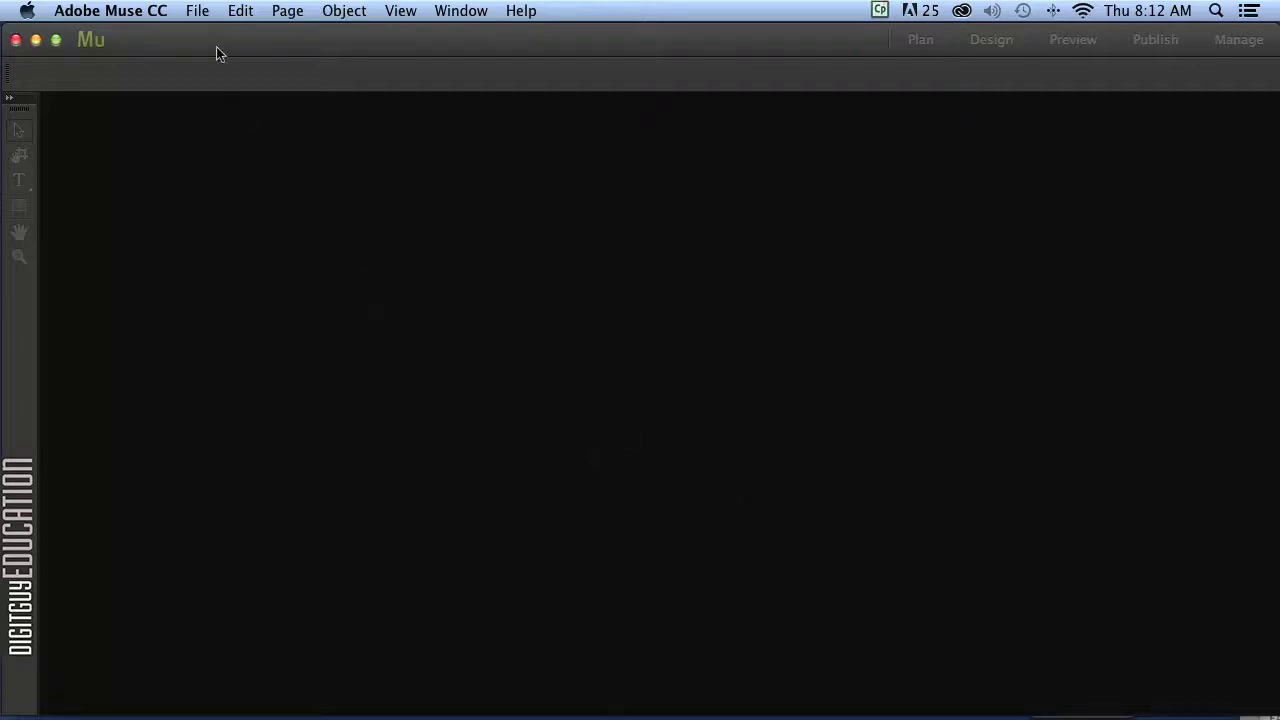
# Start a new site with page width 1000, minimum height 4500 and 8 columns
pyautogui.click(189, 11)
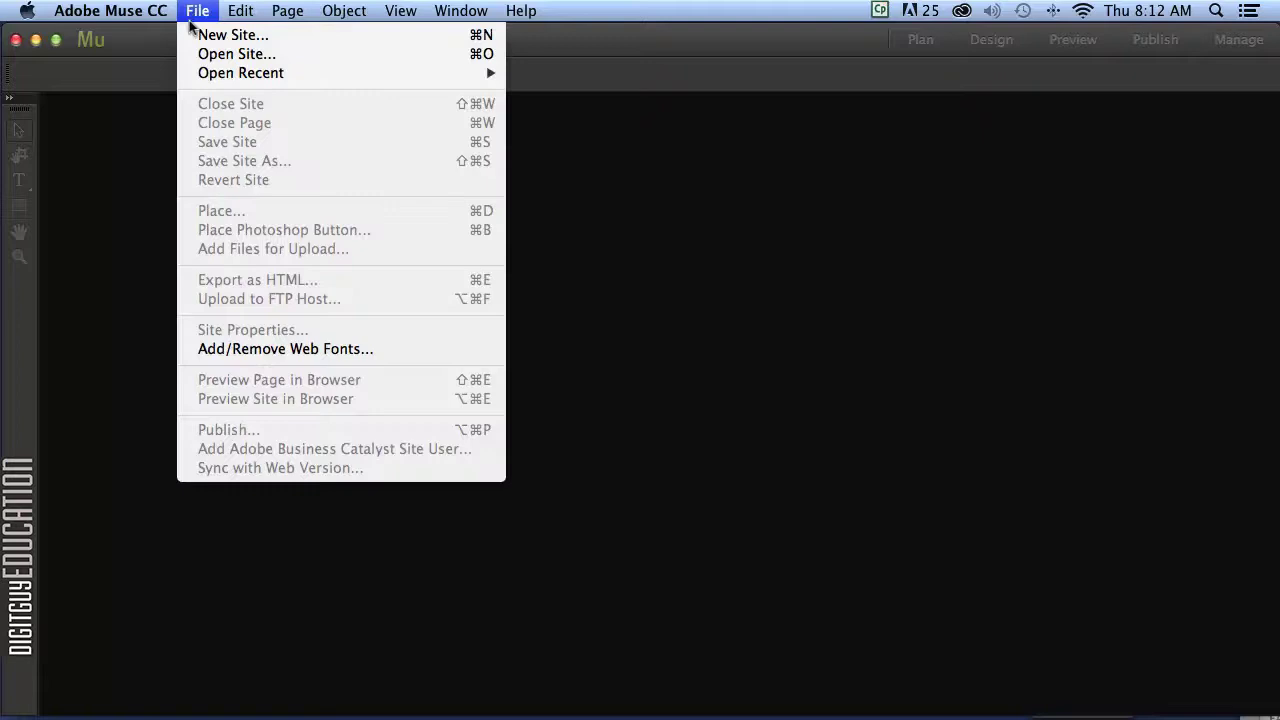
pyautogui.click(192, 32)
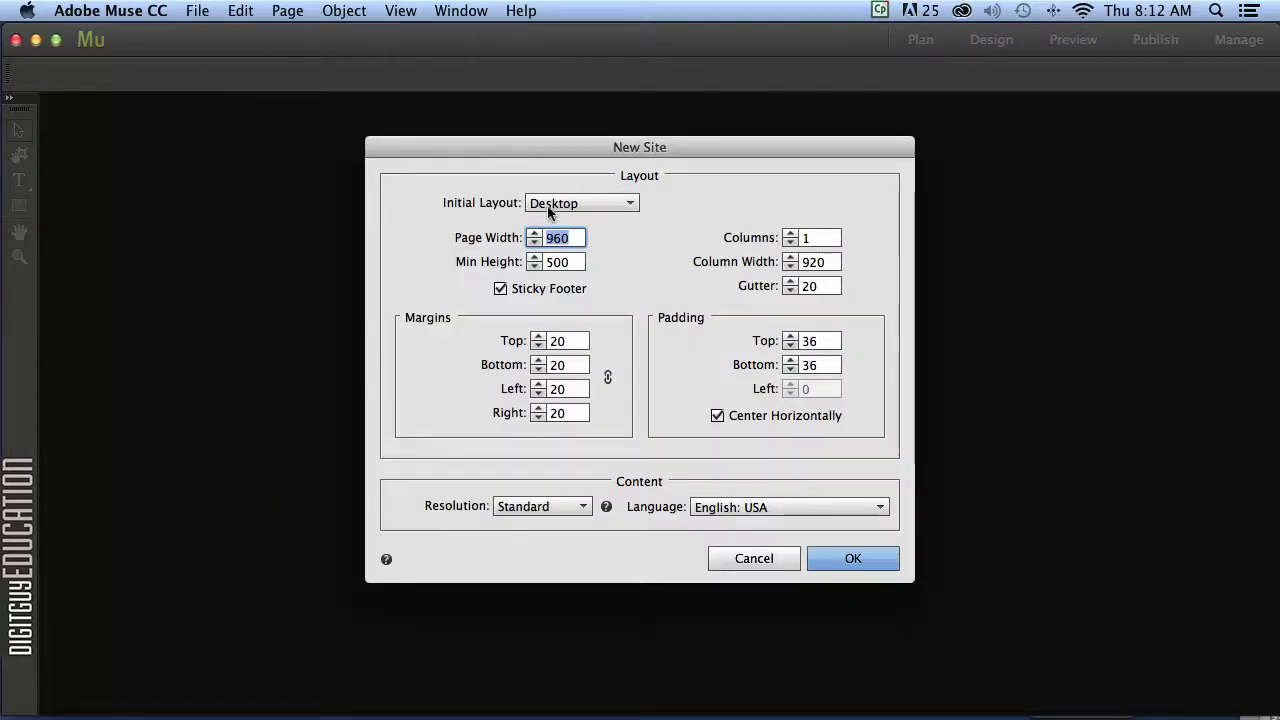
pyautogui.click(576, 236)
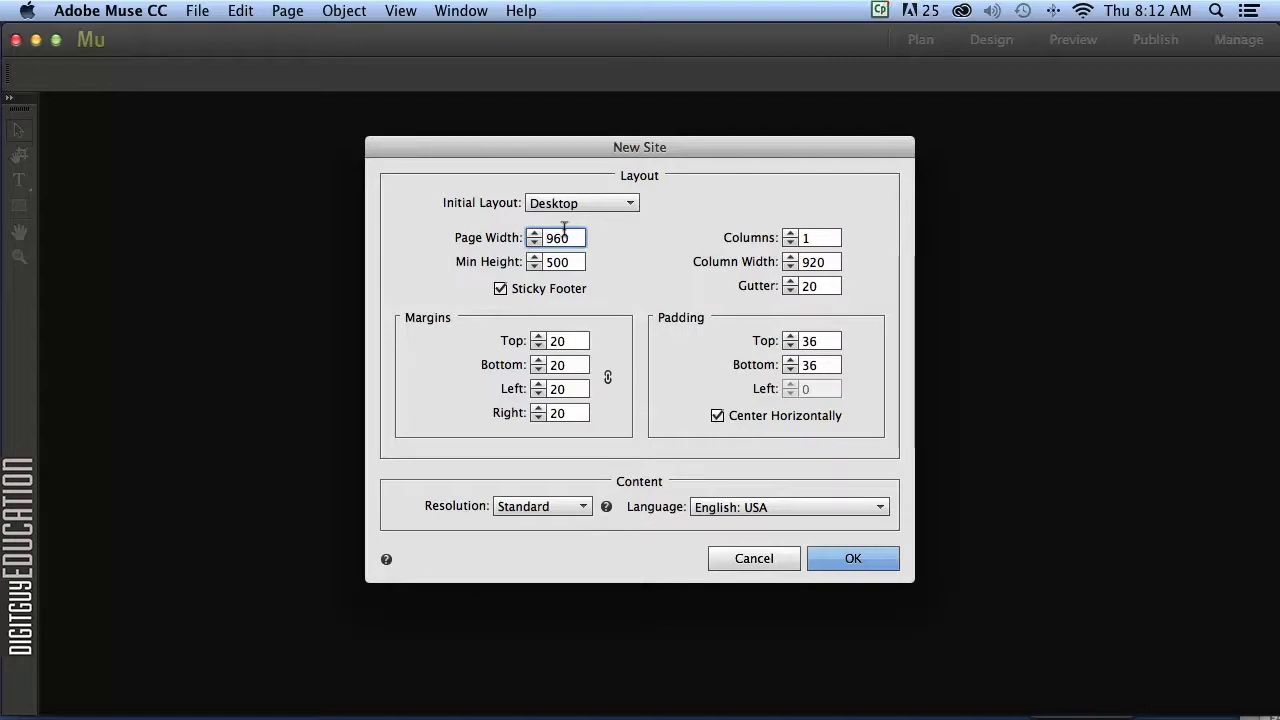
pyautogui.moveTo(568, 232); pyautogui.dragTo(525, 237)
pyautogui.write('1')
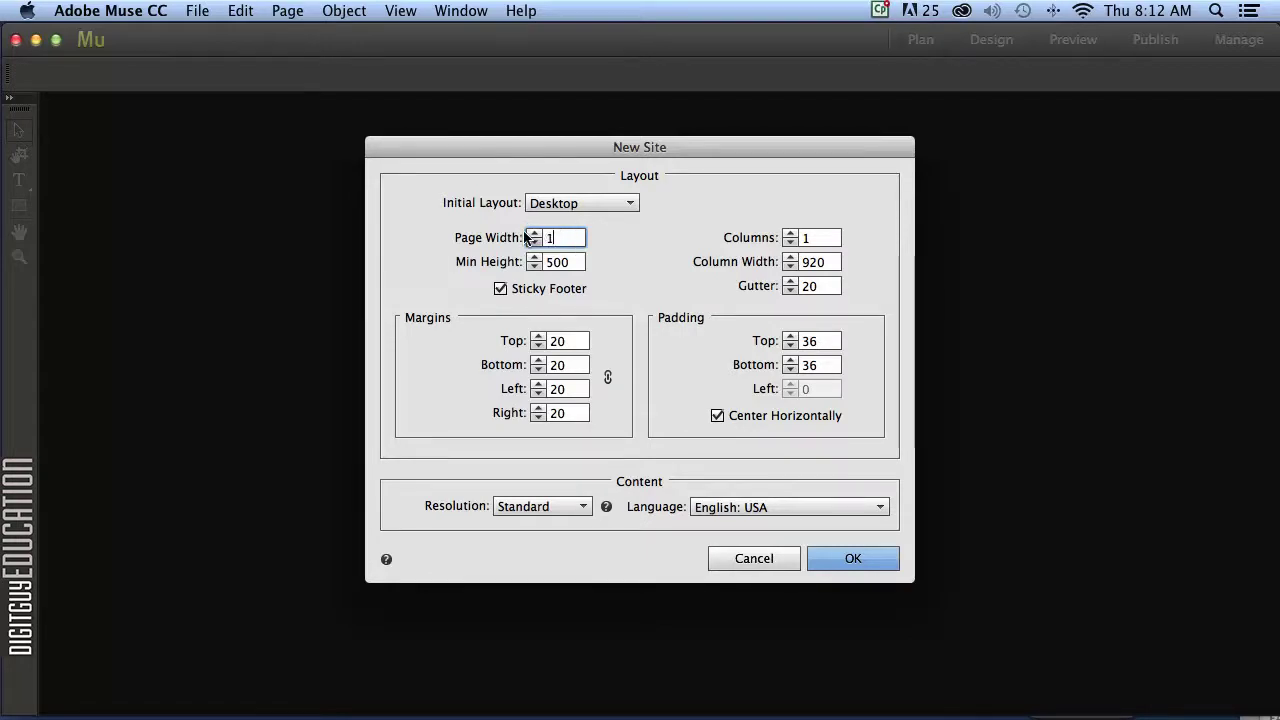
pyautogui.write('000')
pyautogui.click(576, 256)
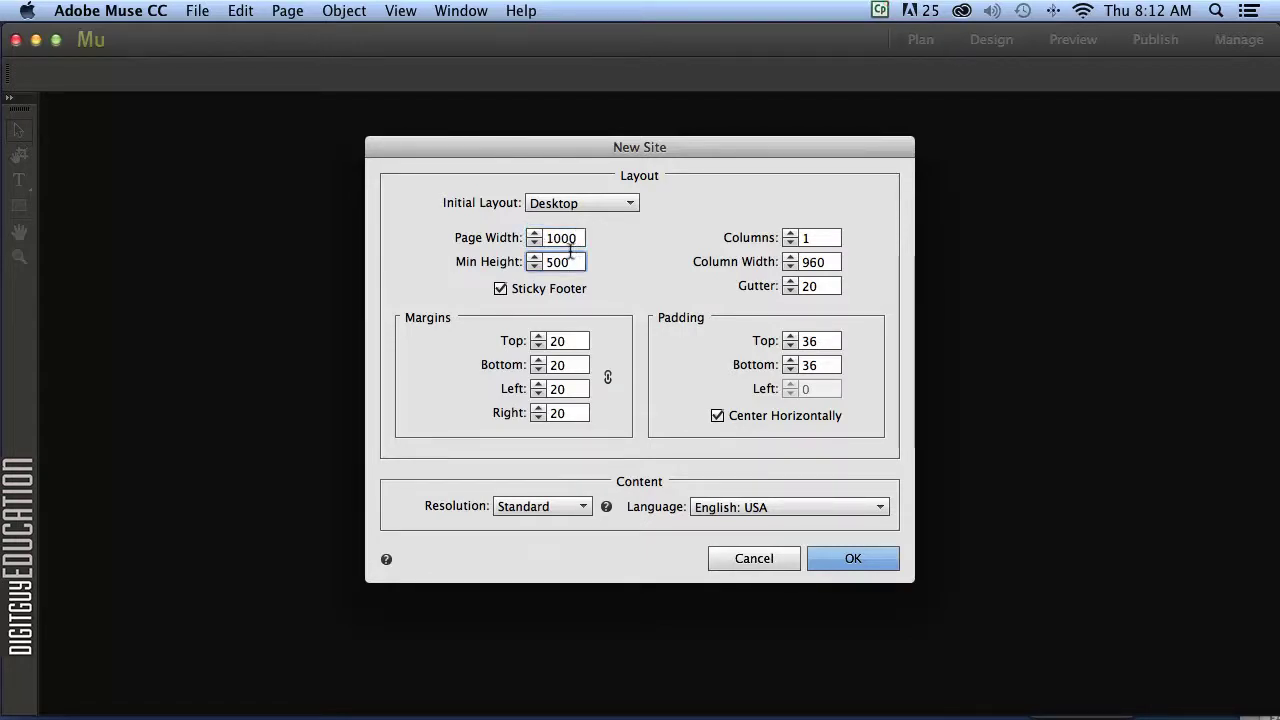
pyautogui.moveTo(571, 256); pyautogui.dragTo(530, 259)
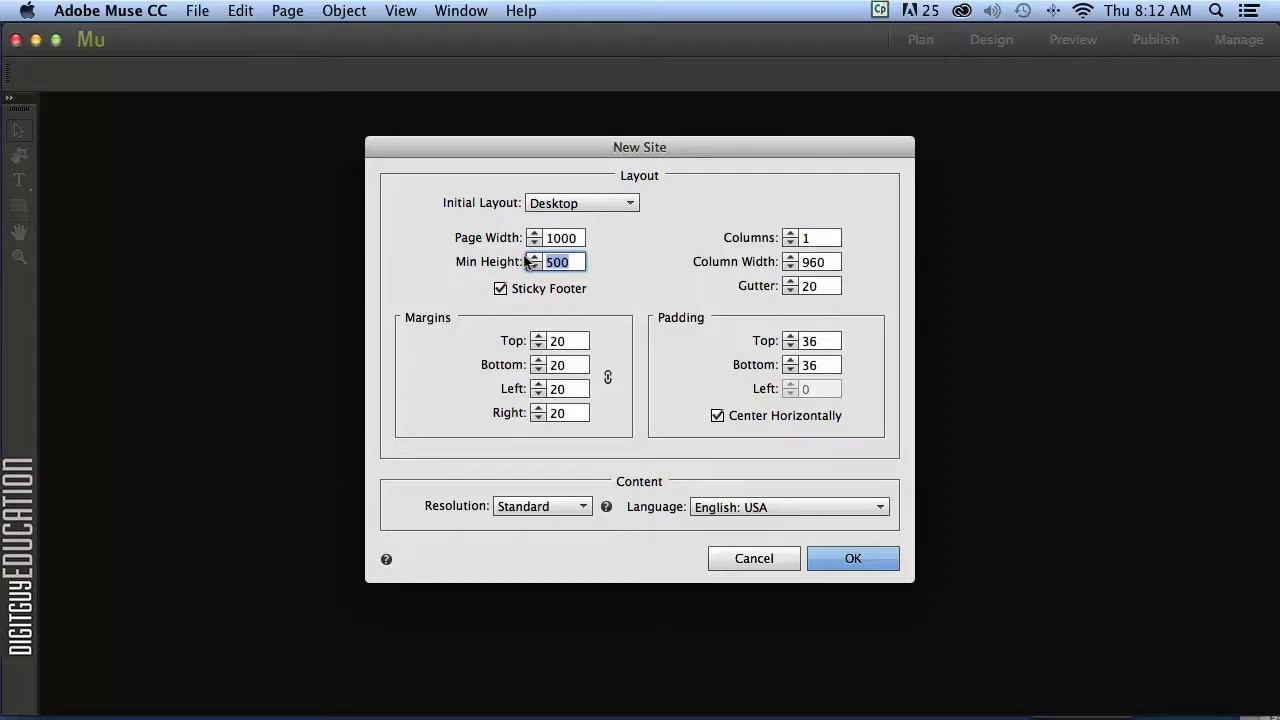
pyautogui.write('4500')
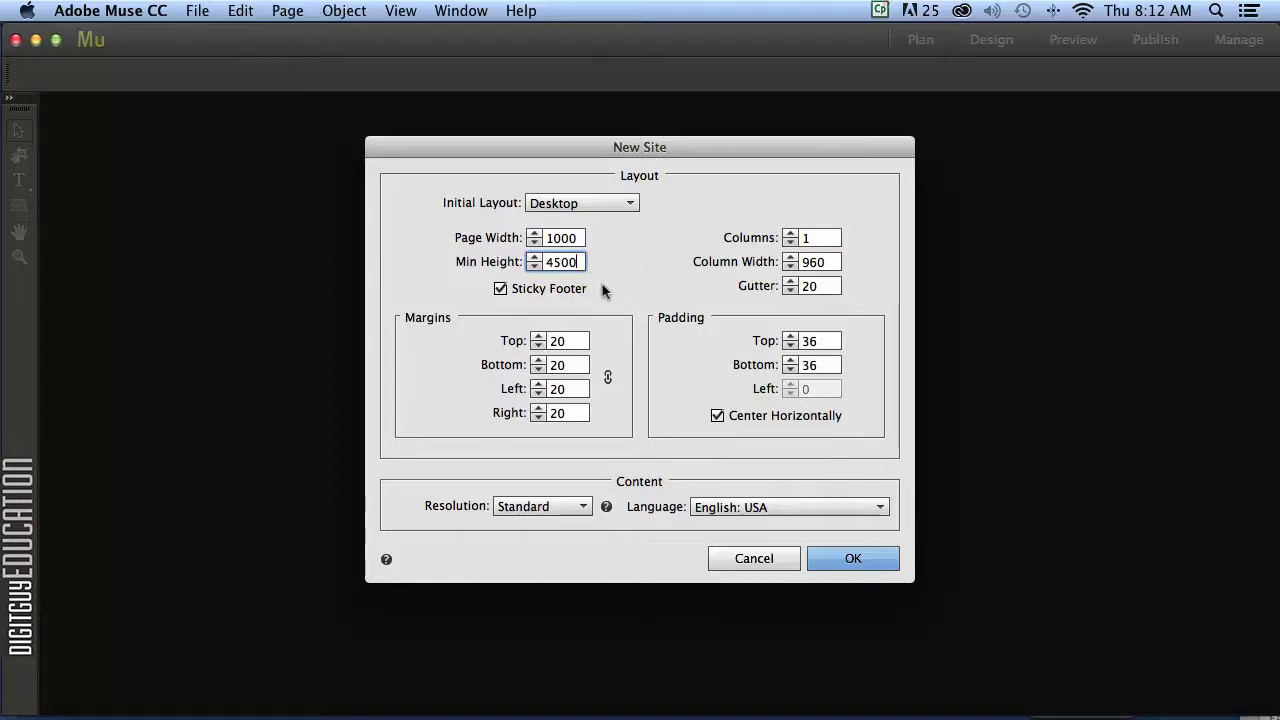
pyautogui.doubleClick(818, 237)
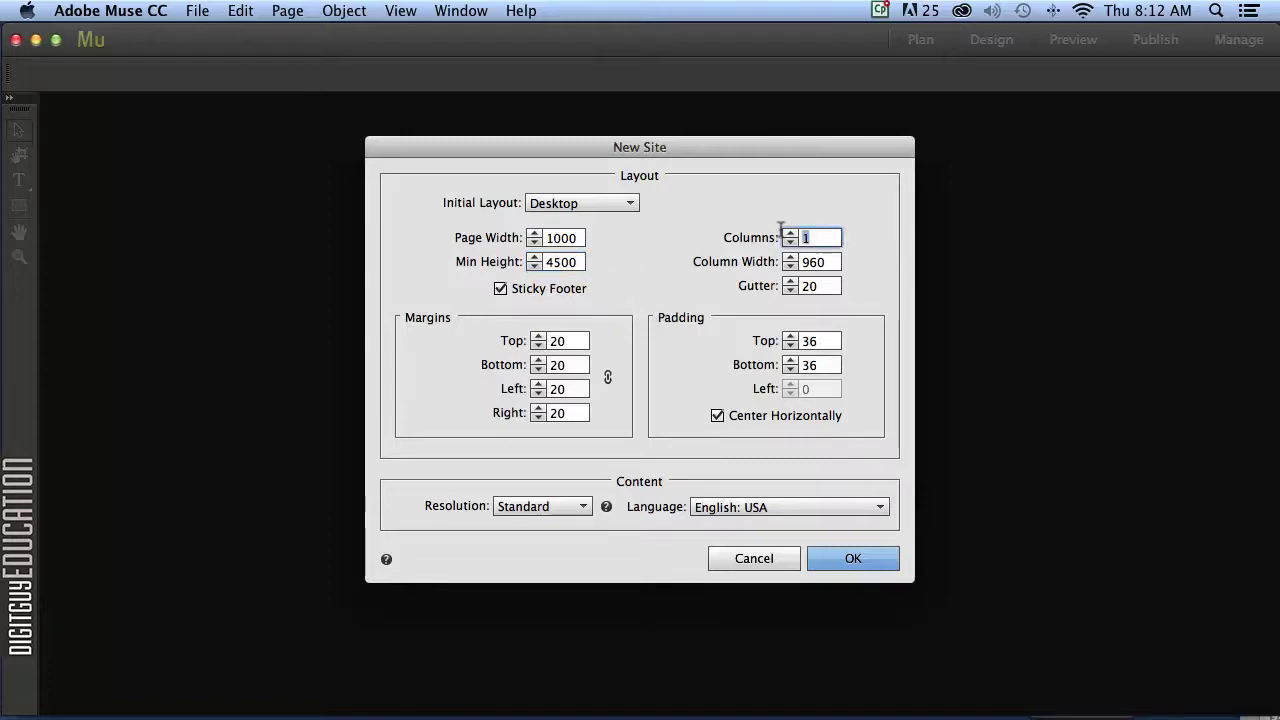
pyautogui.write('8')
# Set all four linked margins and the padding to 0, then confirm the new site
pyautogui.click(578, 340)
pyautogui.moveTo(563, 341); pyautogui.dragTo(523, 340)
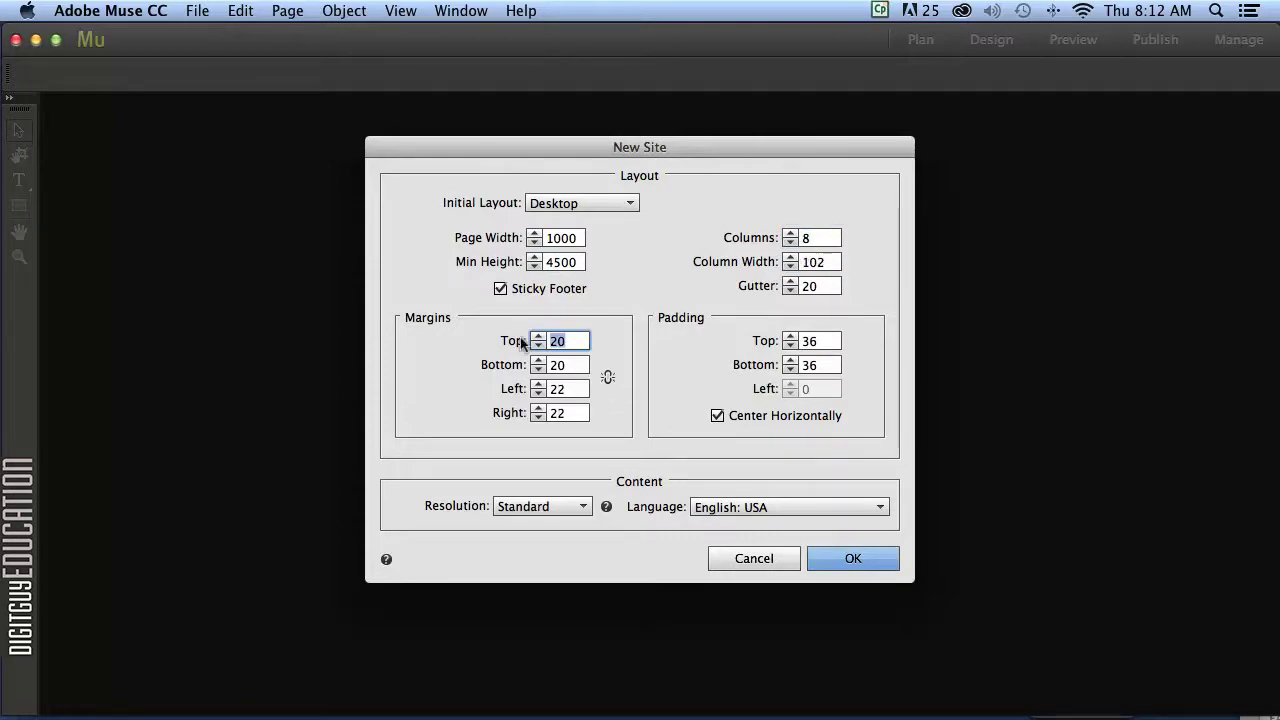
pyautogui.write('0')
pyautogui.click(607, 376)
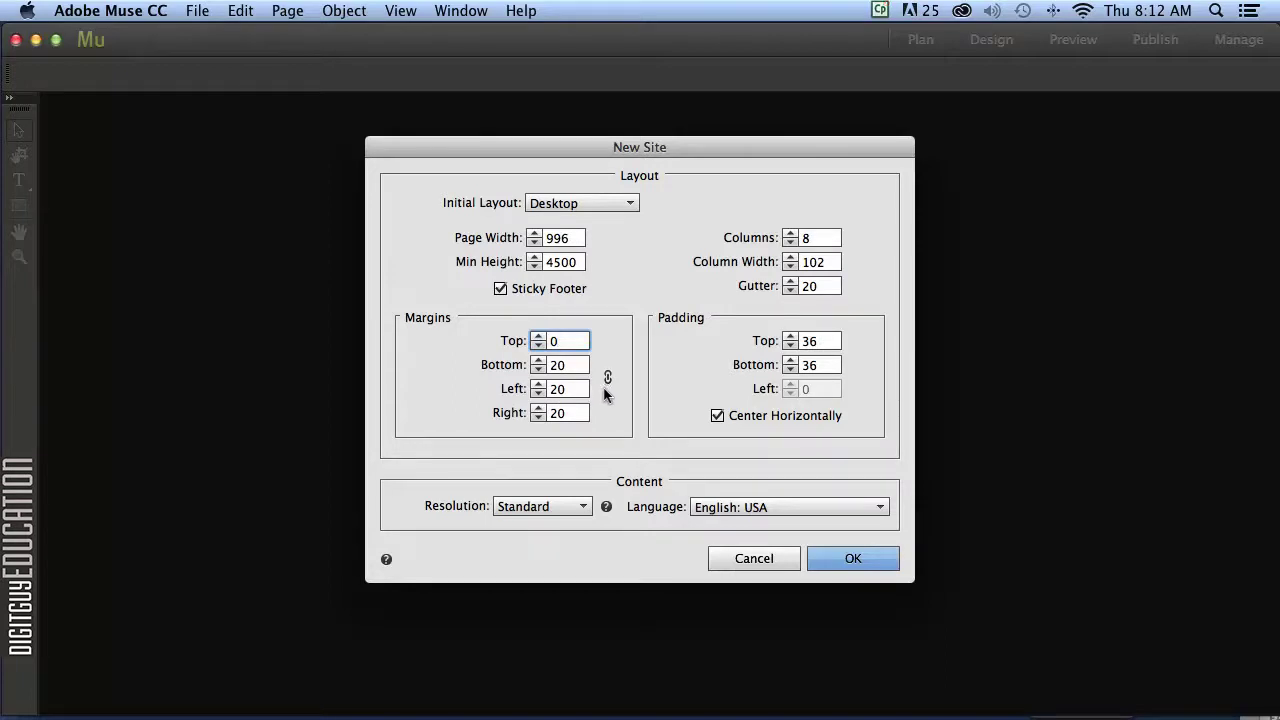
pyautogui.click(577, 404)
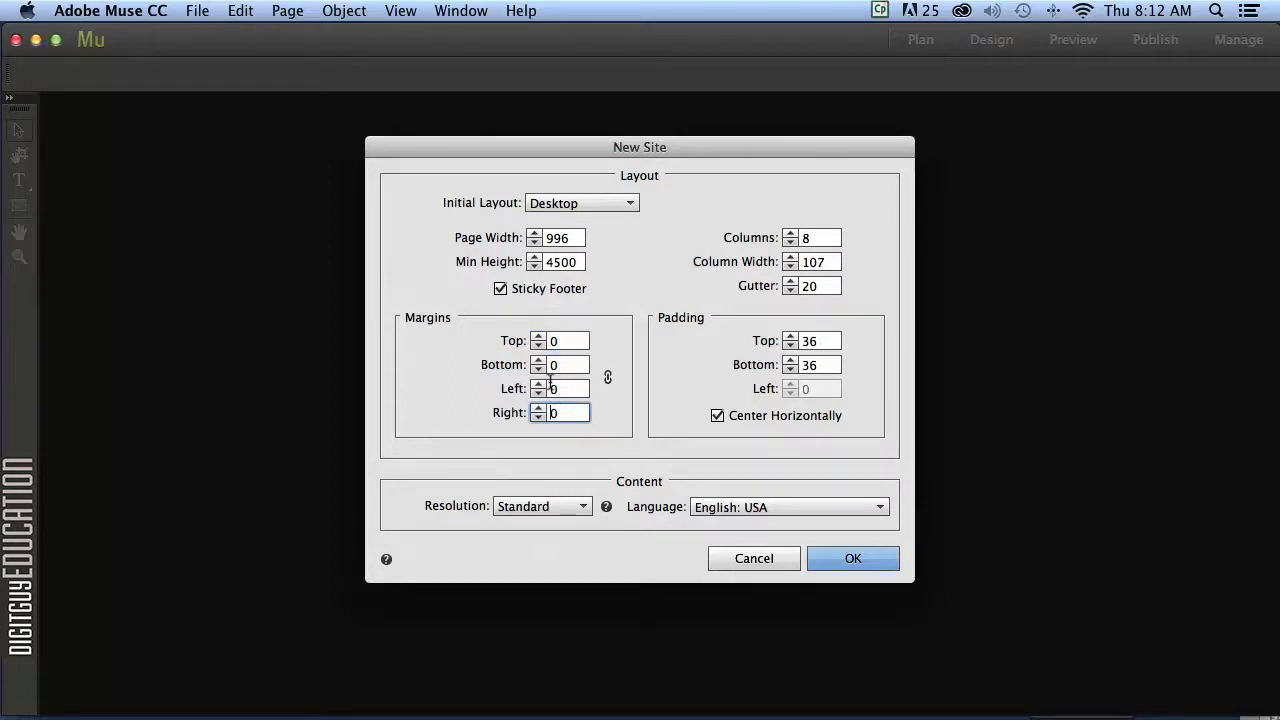
pyautogui.moveTo(820, 331); pyautogui.dragTo(787, 362)
pyautogui.write('0')
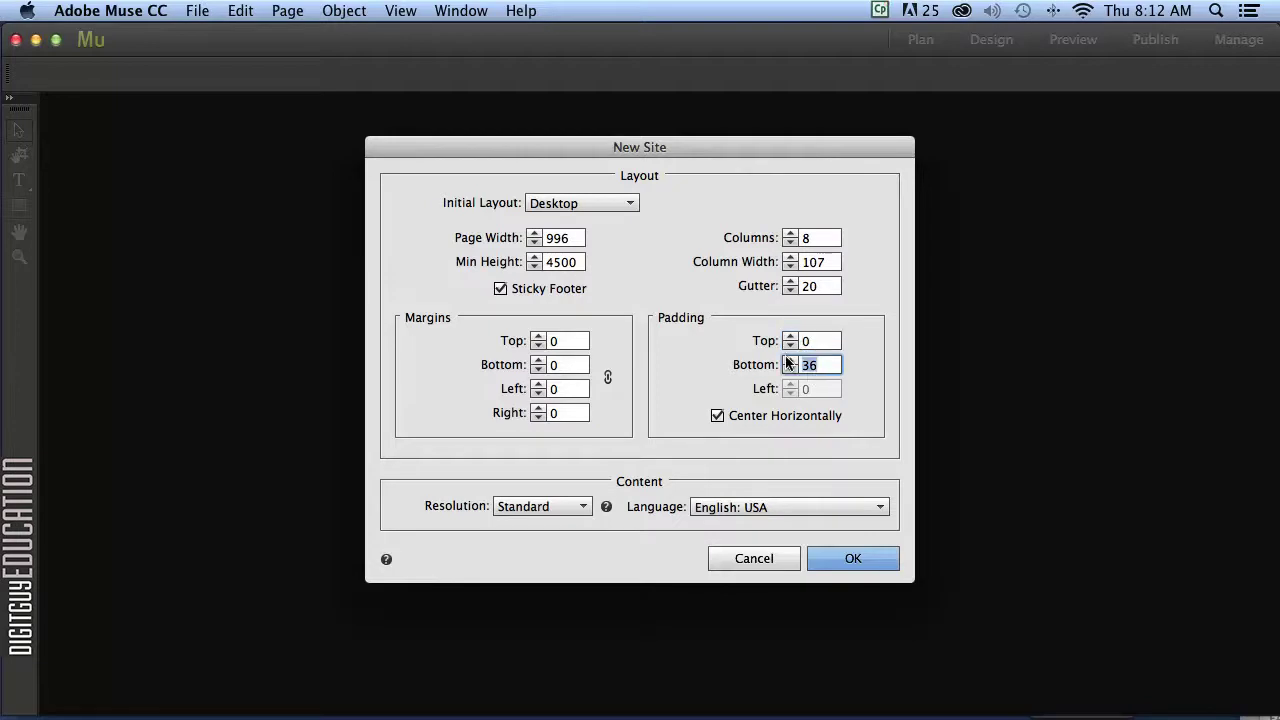
pyautogui.write('0')
pyautogui.click(866, 552)
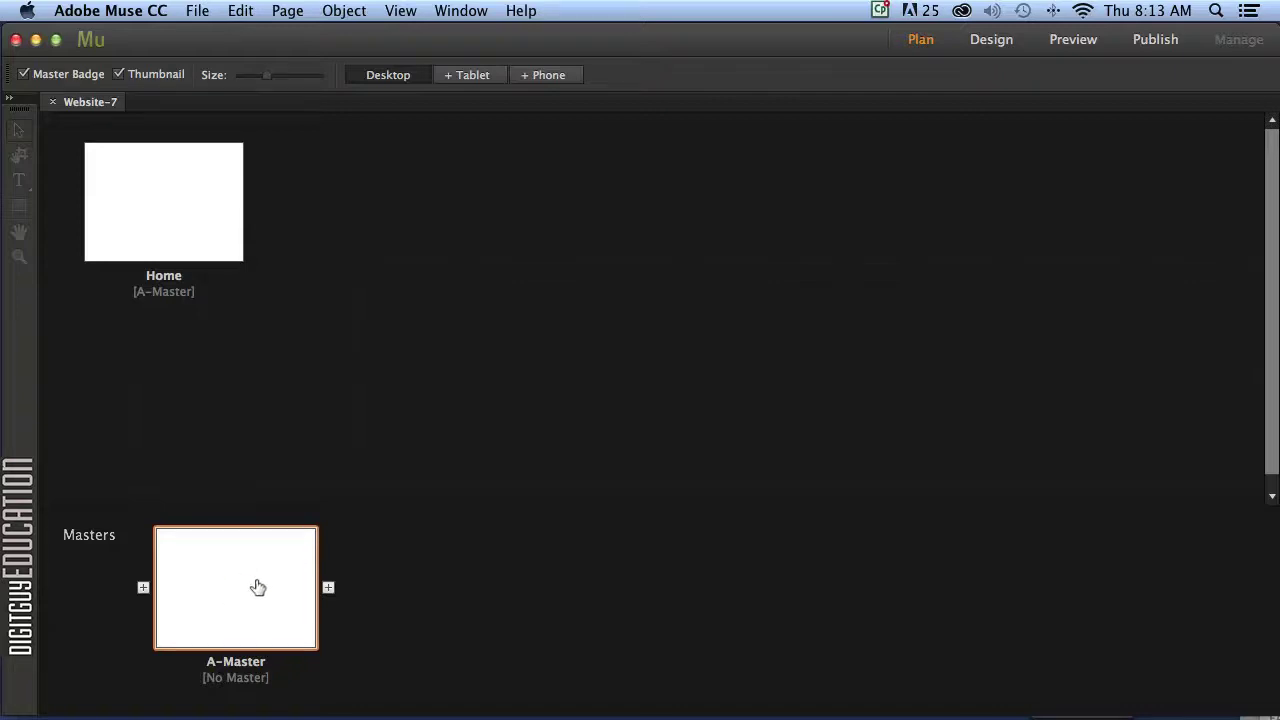
# Open the Home page in Design view, show the guides, and zoom out to the full page height
pyautogui.doubleClick(166, 208)
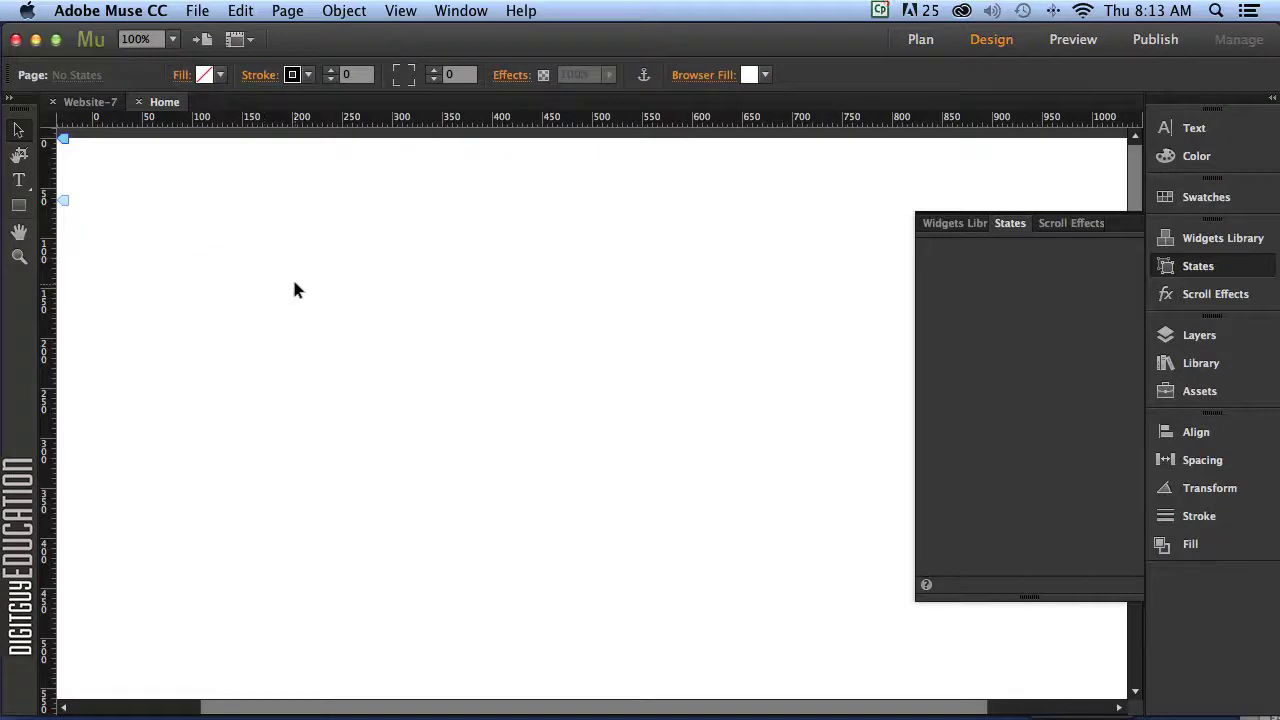
pyautogui.press('super+minus')
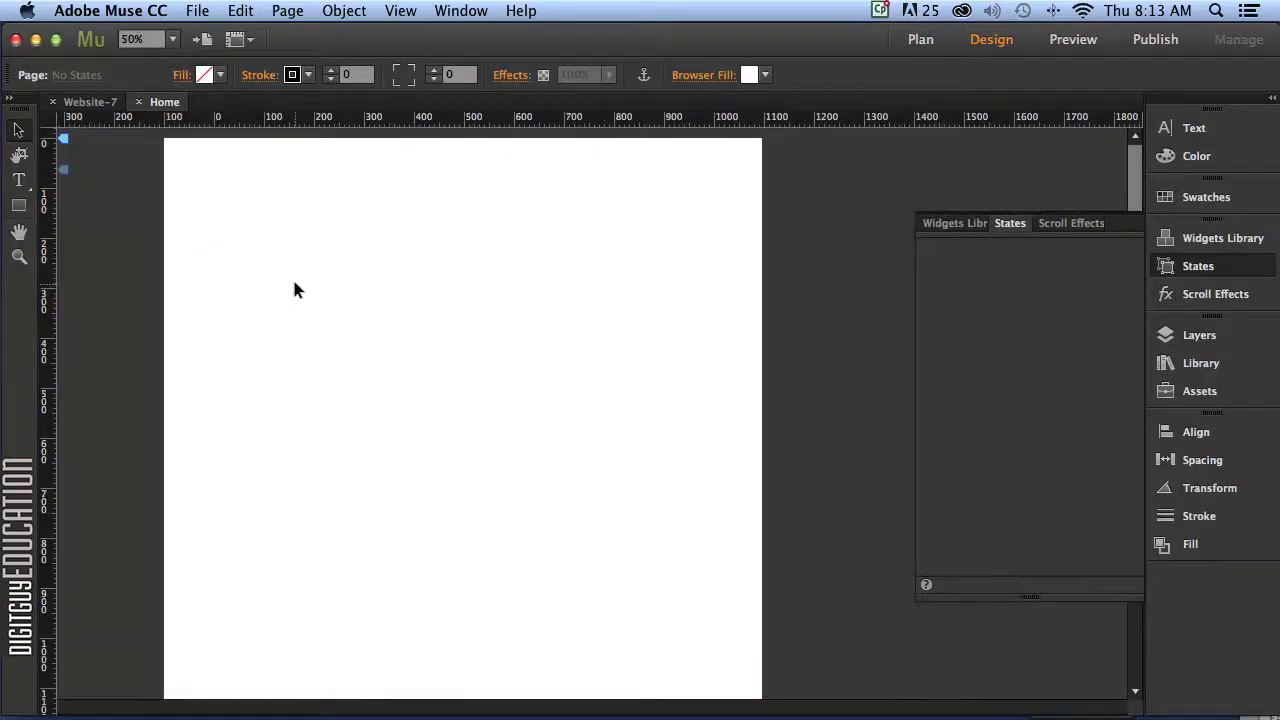
pyautogui.click(396, 10)
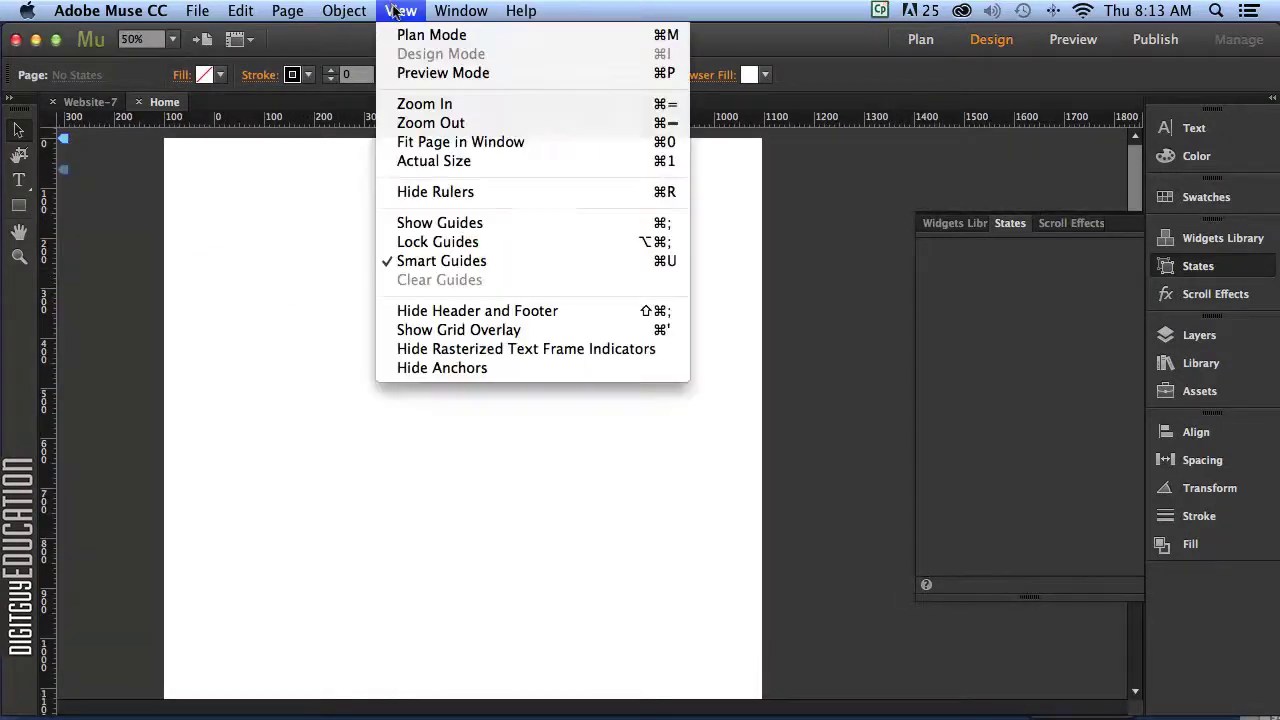
pyautogui.click(412, 221)
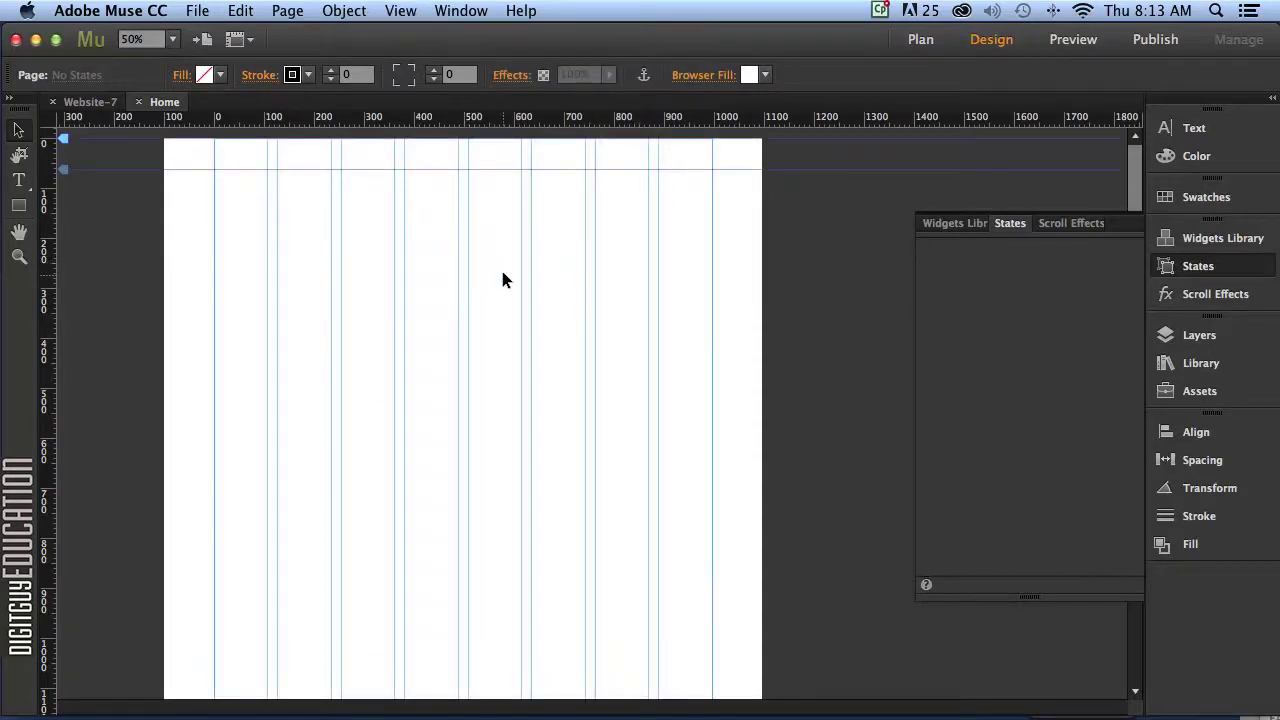
pyautogui.press('super+minus')
pyautogui.press('super+minus')
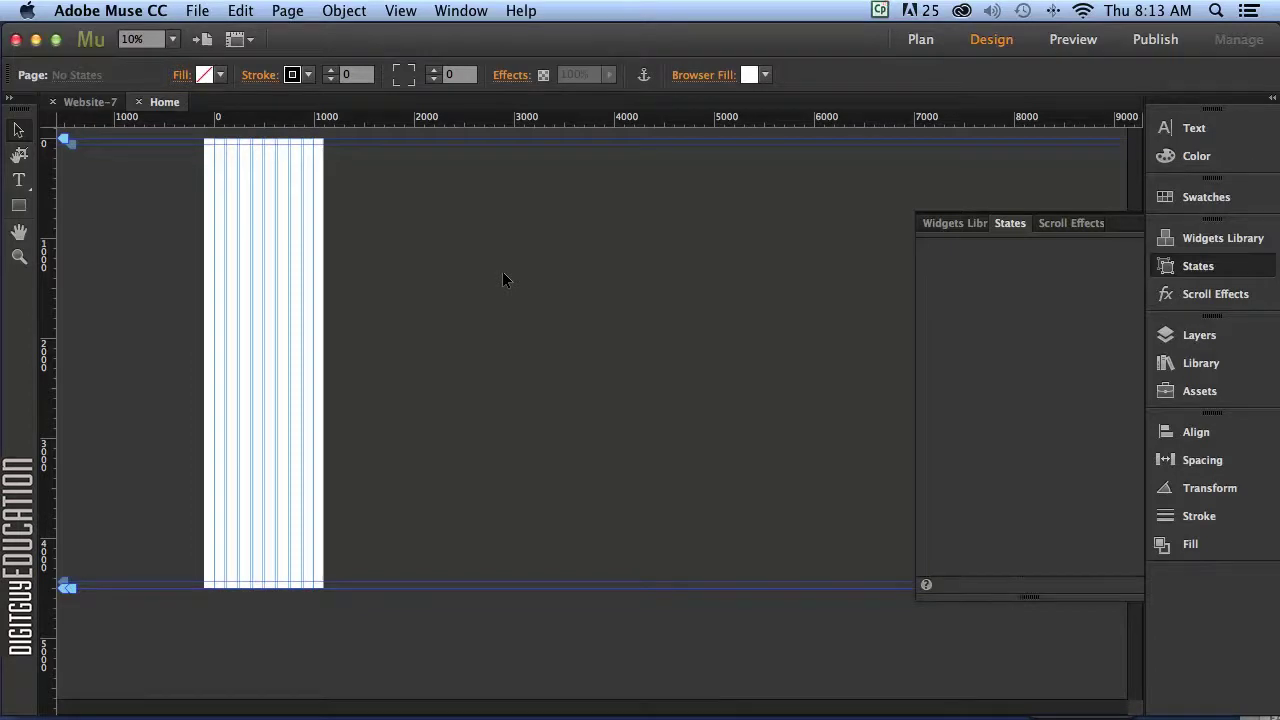
pyautogui.press('super+equal')
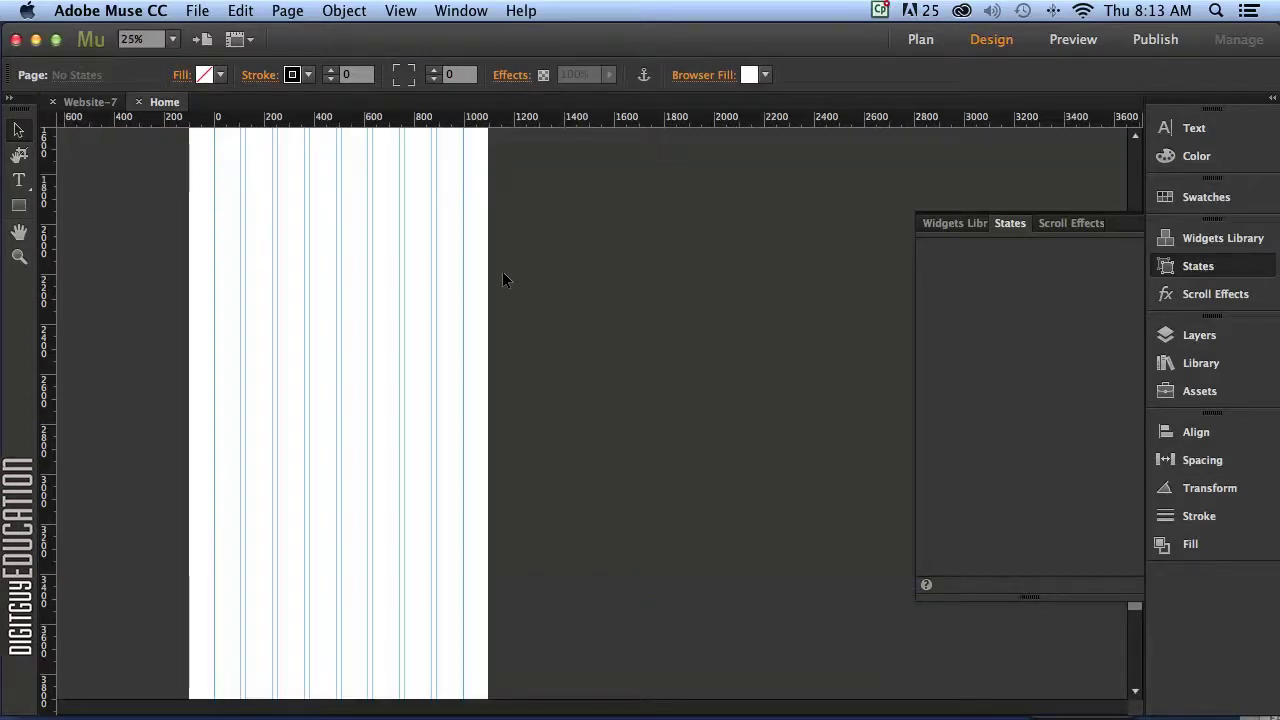
pyautogui.press('super+minus')
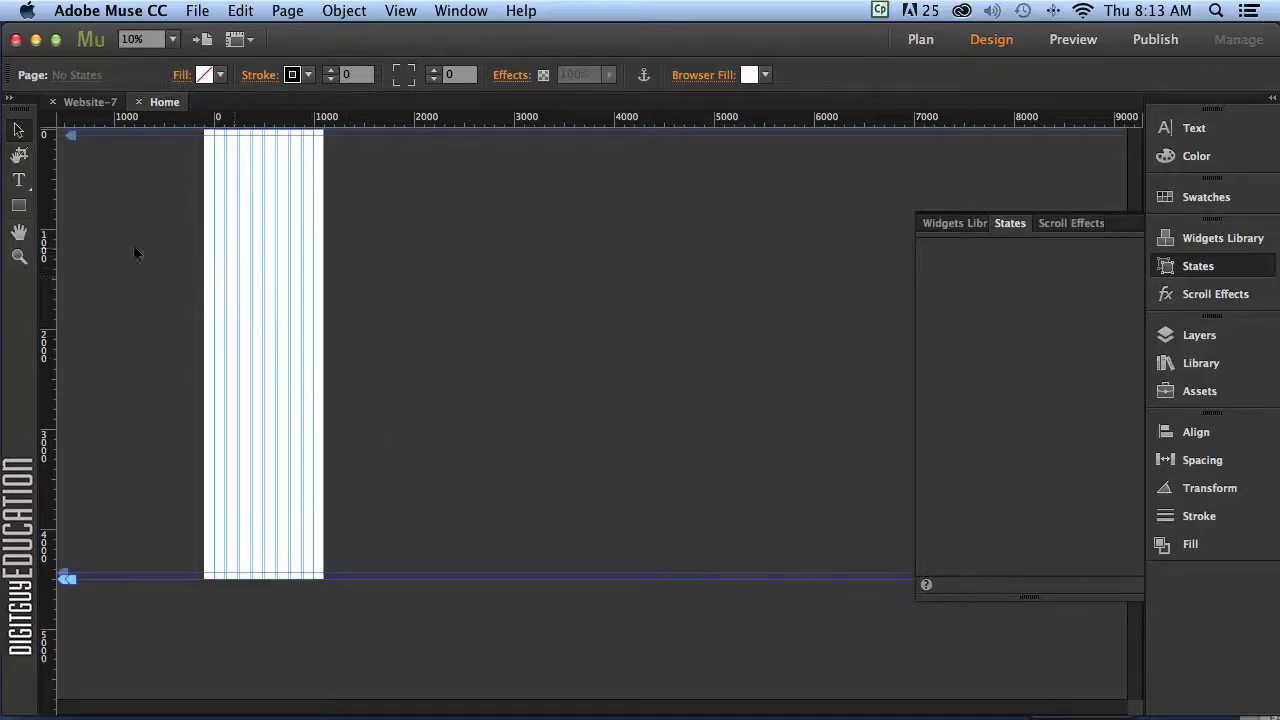
# Rename Layer 1 to 'back' and draw a rectangle covering the whole page
pyautogui.click(1199, 334)
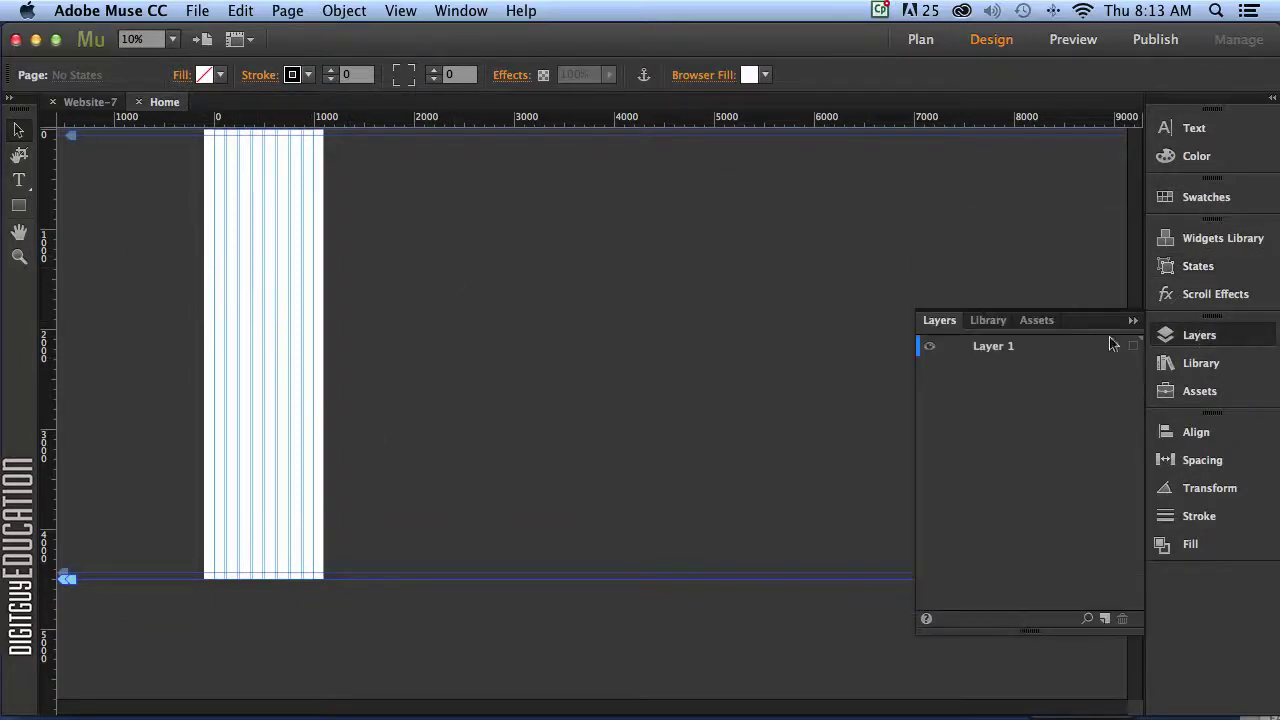
pyautogui.doubleClick(993, 345)
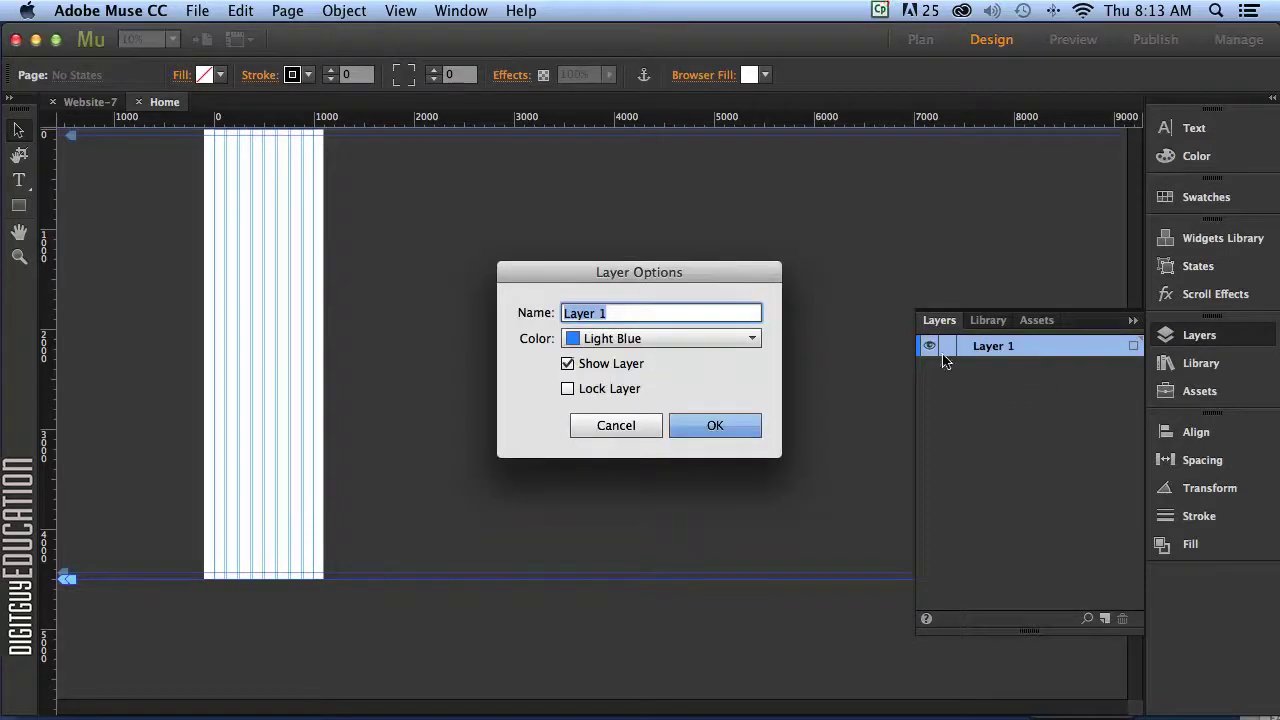
pyautogui.write('back')
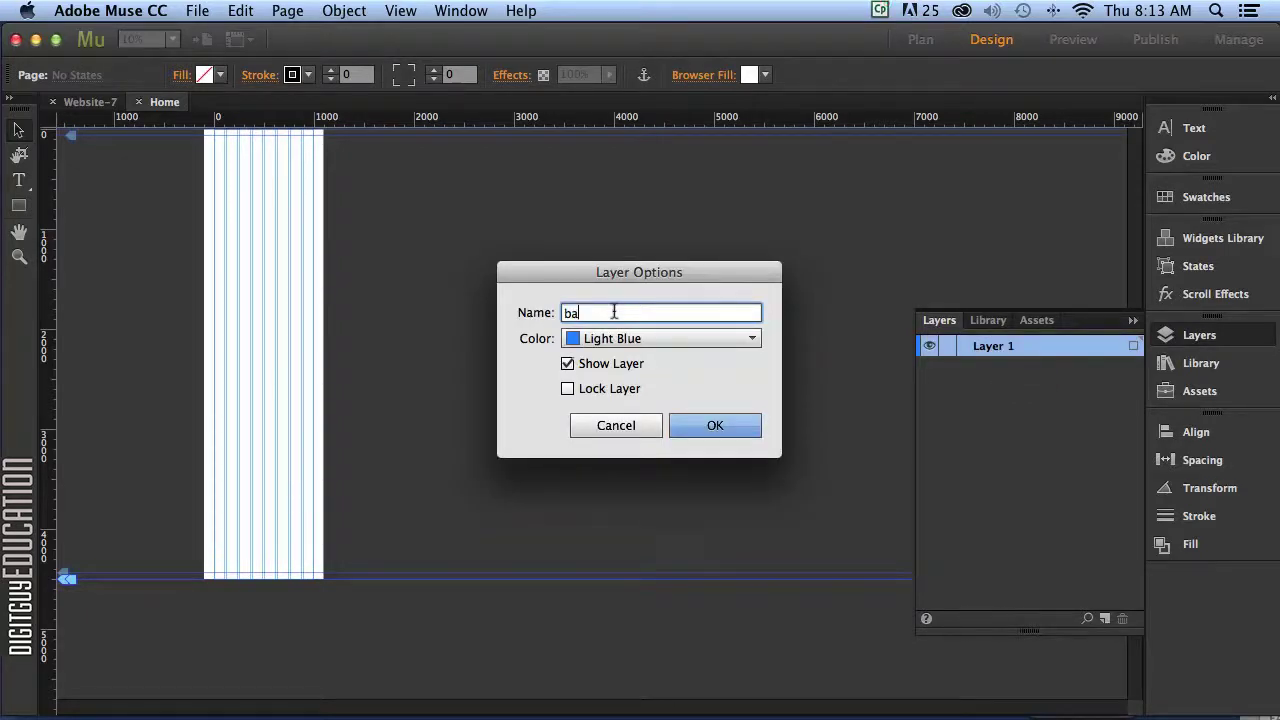
pyautogui.click(712, 427)
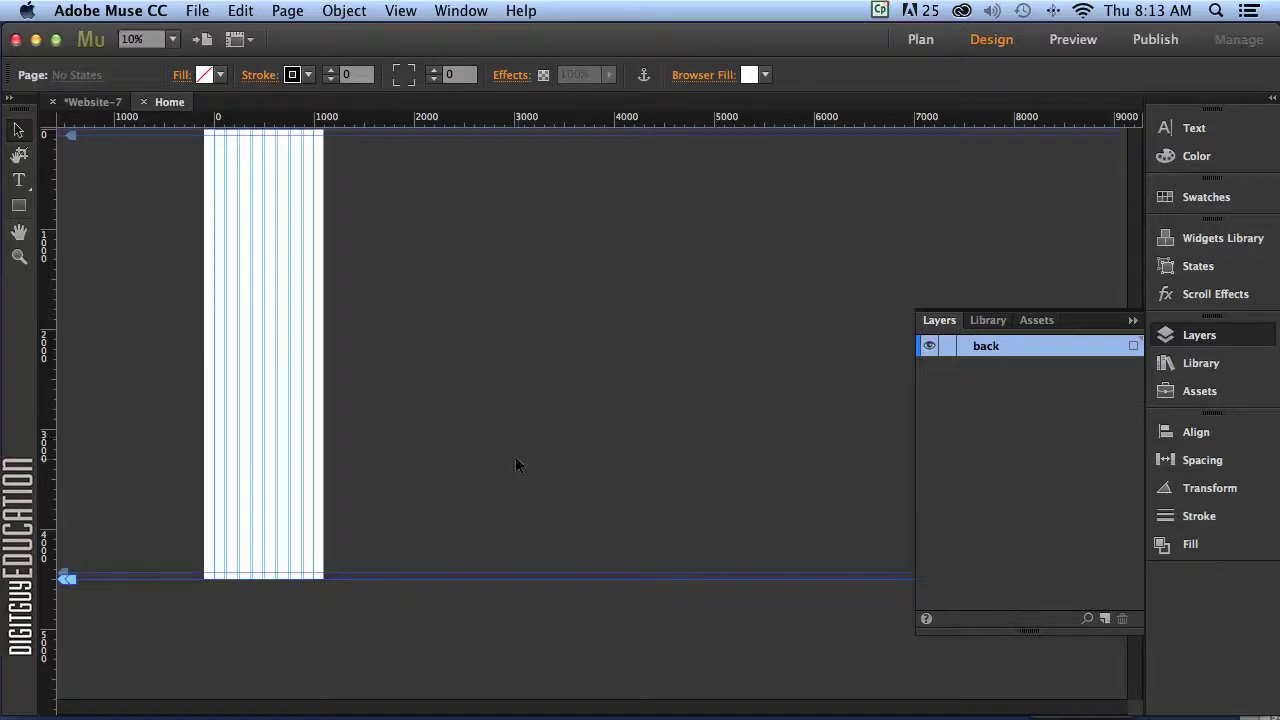
pyautogui.click(18, 205)
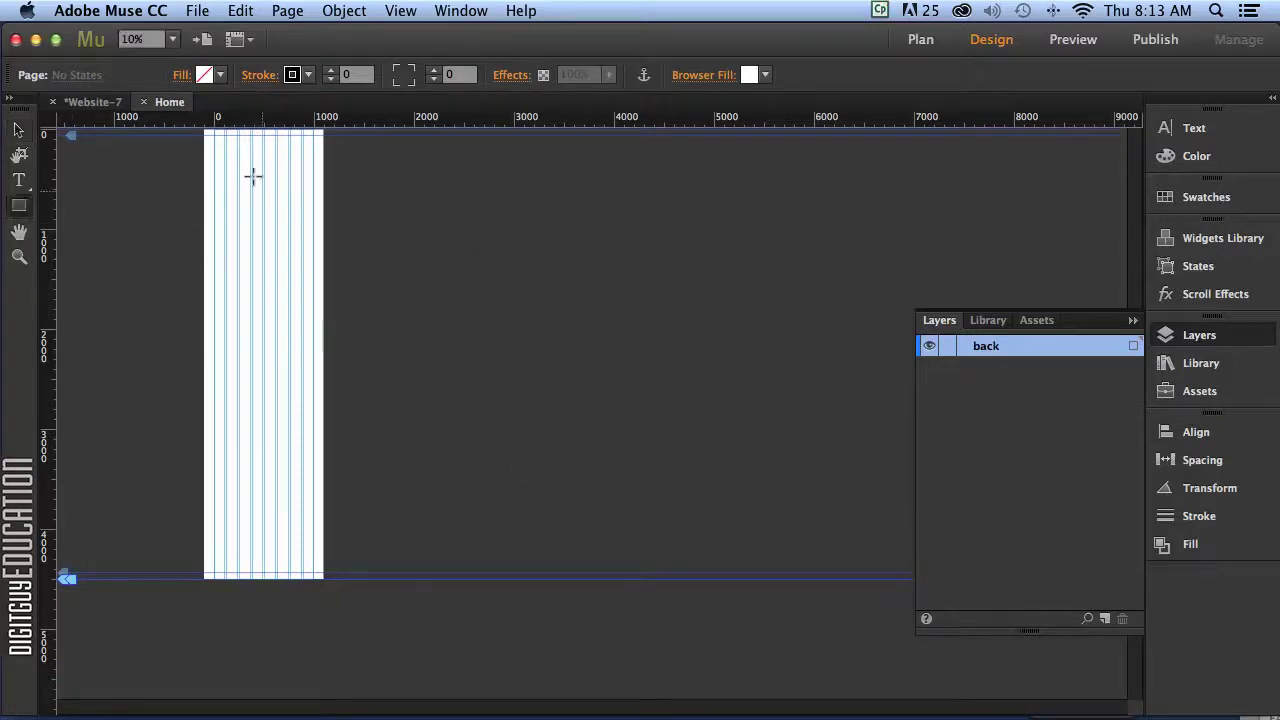
pyautogui.moveTo(196, 117); pyautogui.dragTo(316, 558)
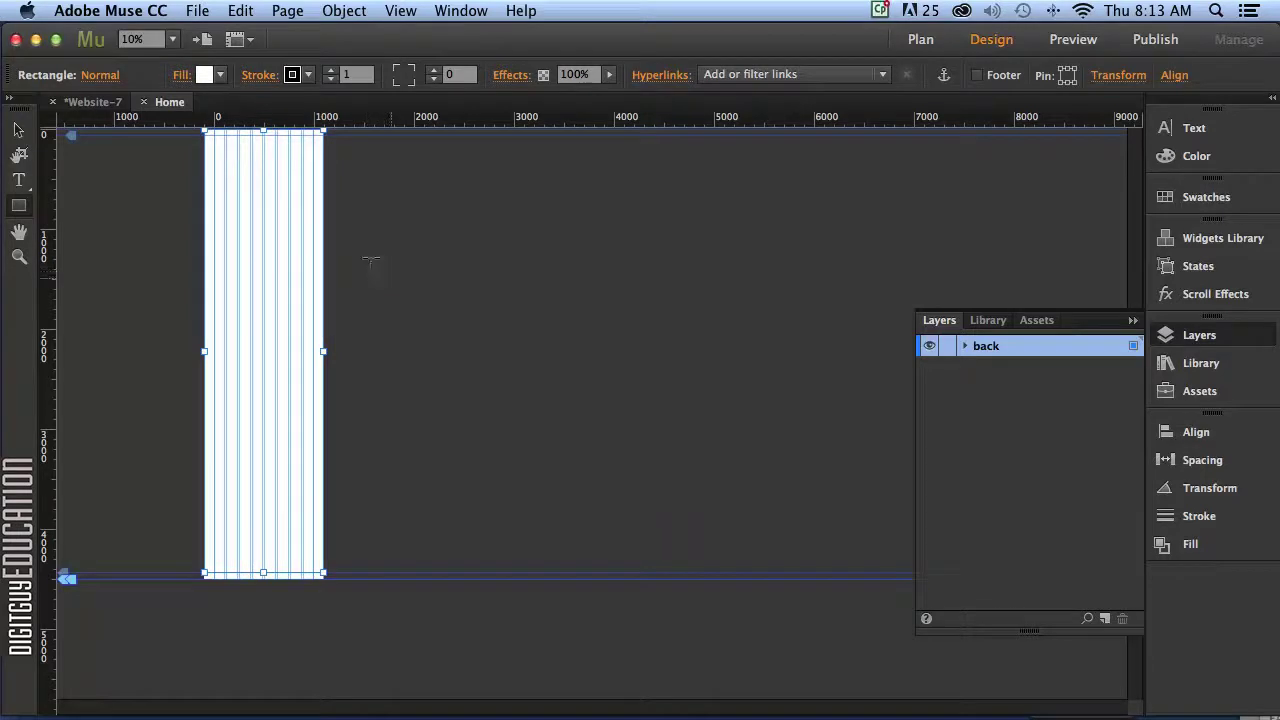
# Fill the rectangle with scroll_city_5000.jpg set to Scale To Fill, adjusting its position
pyautogui.click(178, 75)
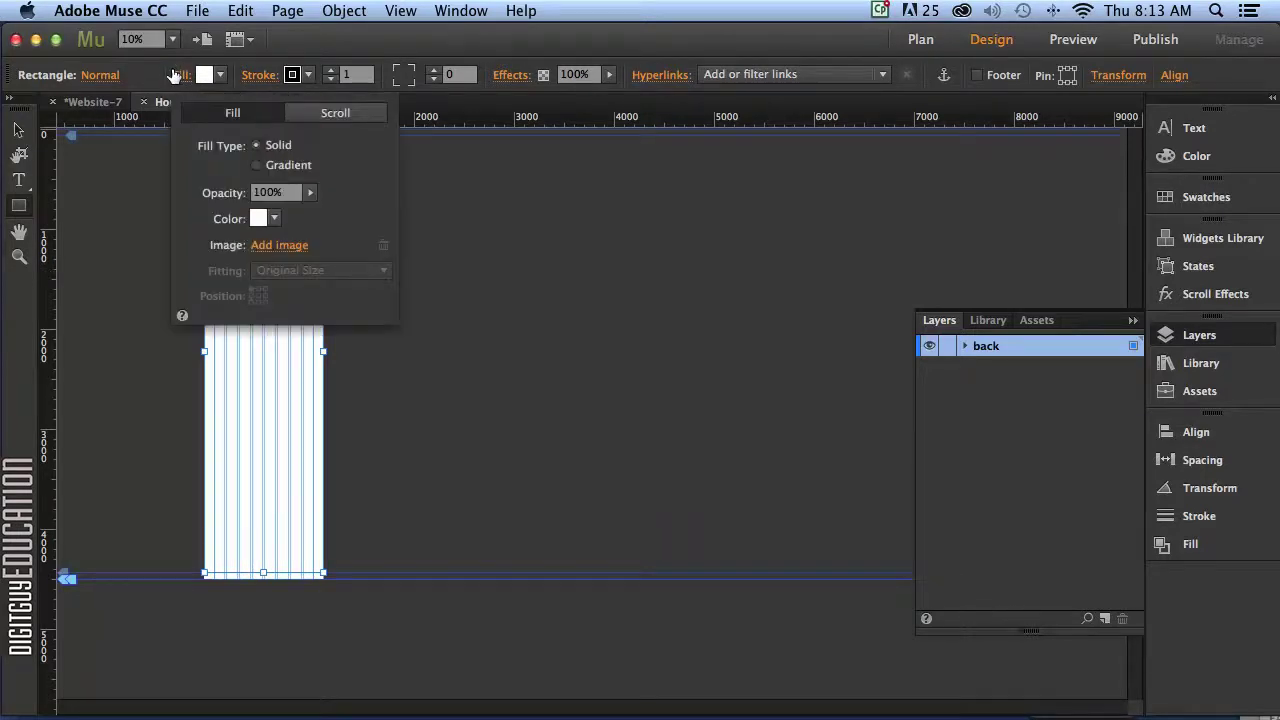
pyautogui.click(276, 246)
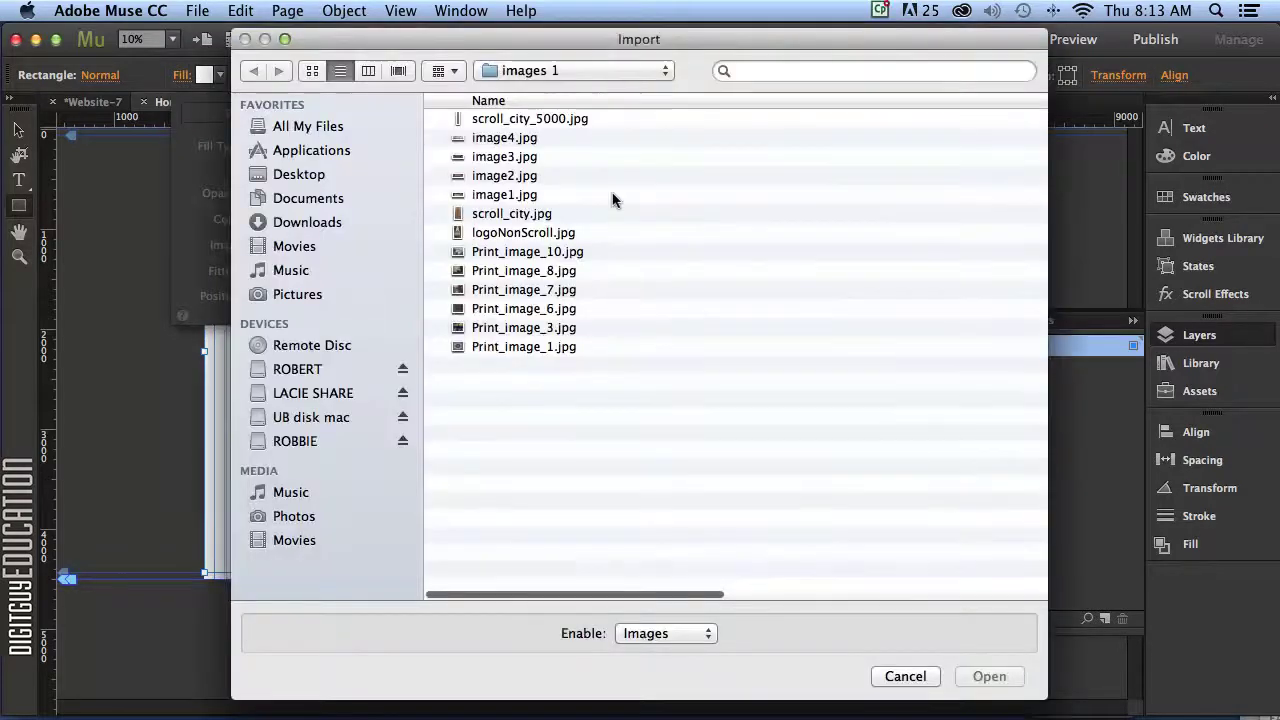
pyautogui.click(545, 118)
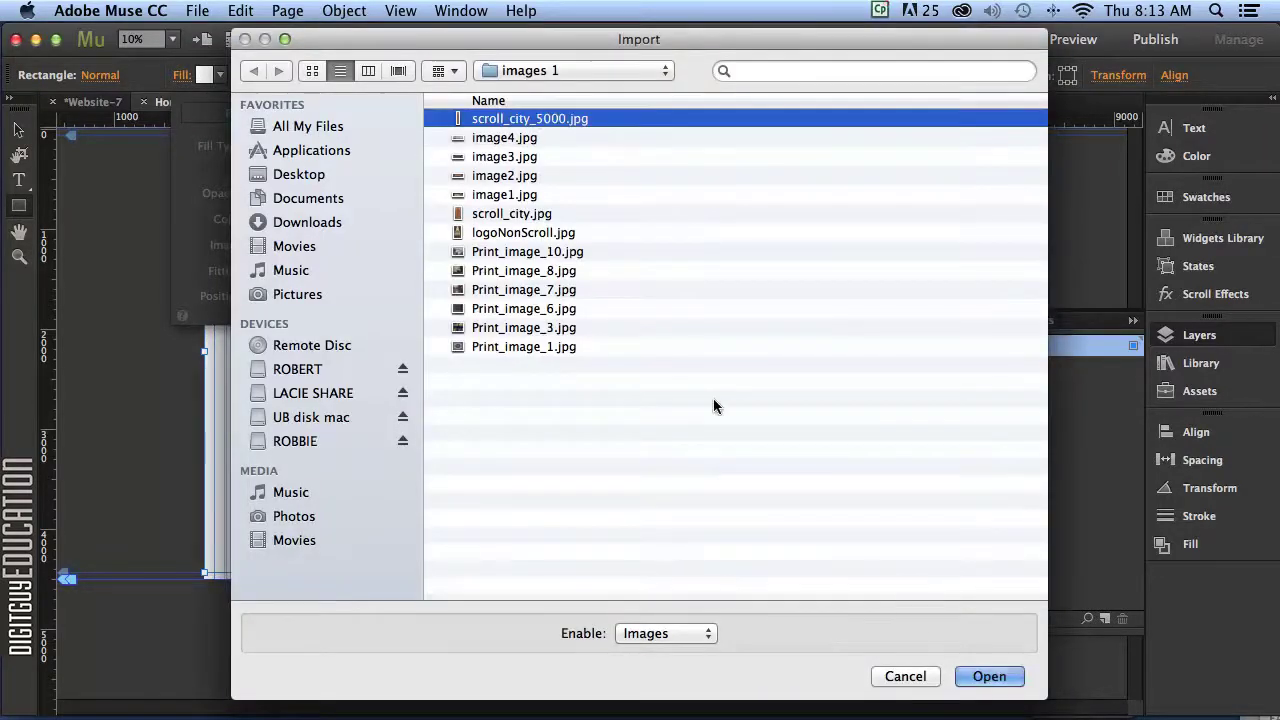
pyautogui.click(990, 676)
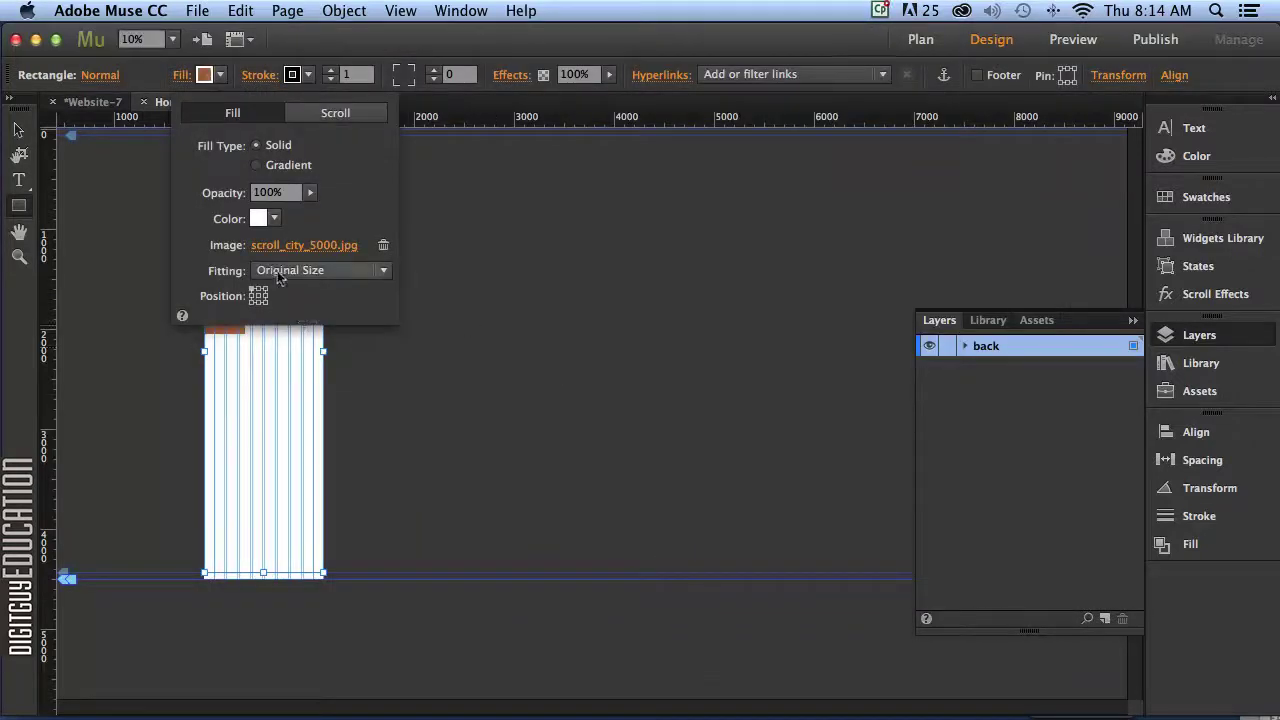
pyautogui.click(298, 270)
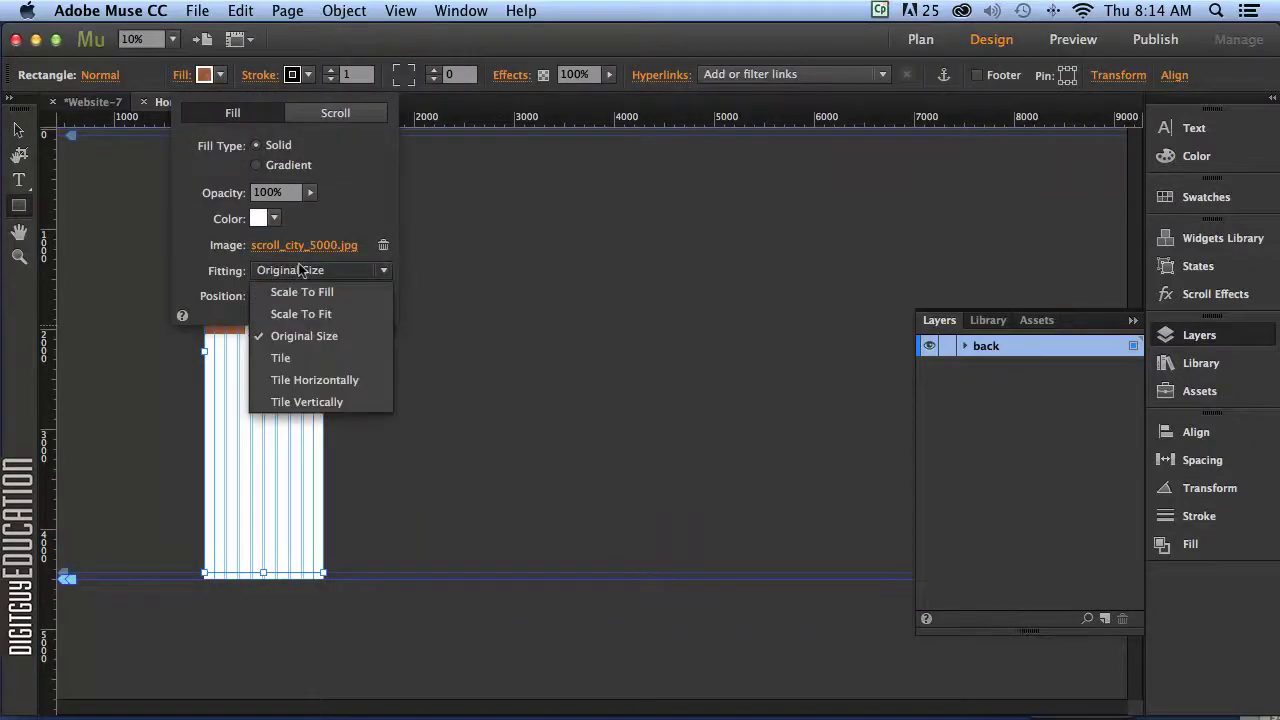
pyautogui.click(310, 292)
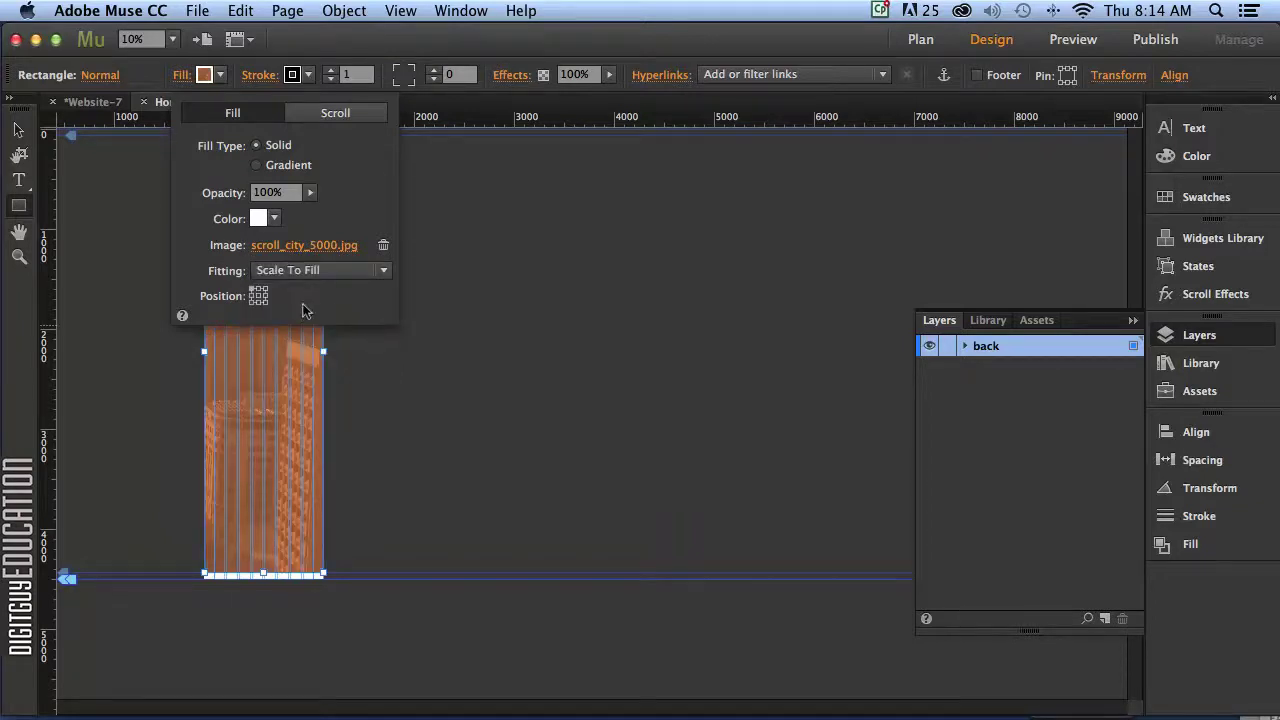
pyautogui.click(257, 298)
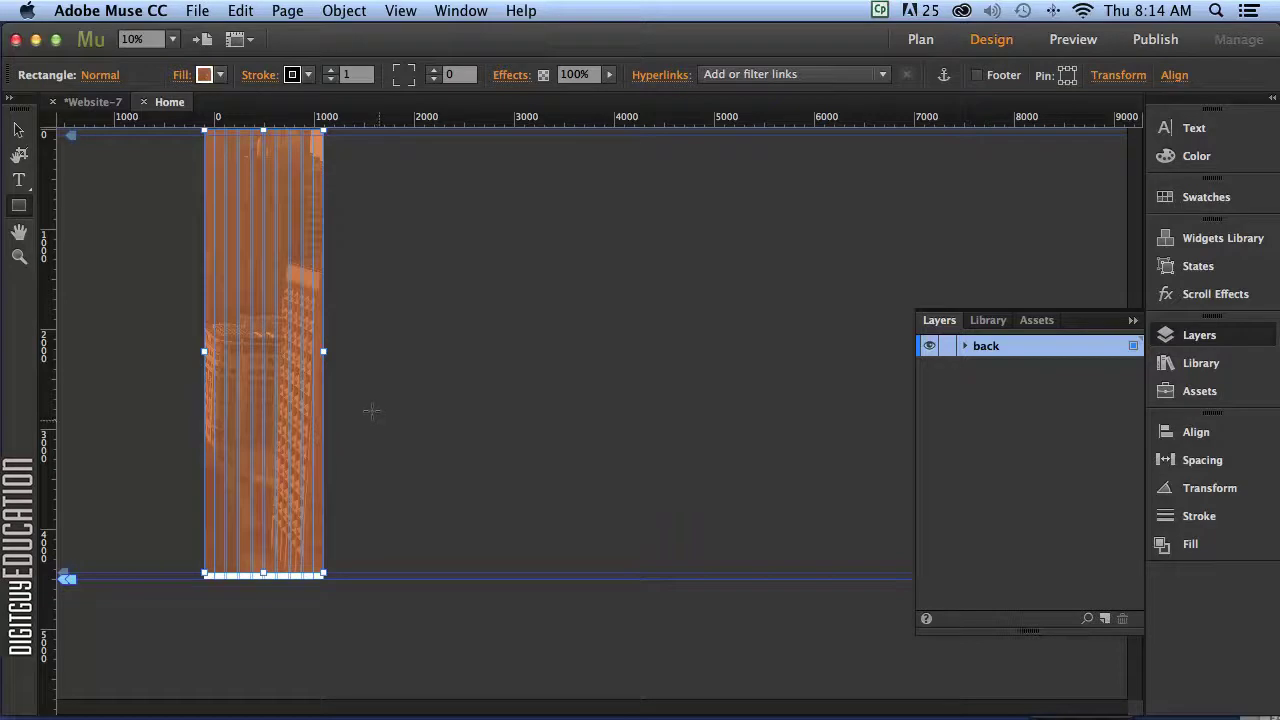
pyautogui.press('super+equal')
pyautogui.press('super+equal')
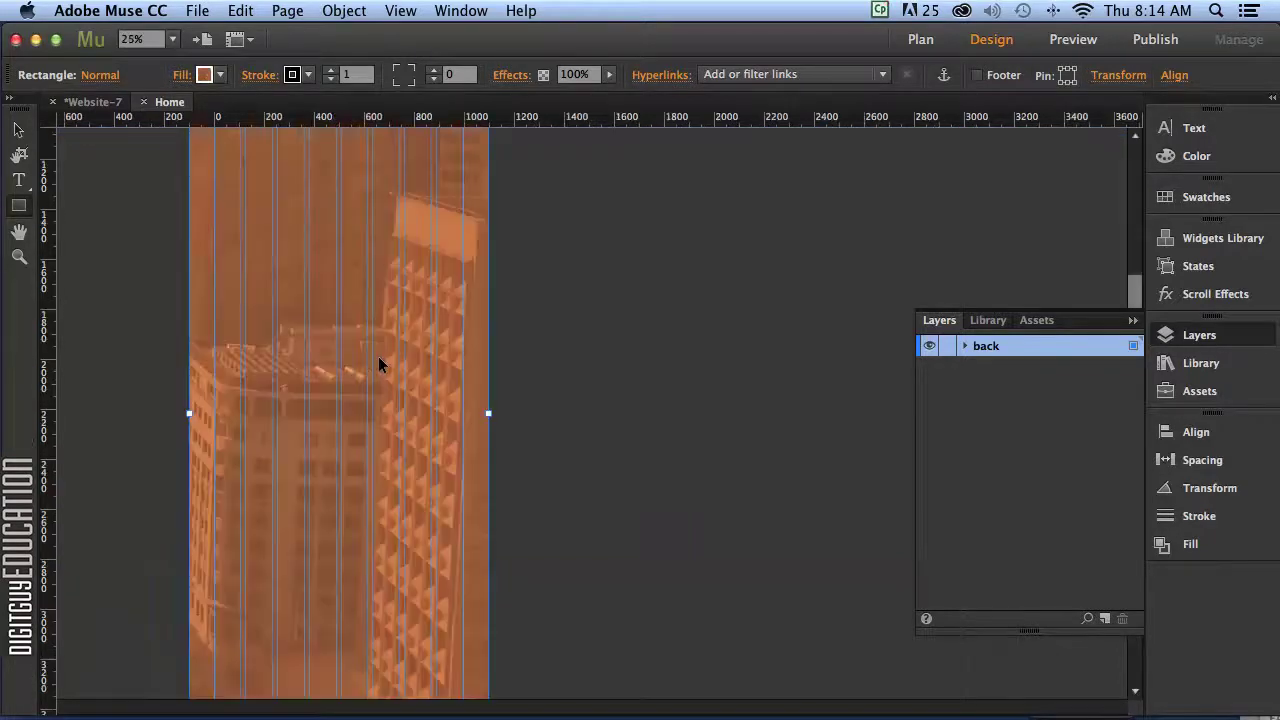
pyautogui.press('super+minus')
pyautogui.press('super+minus')
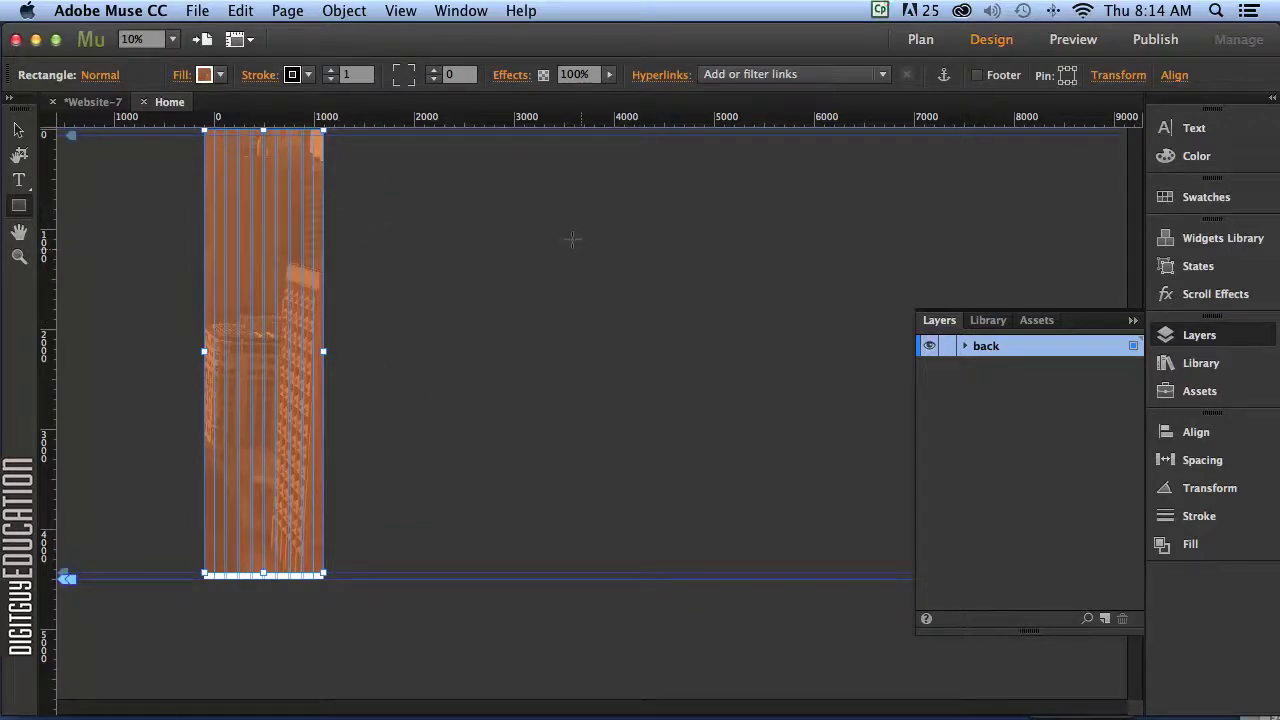
# Lock the 'back' layer and add a new layer named 'images' above it
pyautogui.click(946, 346)
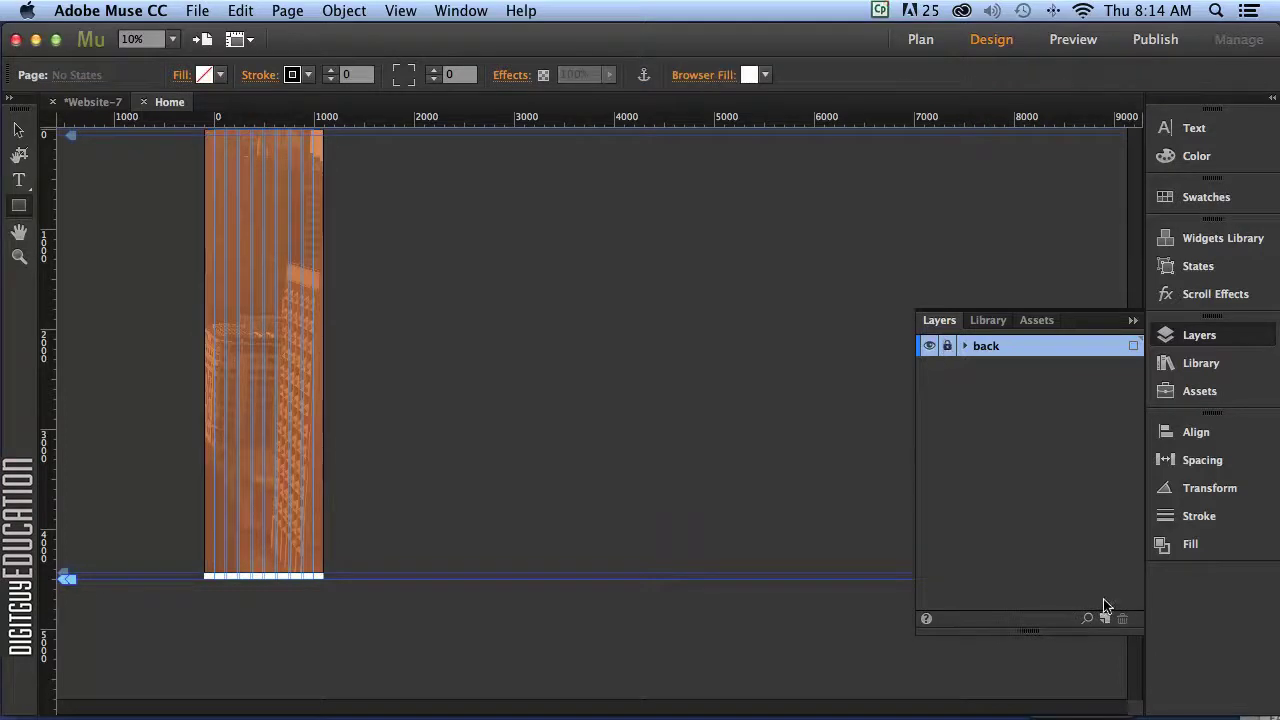
pyautogui.click(1103, 619)
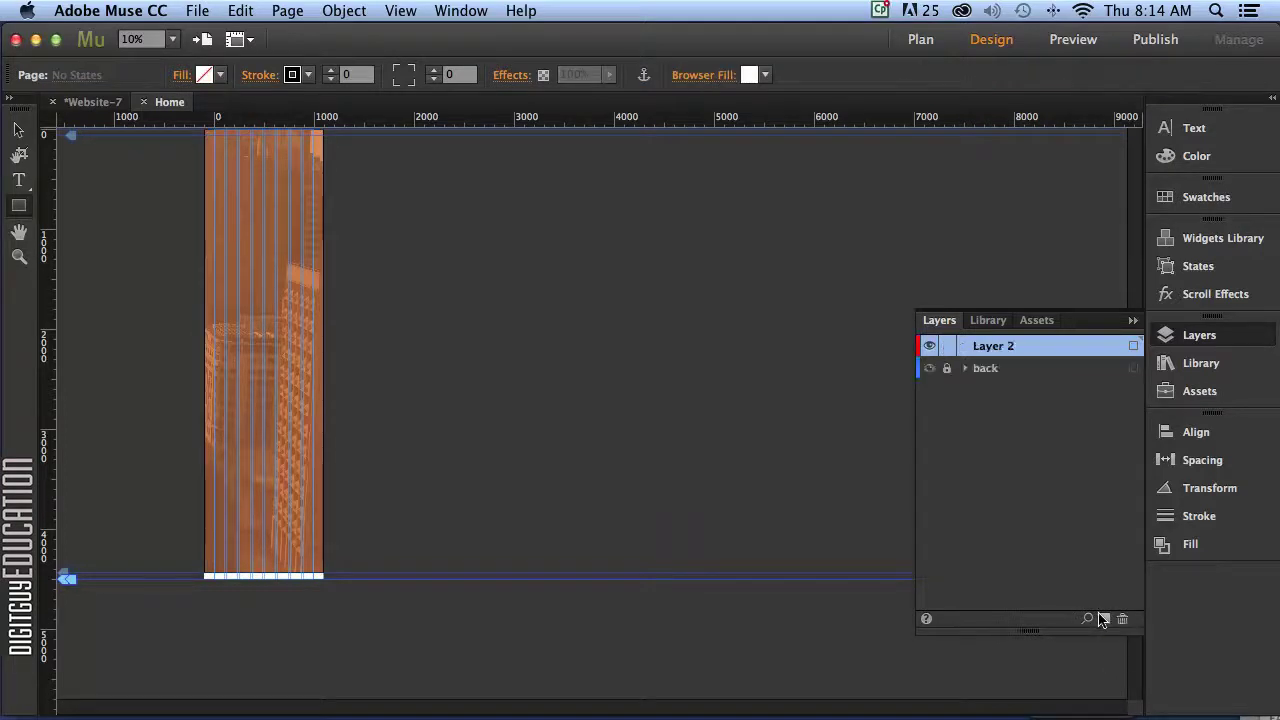
pyautogui.doubleClick(991, 345)
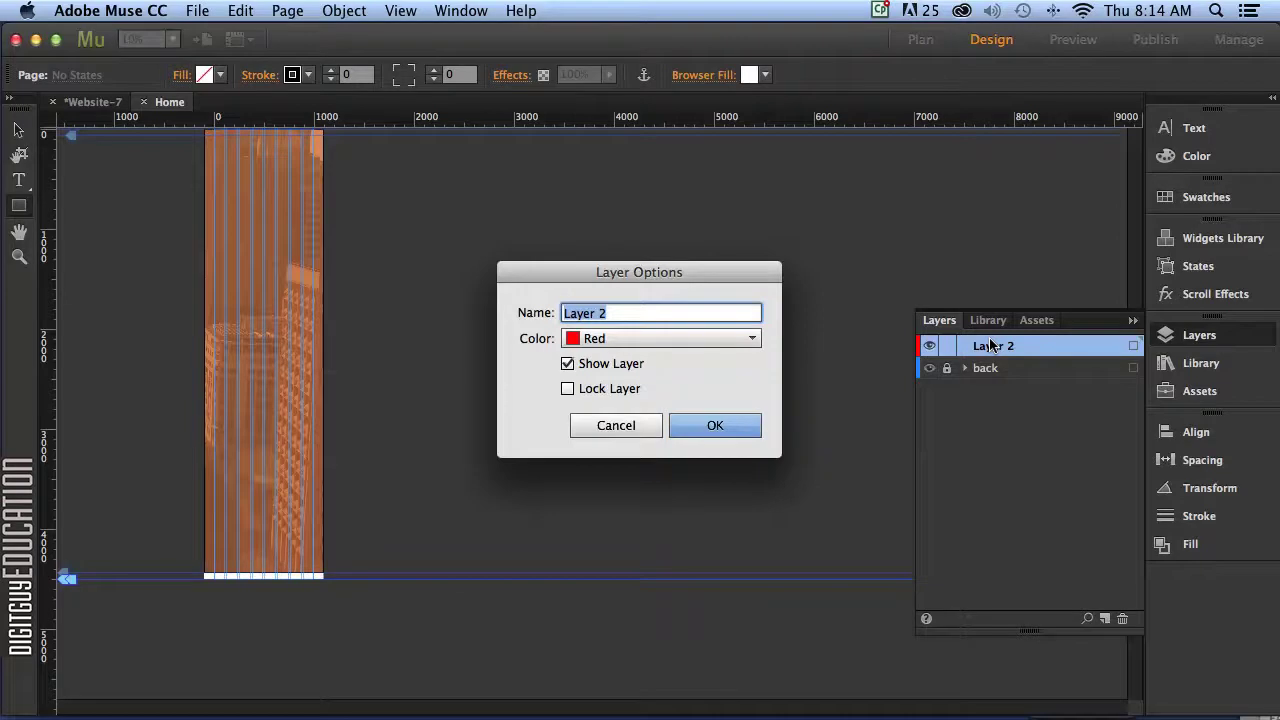
pyautogui.write('images')
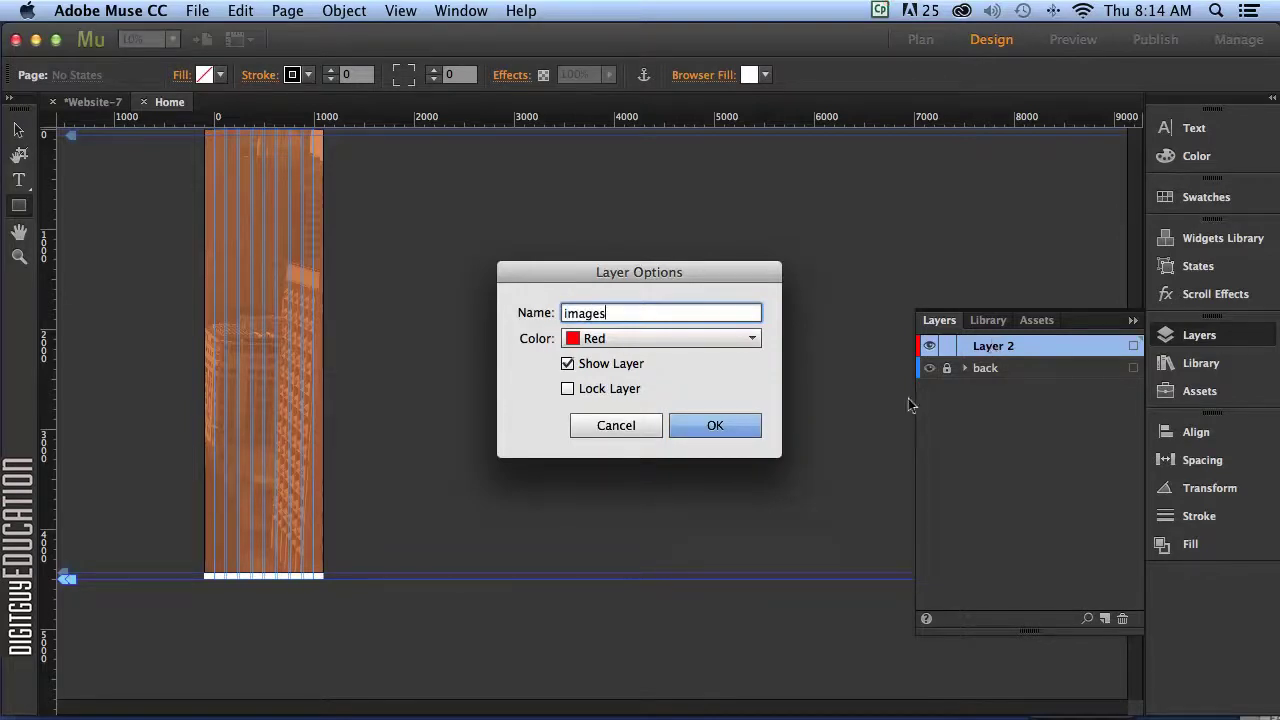
pyautogui.click(737, 424)
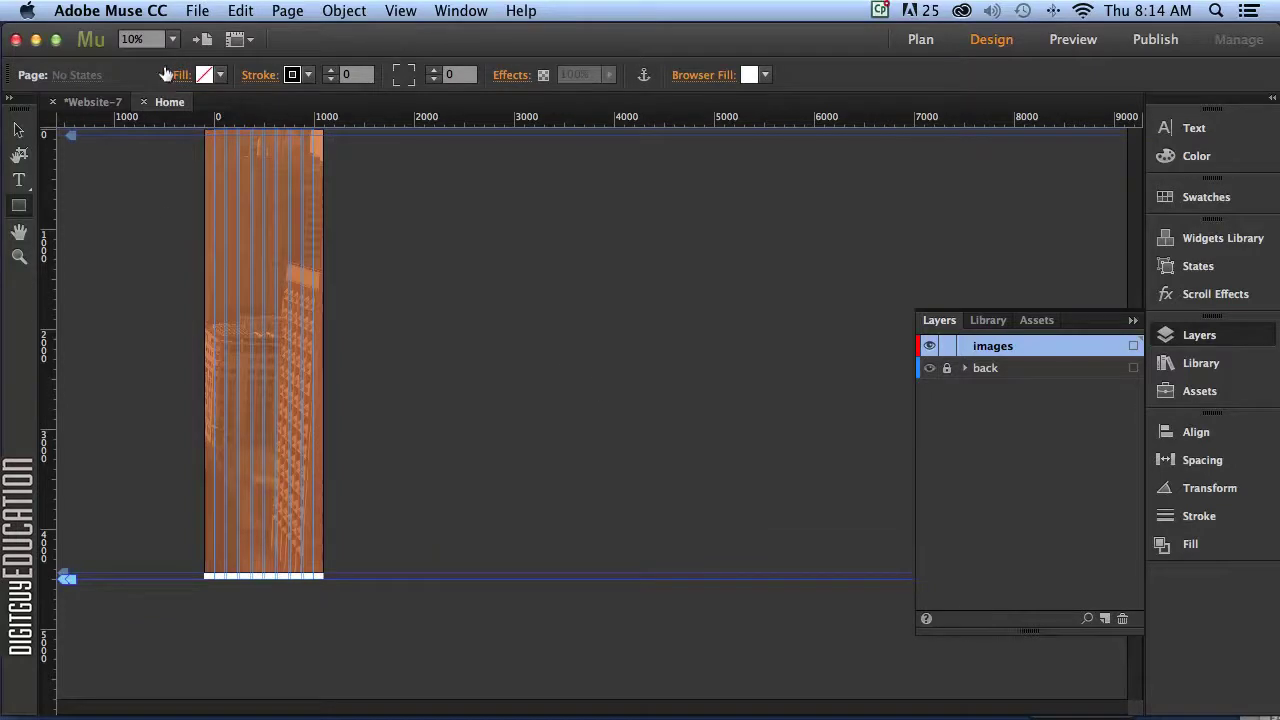
# Place the six Print_image files stacked down the page, from the bird photo to the round logo
pyautogui.click(197, 10)
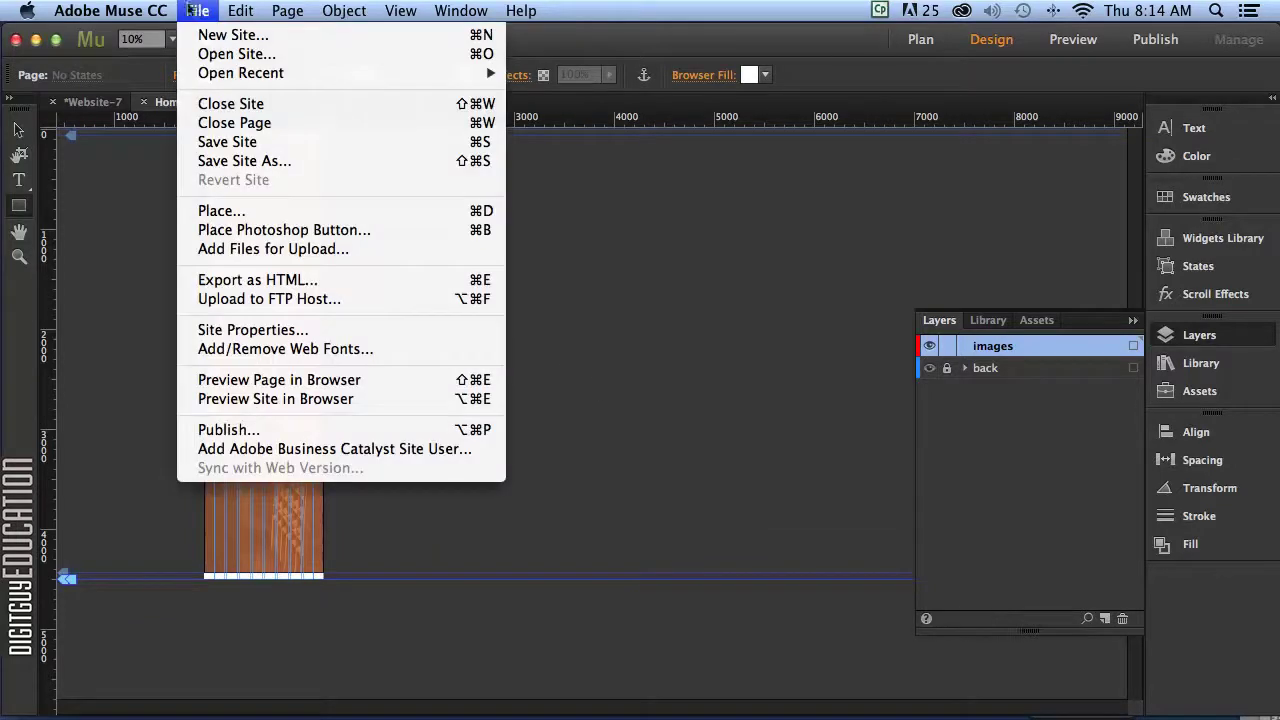
pyautogui.click(215, 212)
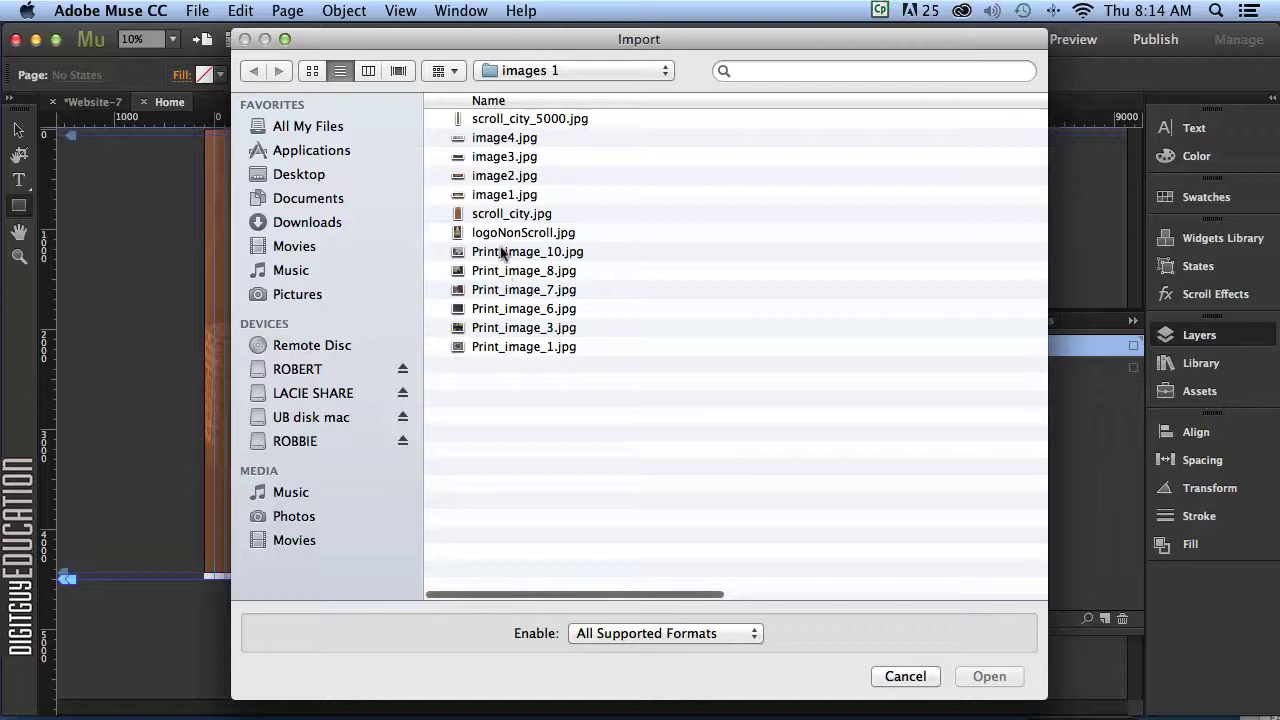
pyautogui.click(482, 251)
pyautogui.keyDown('shift'); pyautogui.click(491, 346); pyautogui.keyUp('shift')
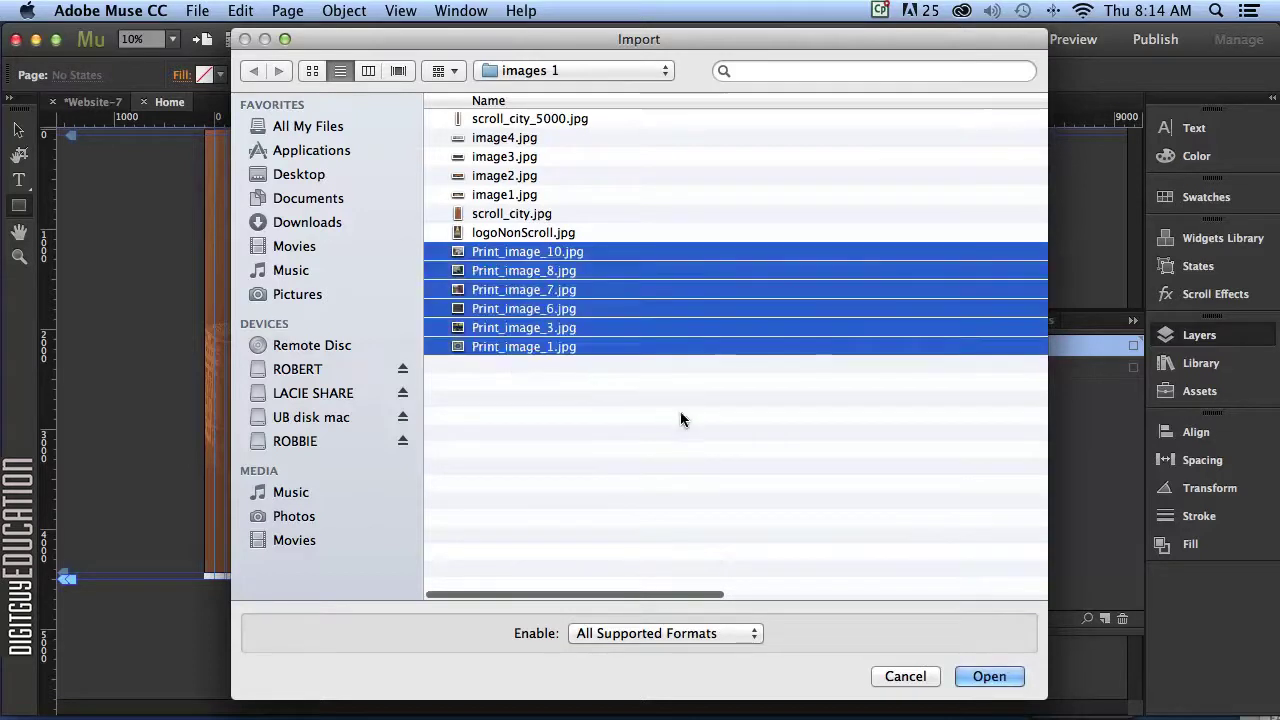
pyautogui.click(1004, 681)
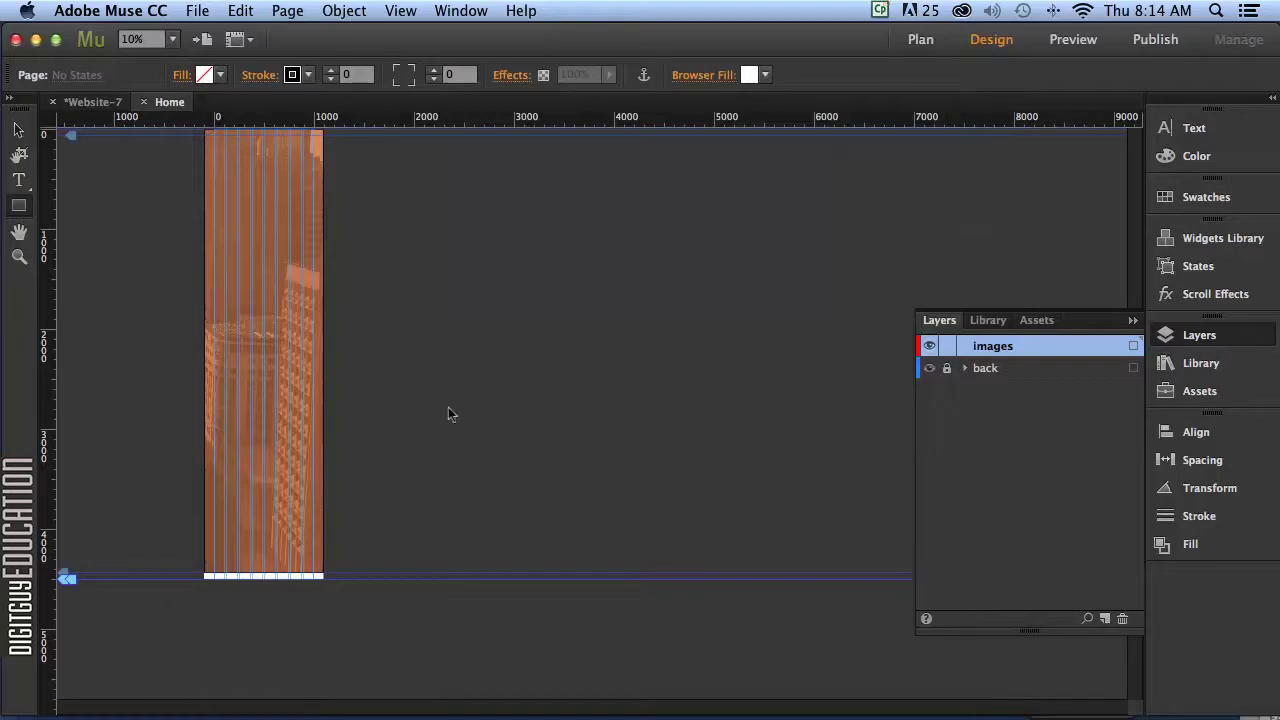
pyautogui.click(207, 140)
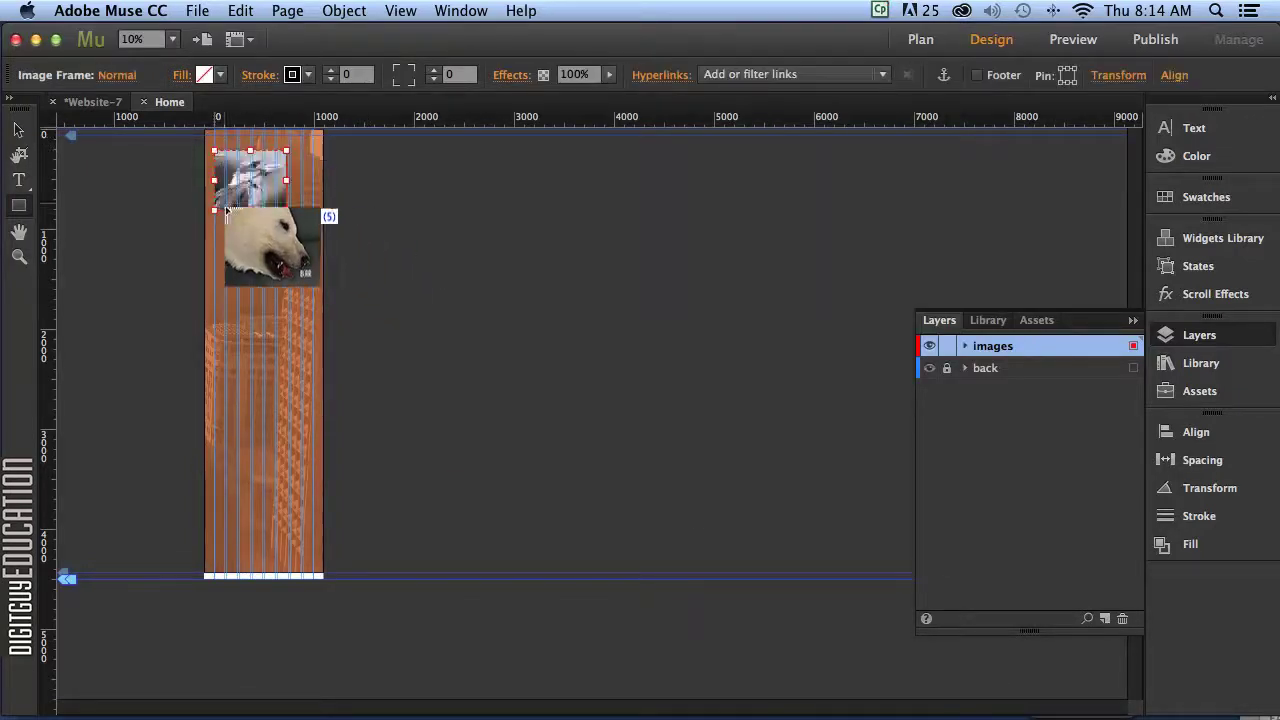
pyautogui.click(215, 218)
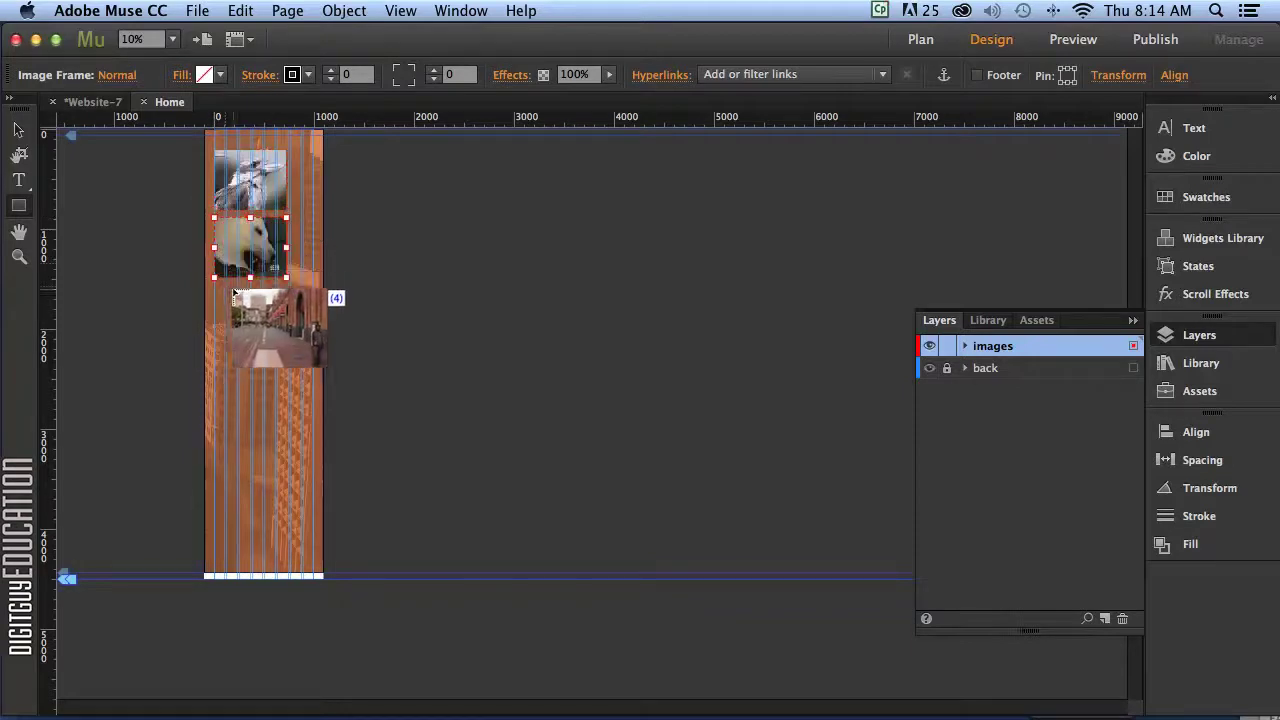
pyautogui.click(214, 287)
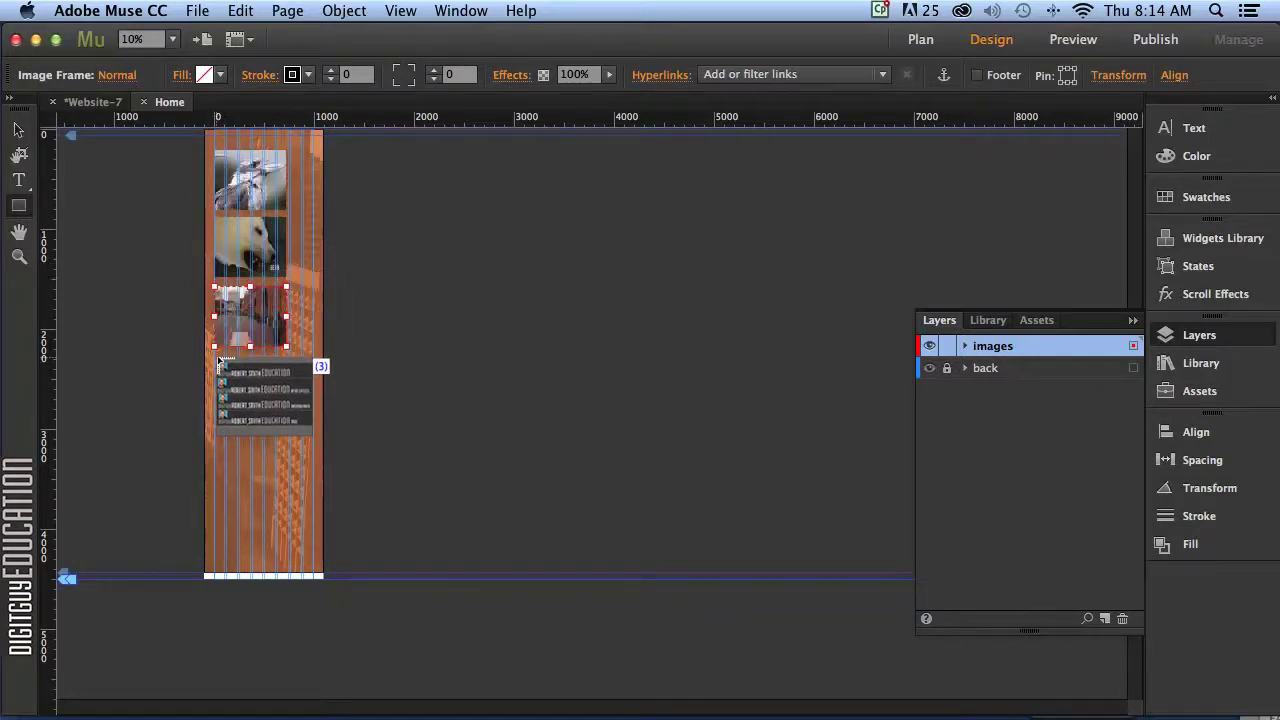
pyautogui.click(215, 352)
pyautogui.click(217, 424)
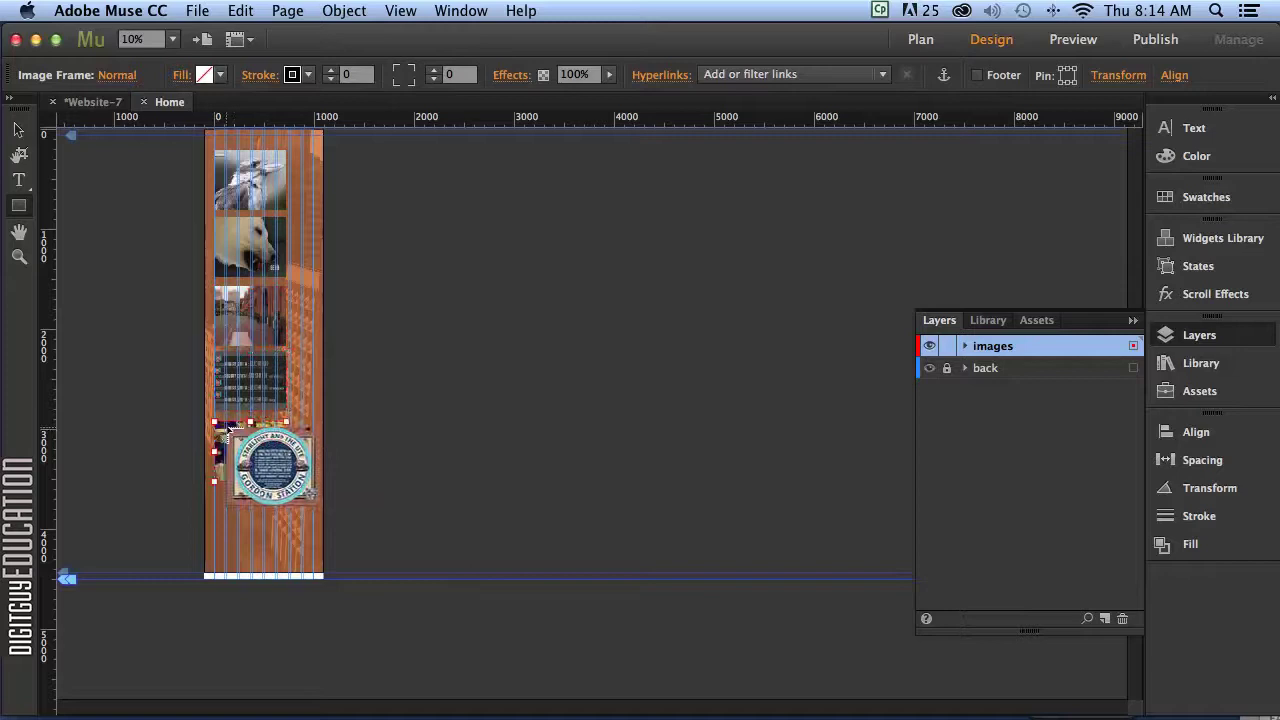
pyautogui.click(209, 495)
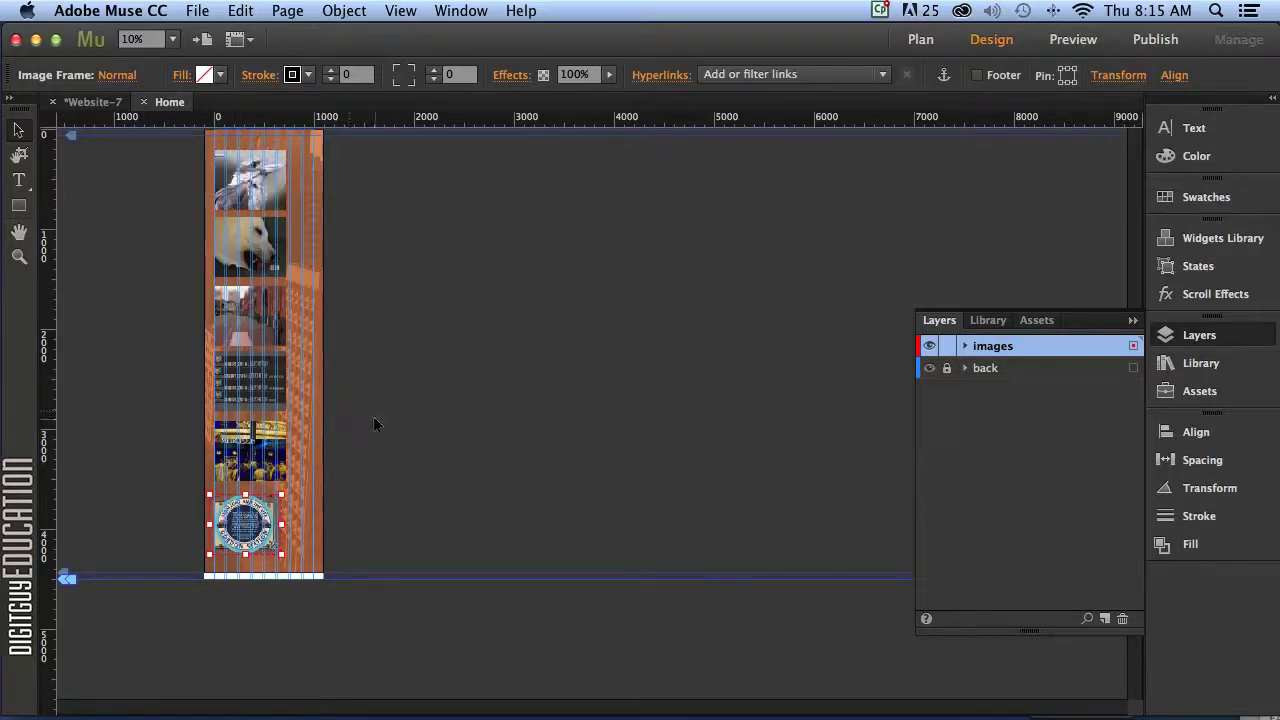
# Select all six image frames together
pyautogui.click(270, 198)
pyautogui.keyDown('shift'); pyautogui.click(268, 258); pyautogui.keyUp('shift')
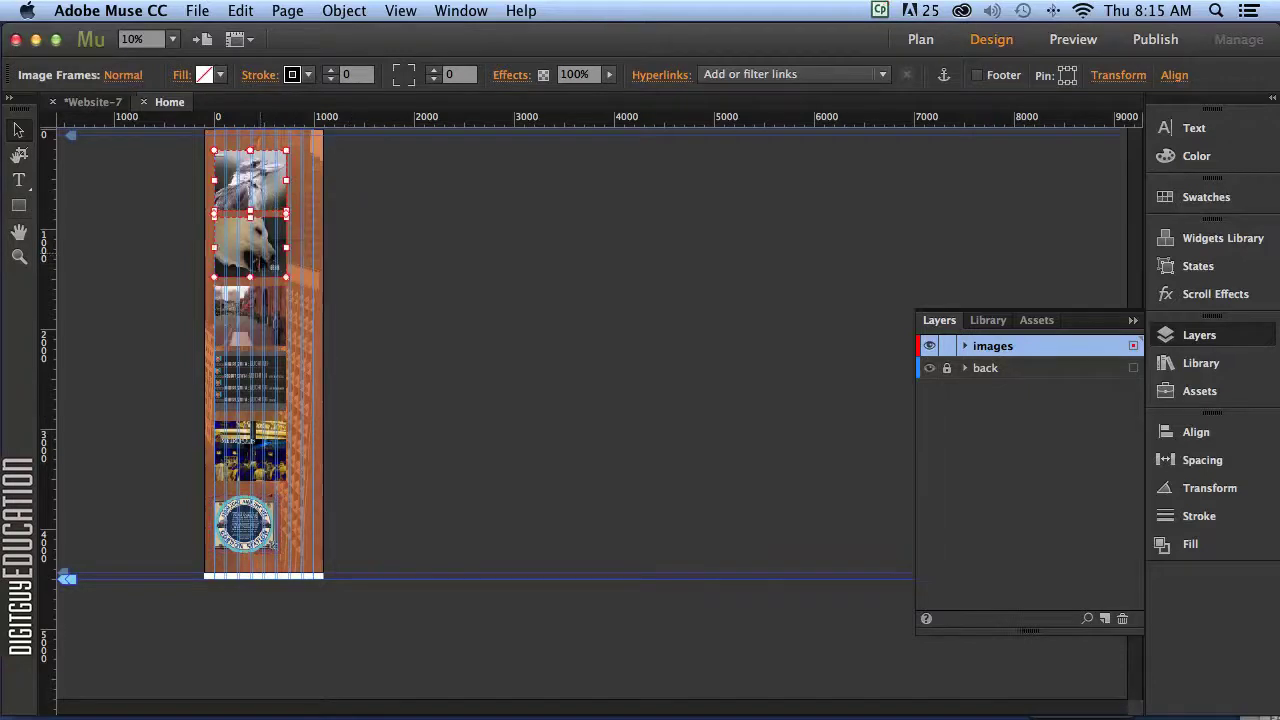
pyautogui.keyDown('shift'); pyautogui.click(250, 325); pyautogui.keyUp('shift')
pyautogui.keyDown('shift'); pyautogui.click(255, 375); pyautogui.keyUp('shift')
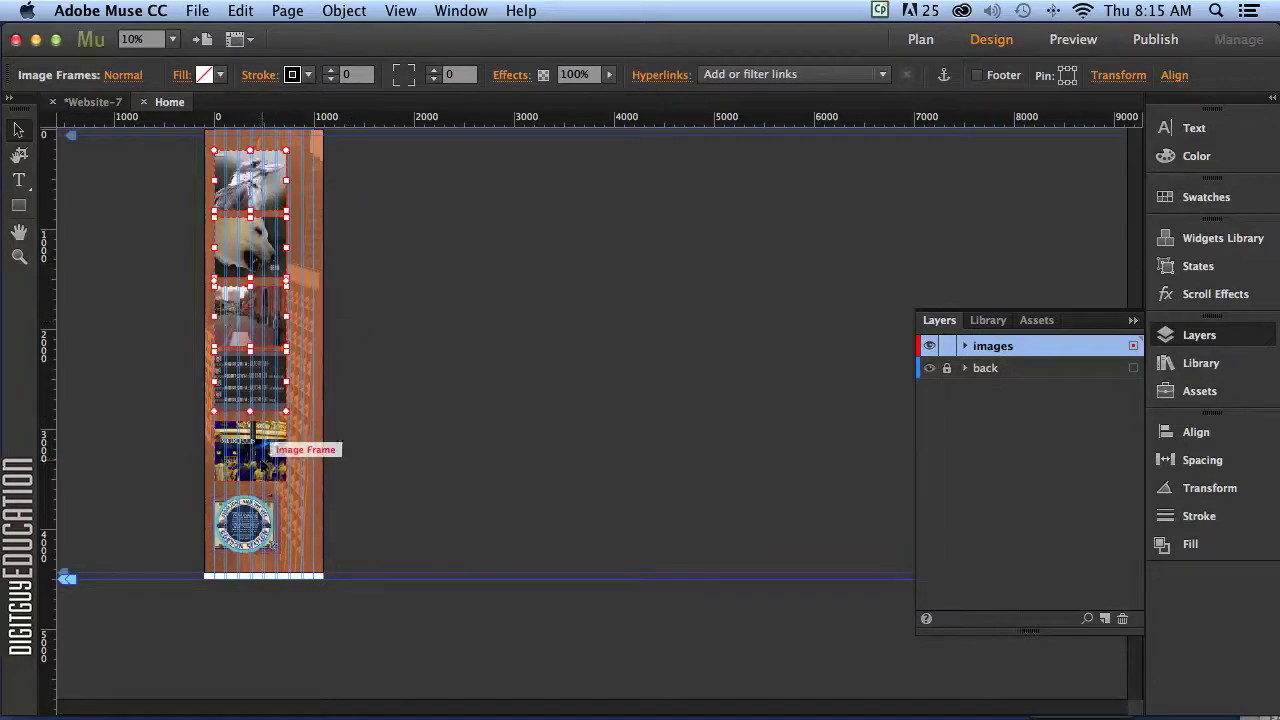
pyautogui.keyDown('shift'); pyautogui.click(255, 455); pyautogui.keyUp('shift')
pyautogui.keyDown('shift'); pyautogui.click(258, 526); pyautogui.keyUp('shift')
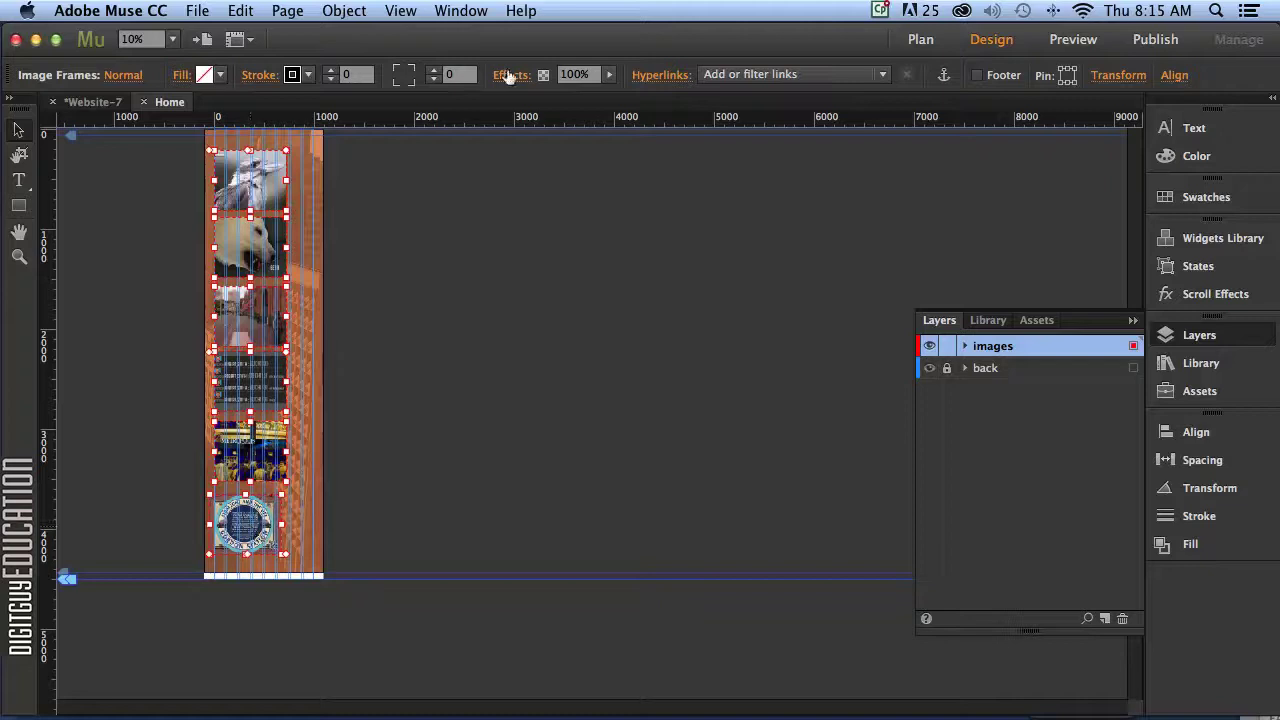
# Align the images on their horizontal centres and distribute them by vertical centres
pyautogui.click(456, 8)
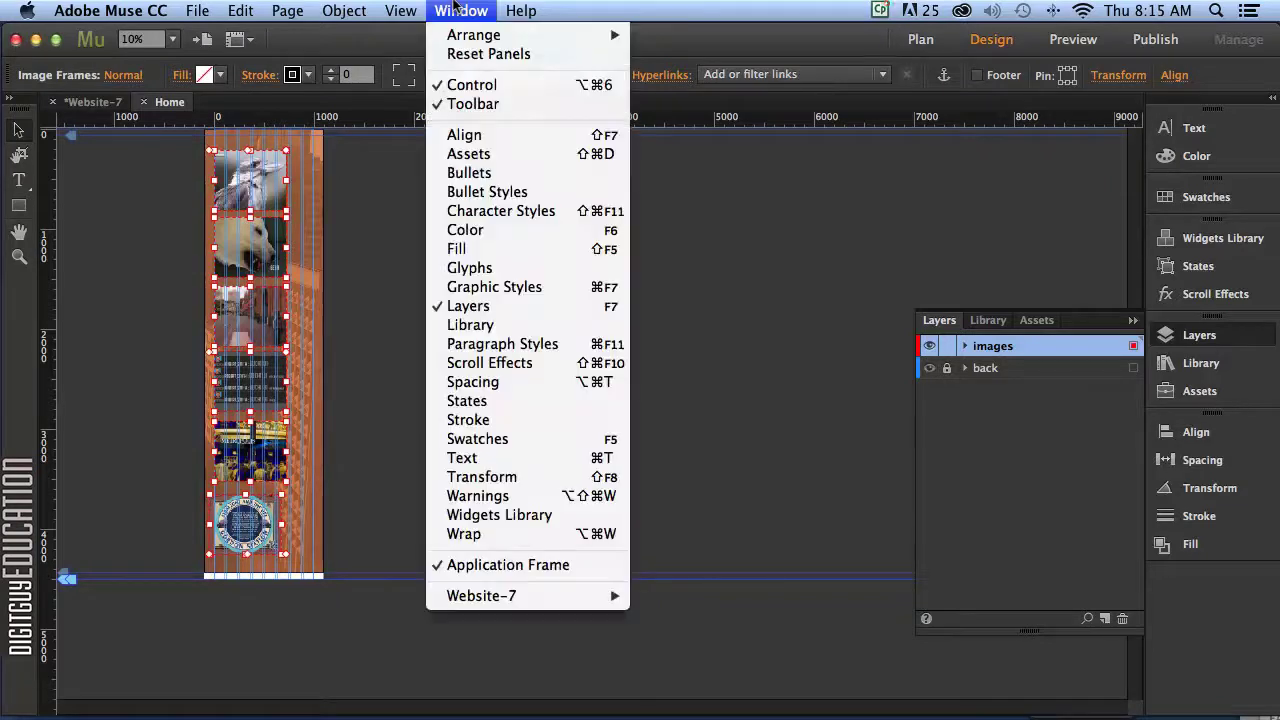
pyautogui.click(478, 134)
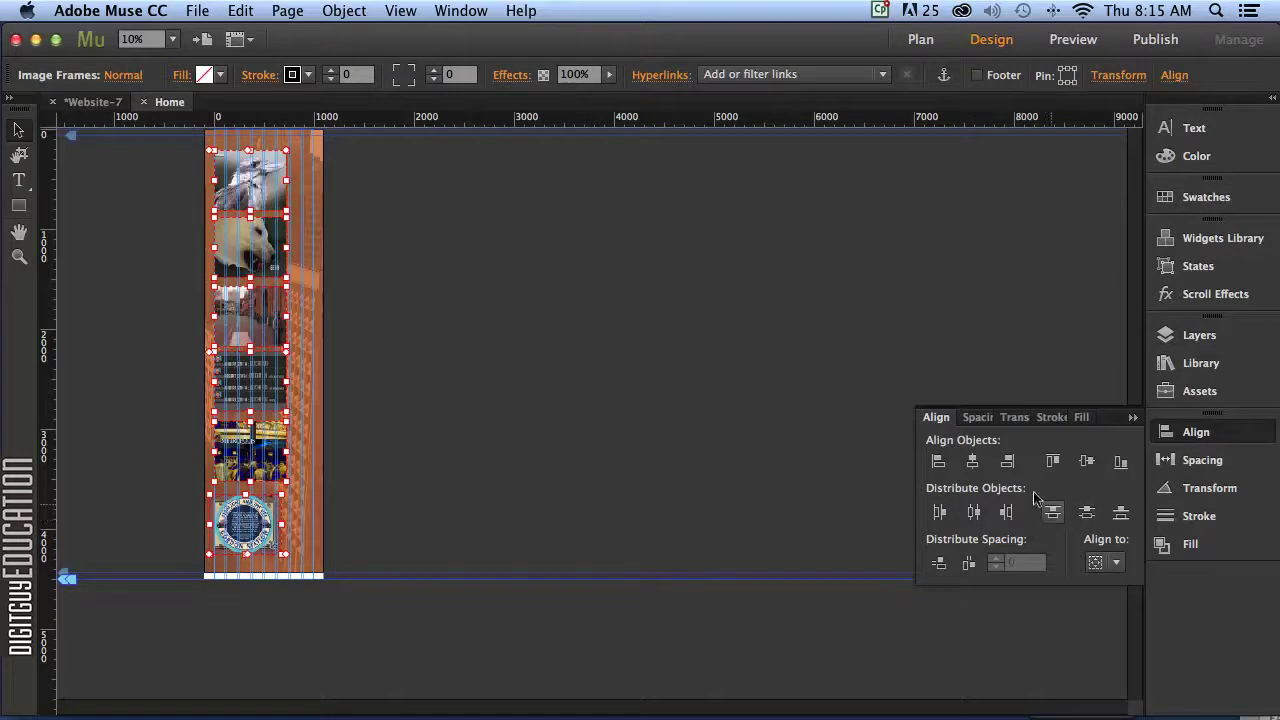
pyautogui.click(972, 460)
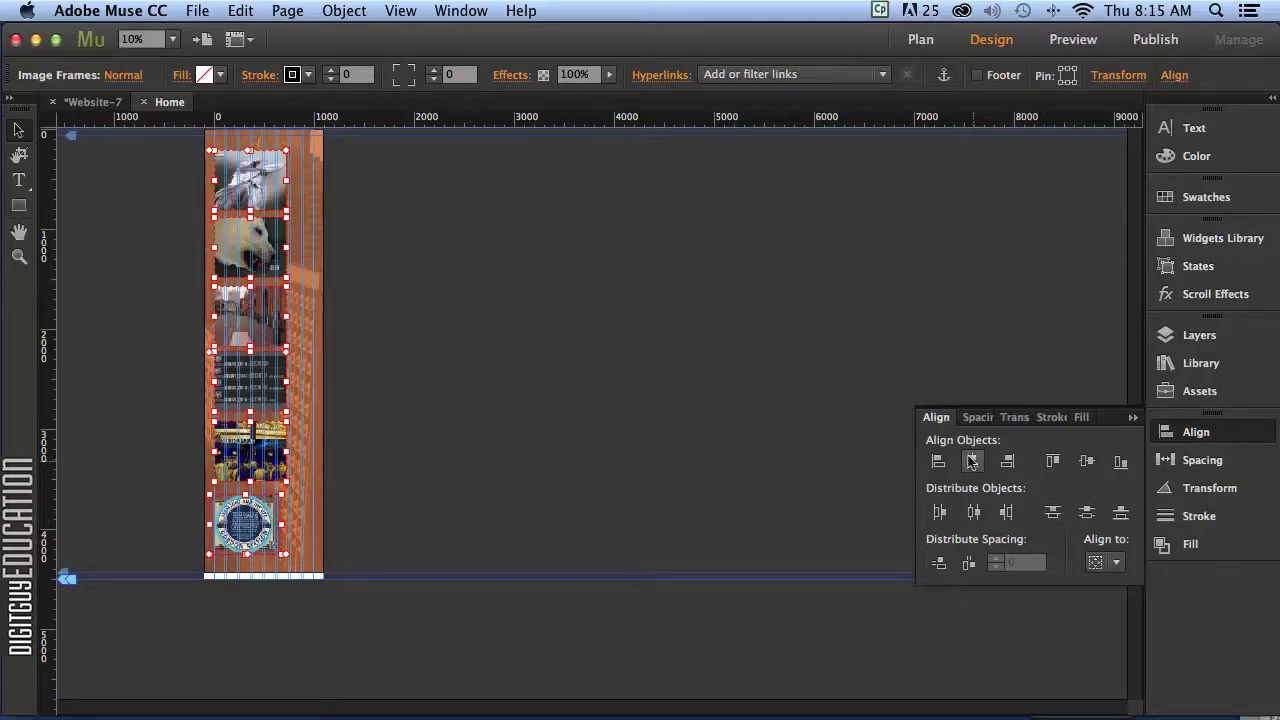
pyautogui.click(971, 461)
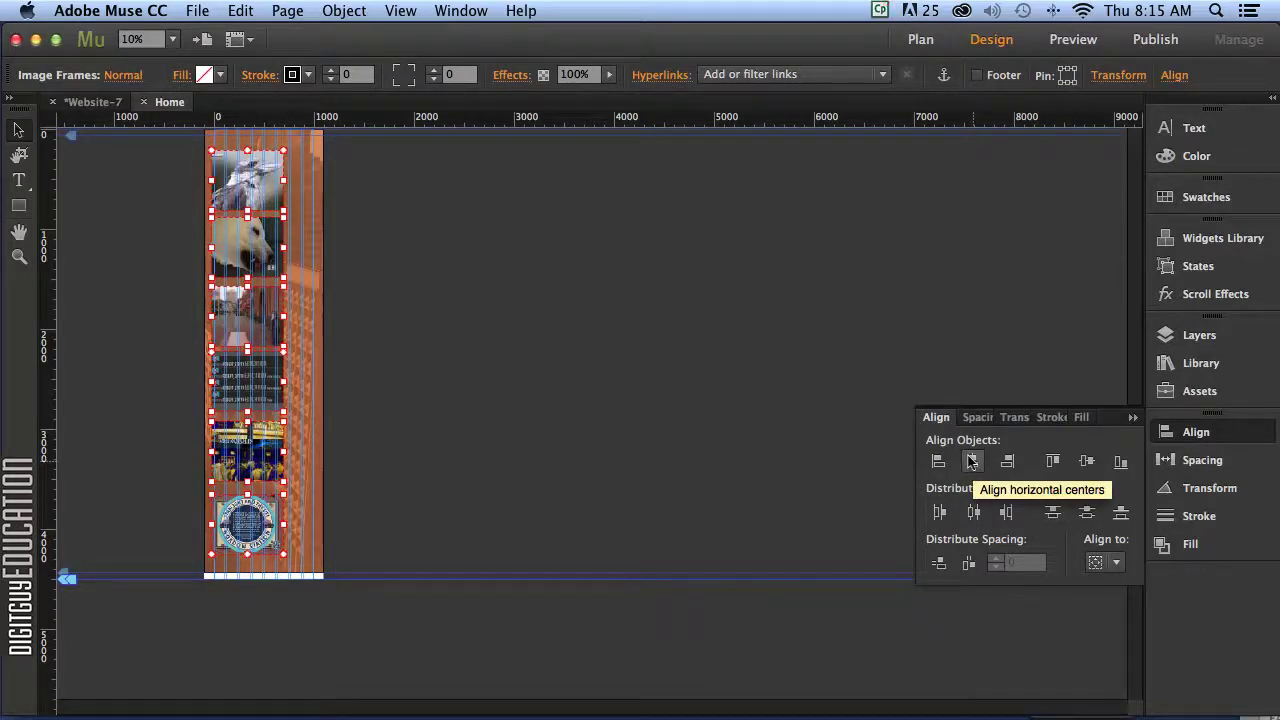
pyautogui.click(1082, 514)
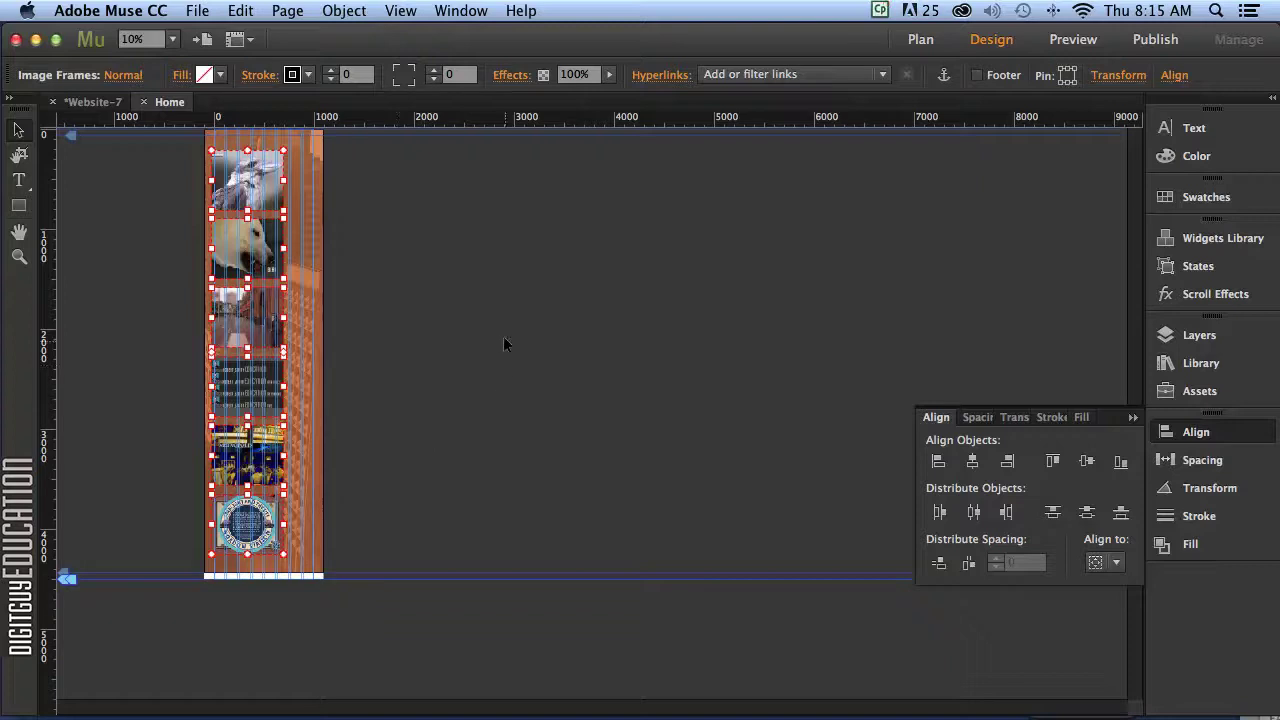
# Nudge the selected image frames a little to the right
pyautogui.press('super+equal')
pyautogui.press('super+equal')
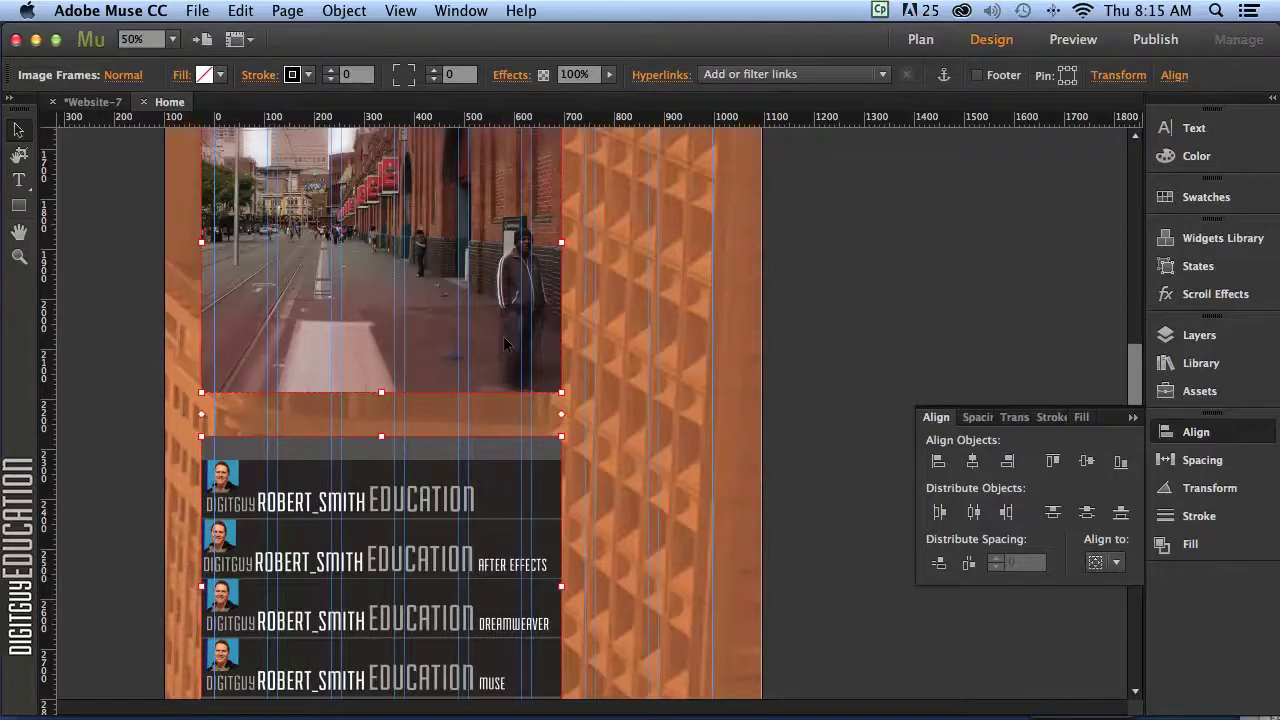
pyautogui.hotkey('shift', 'Right')
pyautogui.hotkey('shift', 'Right')
pyautogui.hotkey('shift', 'Right')
pyautogui.hotkey('shift', 'Right')
pyautogui.hotkey('shift', 'Right')
pyautogui.hotkey('shift', 'Right')
pyautogui.hotkey('shift', 'Right')
pyautogui.hotkey('shift', 'Right')
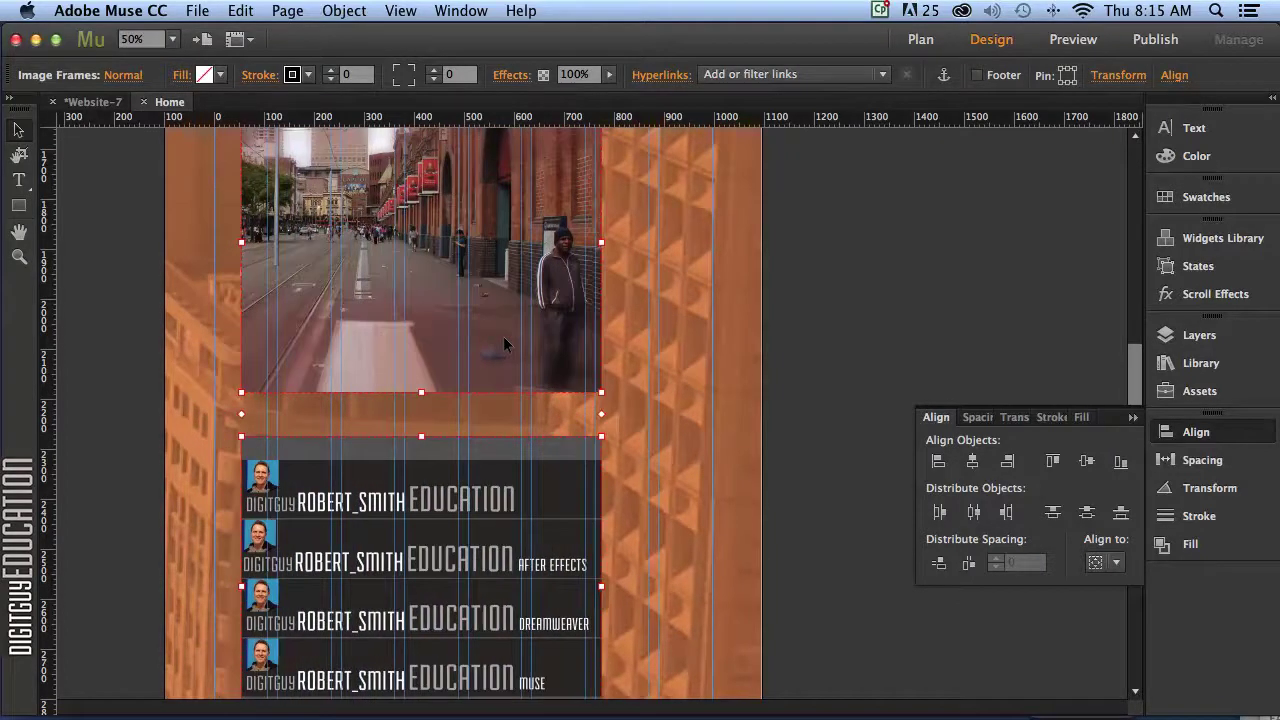
pyautogui.hotkey('shift', 'Right')
pyautogui.hotkey('shift', 'Right')
pyautogui.hotkey('shift', 'Right')
pyautogui.hotkey('shift', 'Right')
pyautogui.hotkey('shift', 'Right')
pyautogui.hotkey('shift', 'Right')
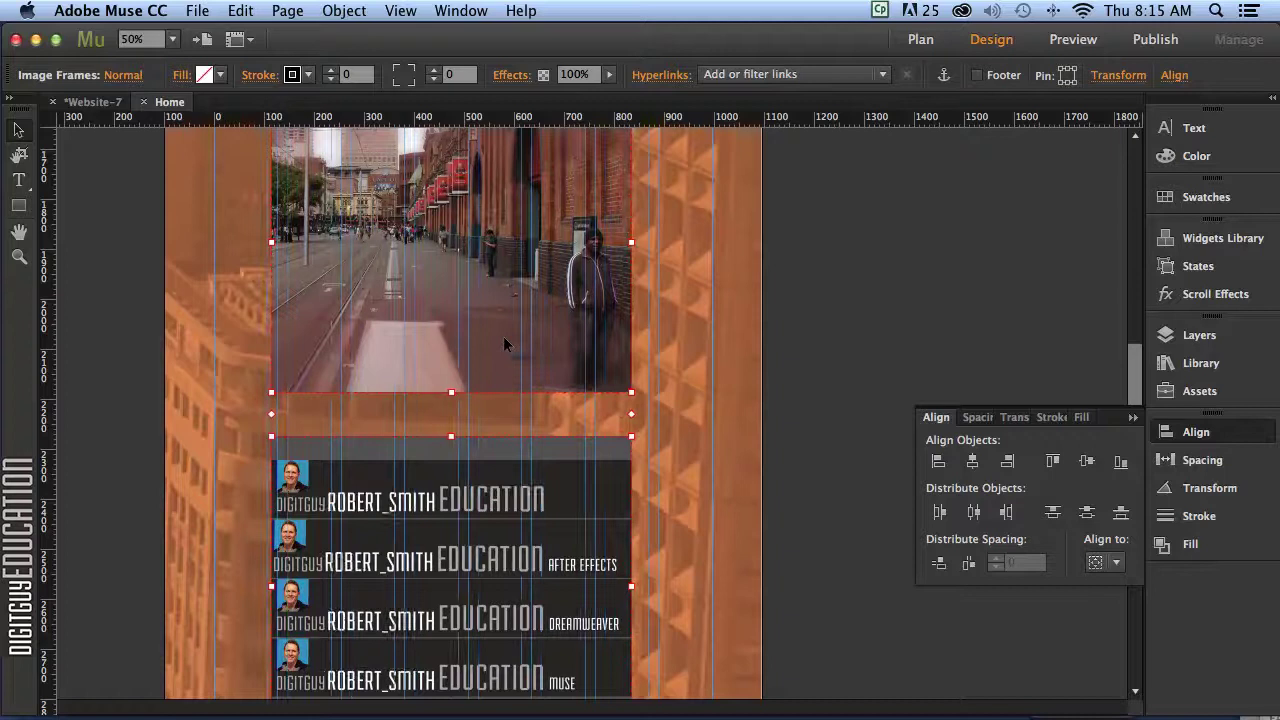
pyautogui.hotkey('shift', 'Right')
pyautogui.hotkey('shift', 'Right')
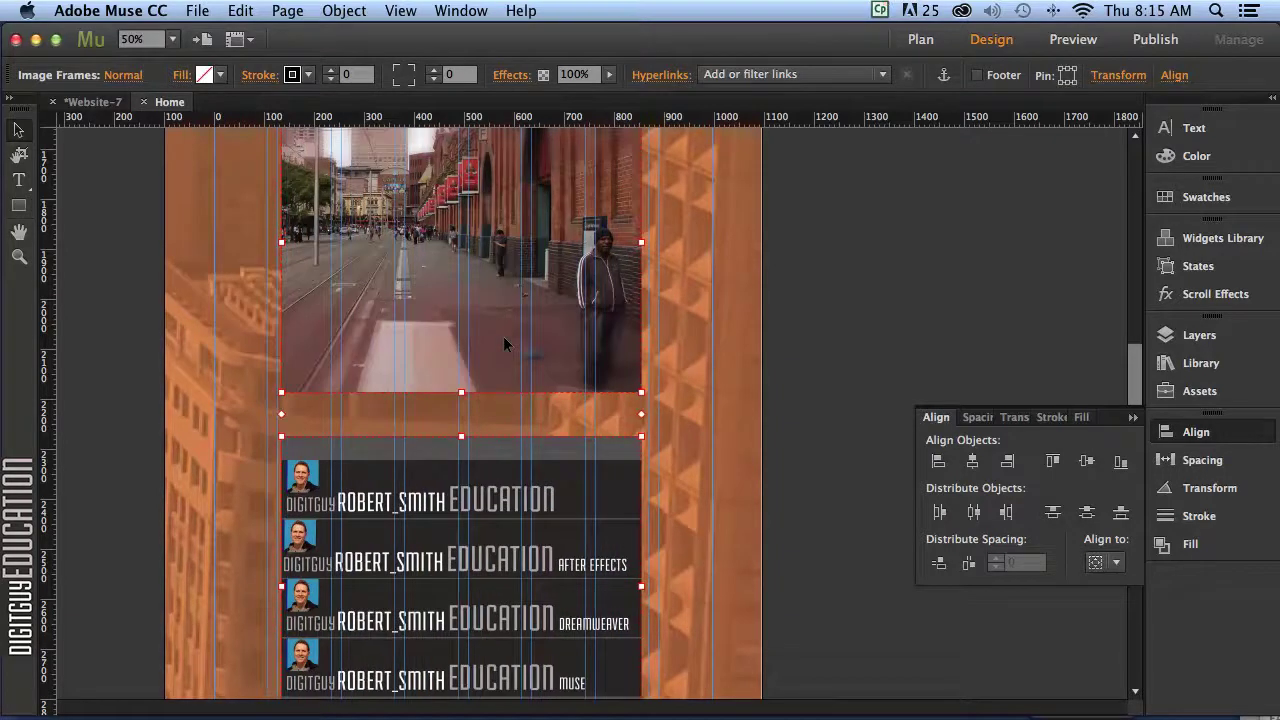
pyautogui.press('Right')
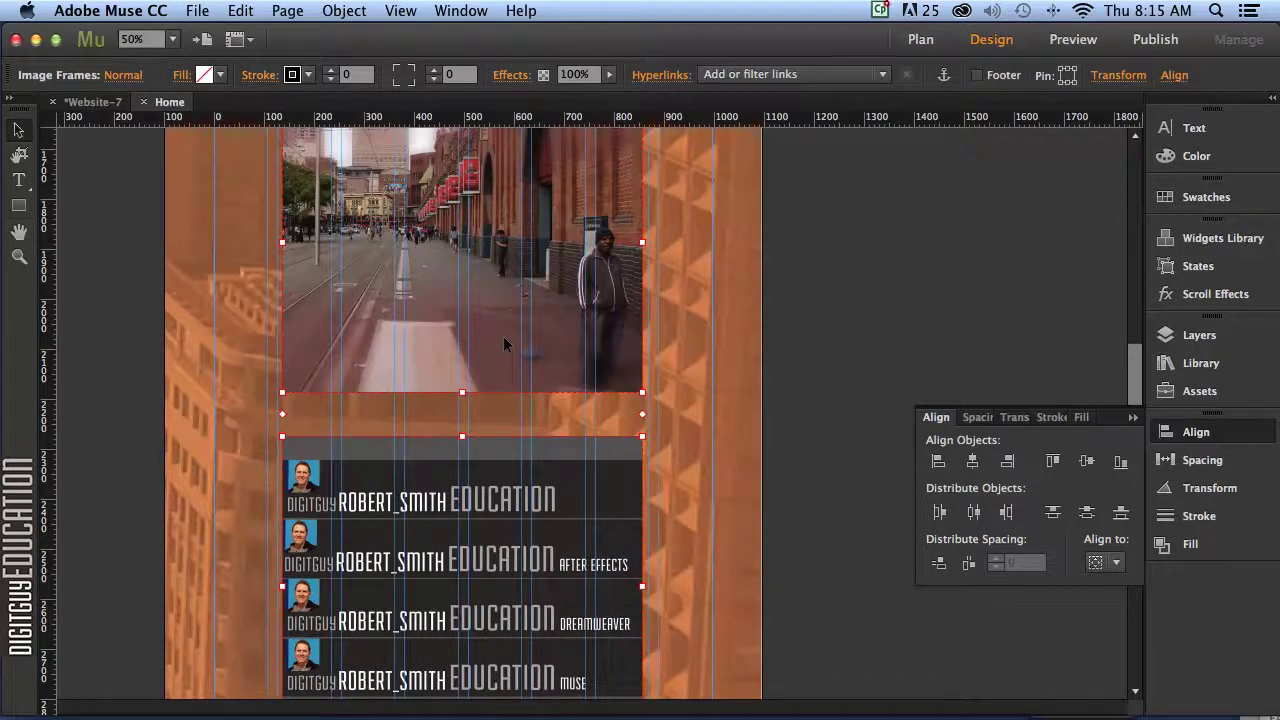
pyautogui.press('Right')
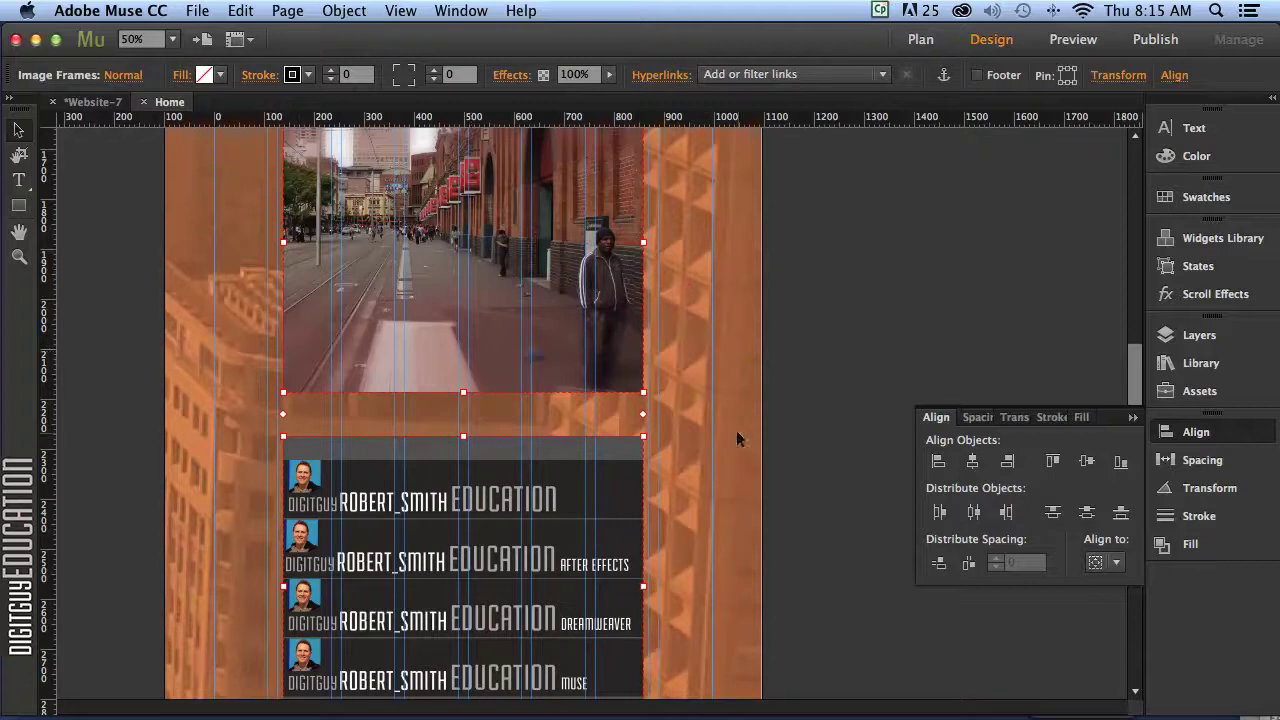
# Hide the layout guides and zoom out to the whole page
pyautogui.click(397, 10)
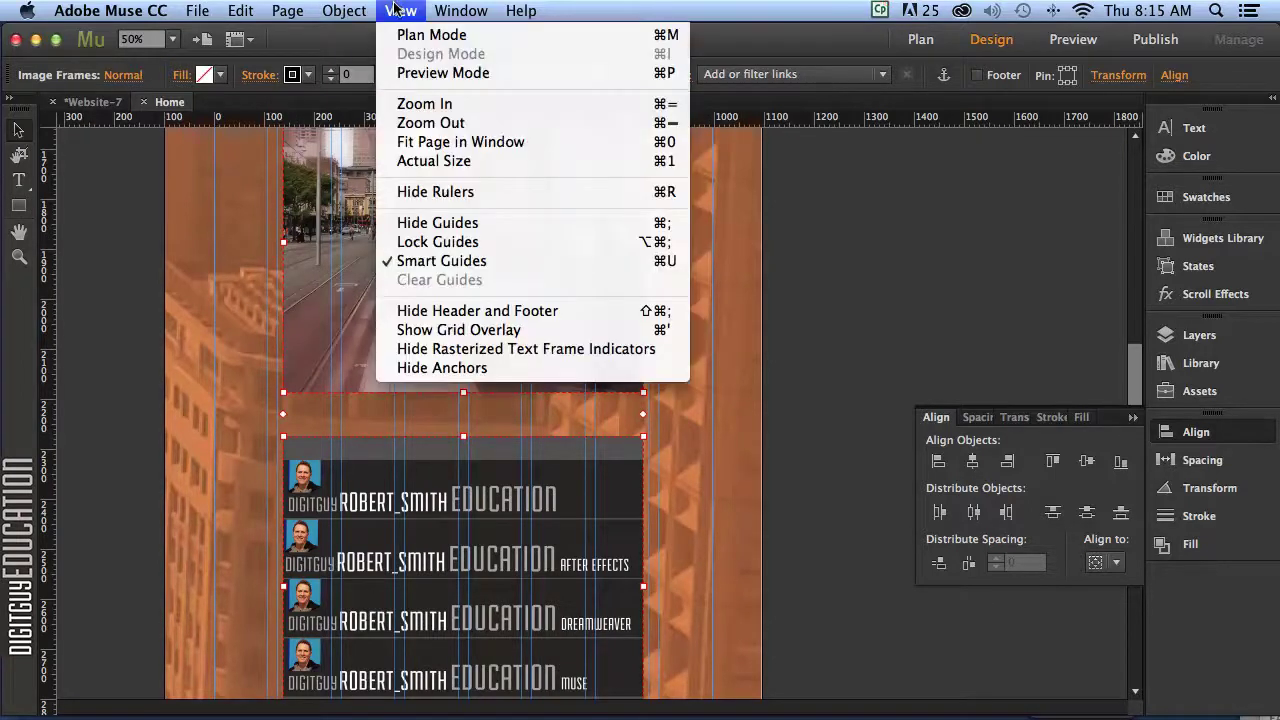
pyautogui.click(452, 224)
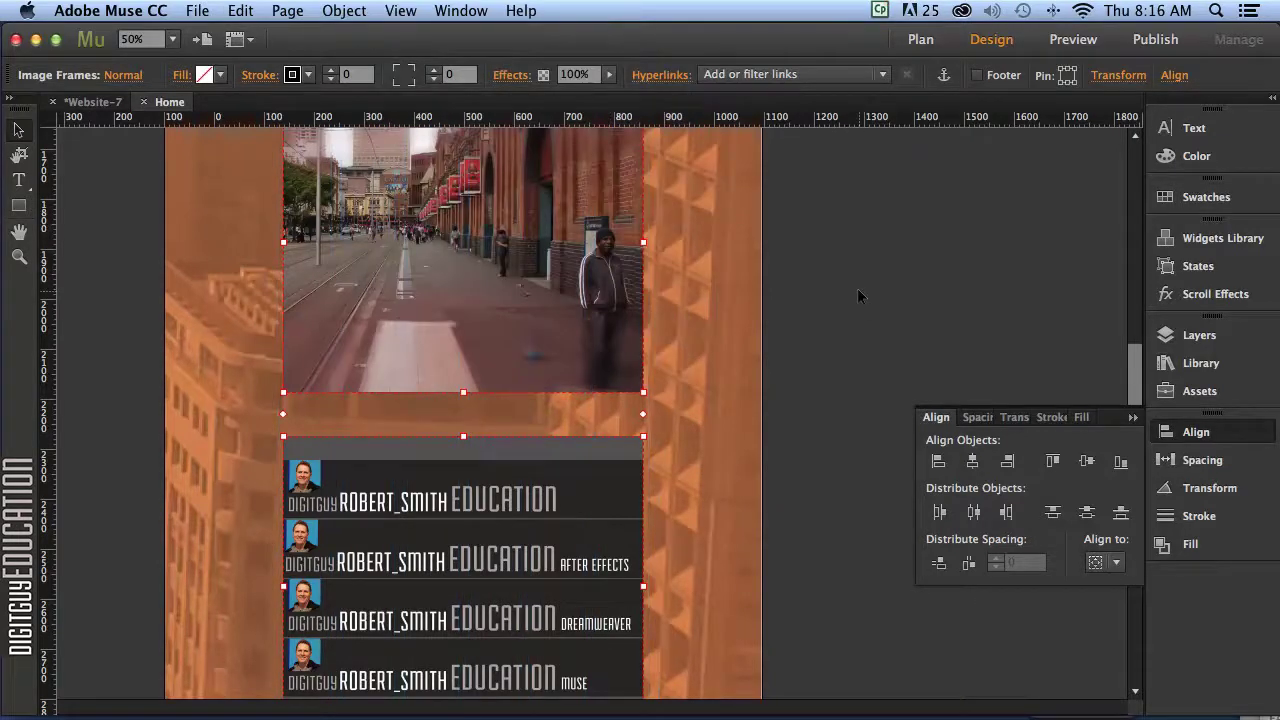
pyautogui.press('super+minus')
pyautogui.press('super+minus')
pyautogui.press('super+minus')
pyautogui.press('super+minus')
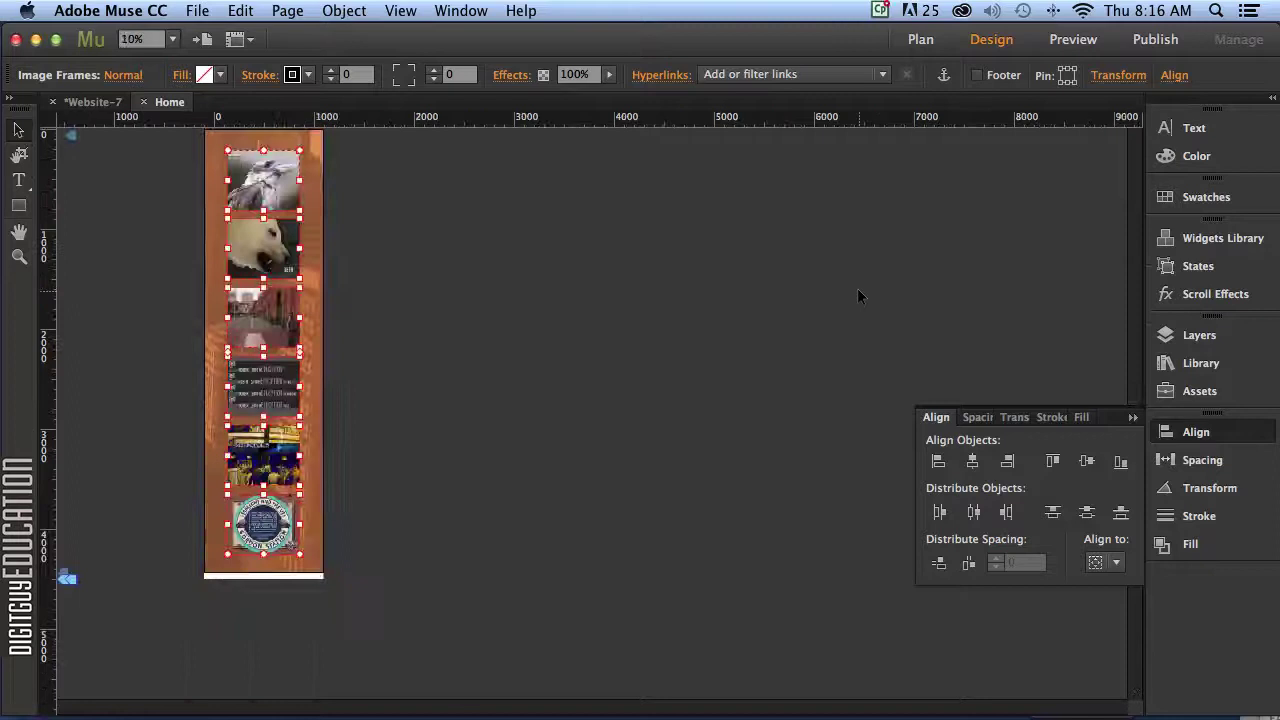
pyautogui.click(462, 423)
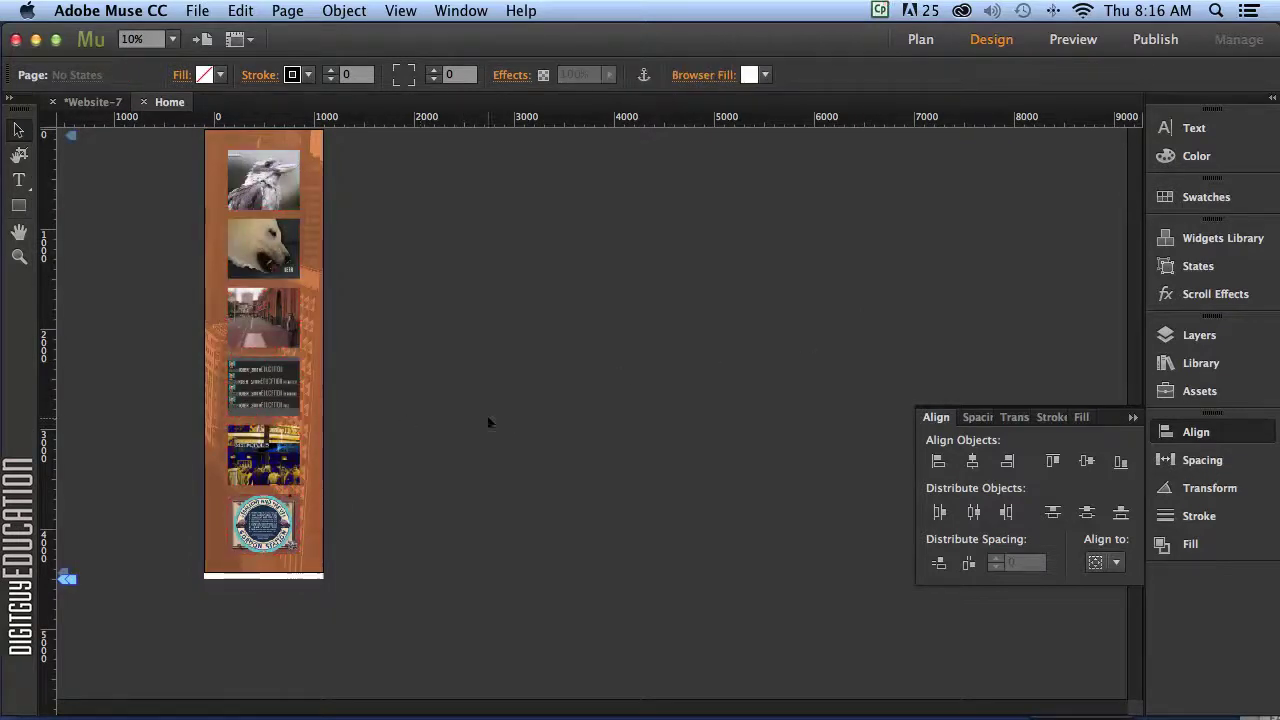
pyautogui.press('super+equal')
pyautogui.press('super+equal')
pyautogui.press('super+equal')
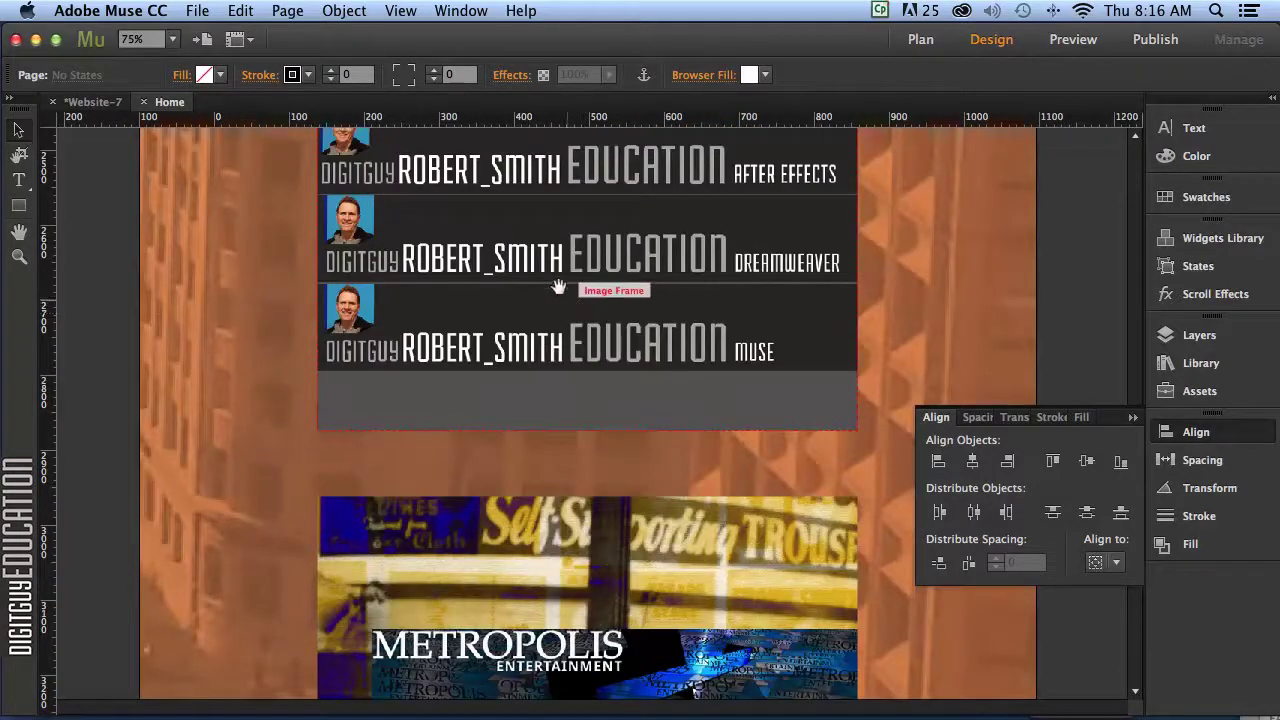
pyautogui.scroll(1, 559, 322)
pyautogui.scroll(10, 559, 322)
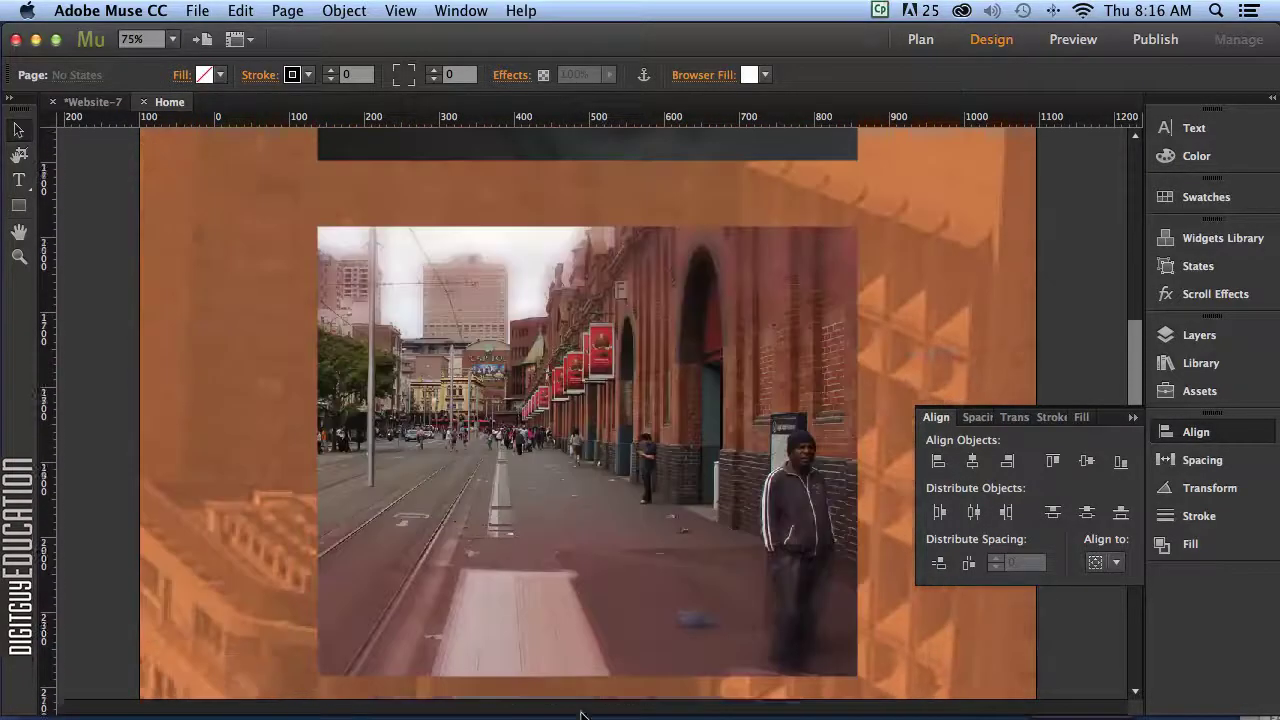
pyautogui.scroll(10, 596, 470)
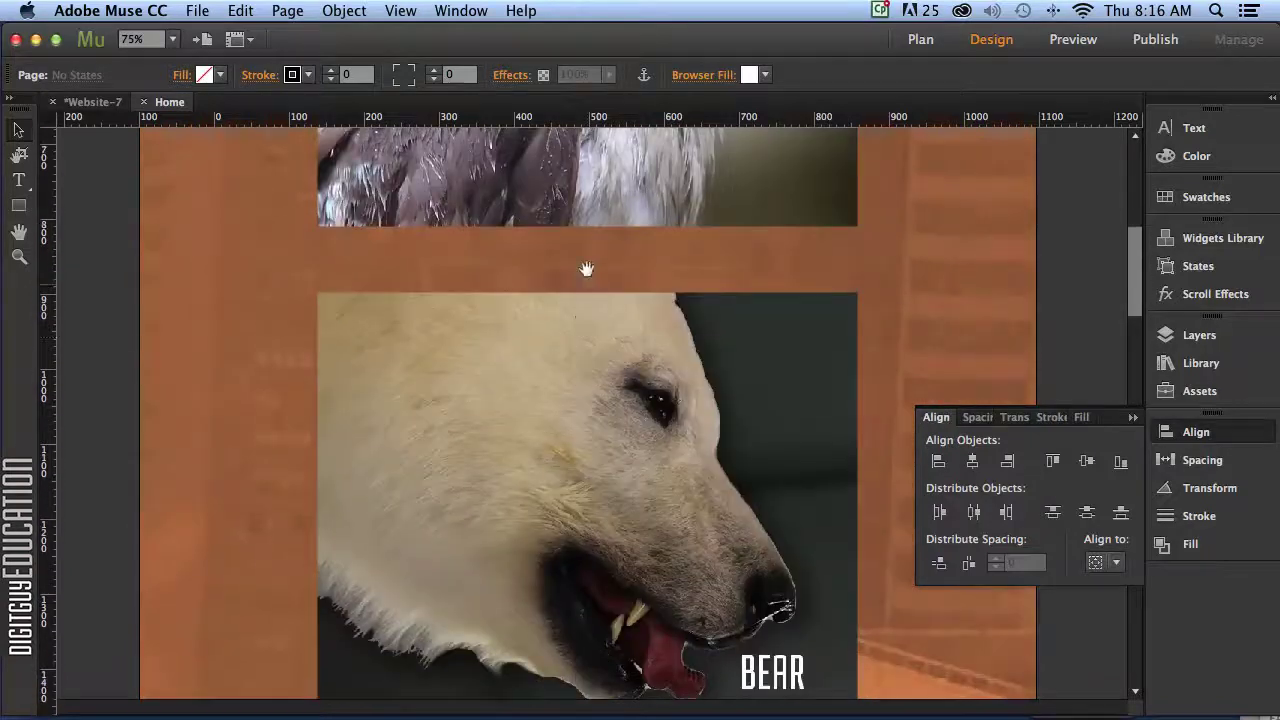
pyautogui.scroll(5, 593, 286)
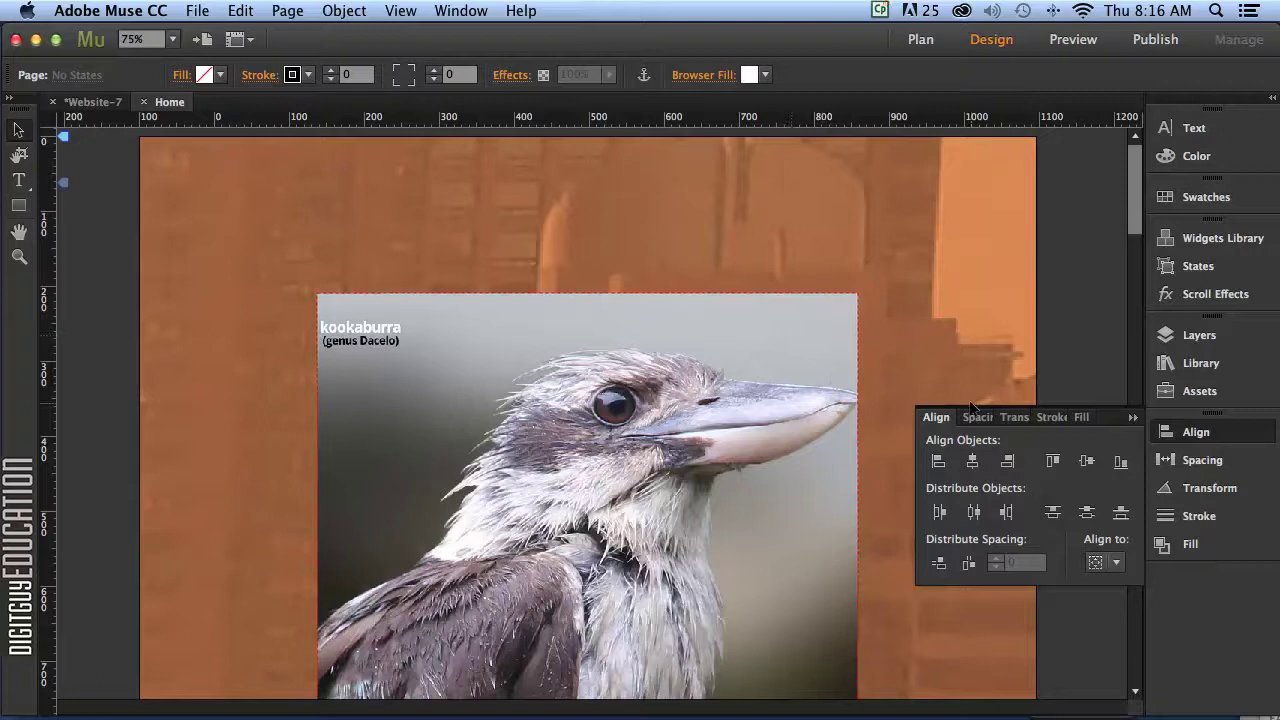
# Drag a Horizontal menu widget from the Widgets Library above the kookaburra image
pyautogui.click(1200, 238)
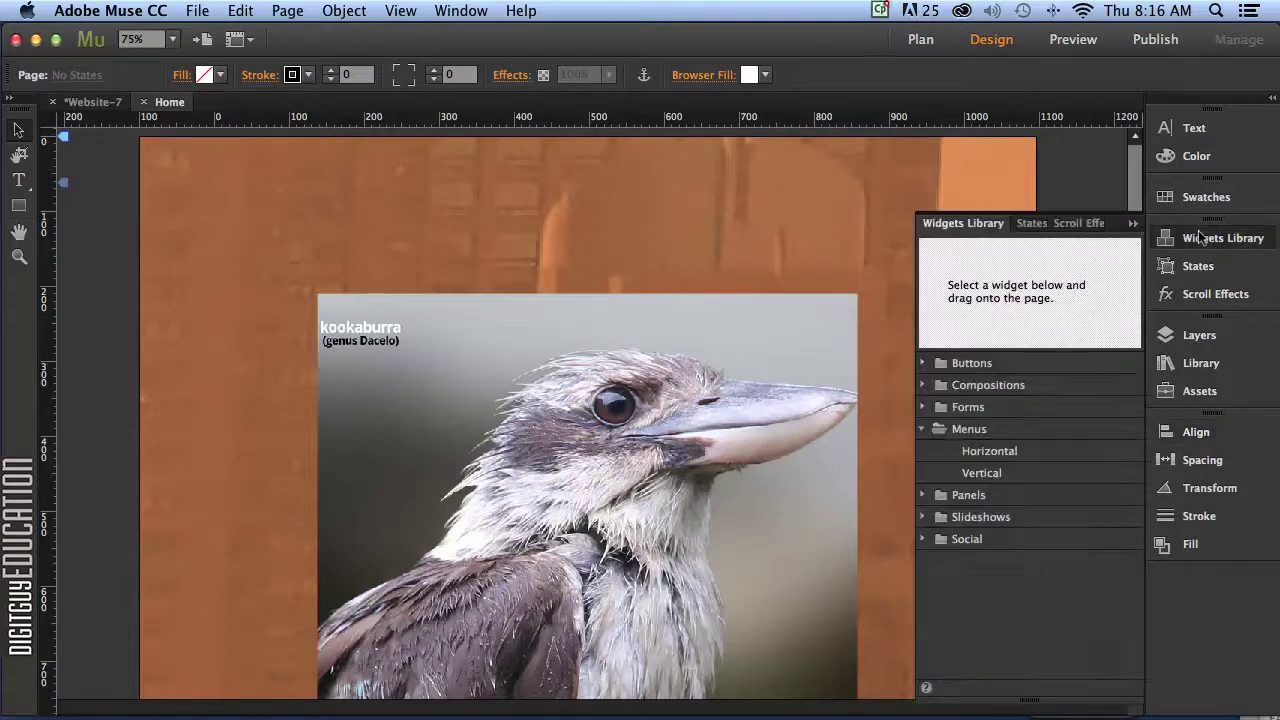
pyautogui.click(993, 453)
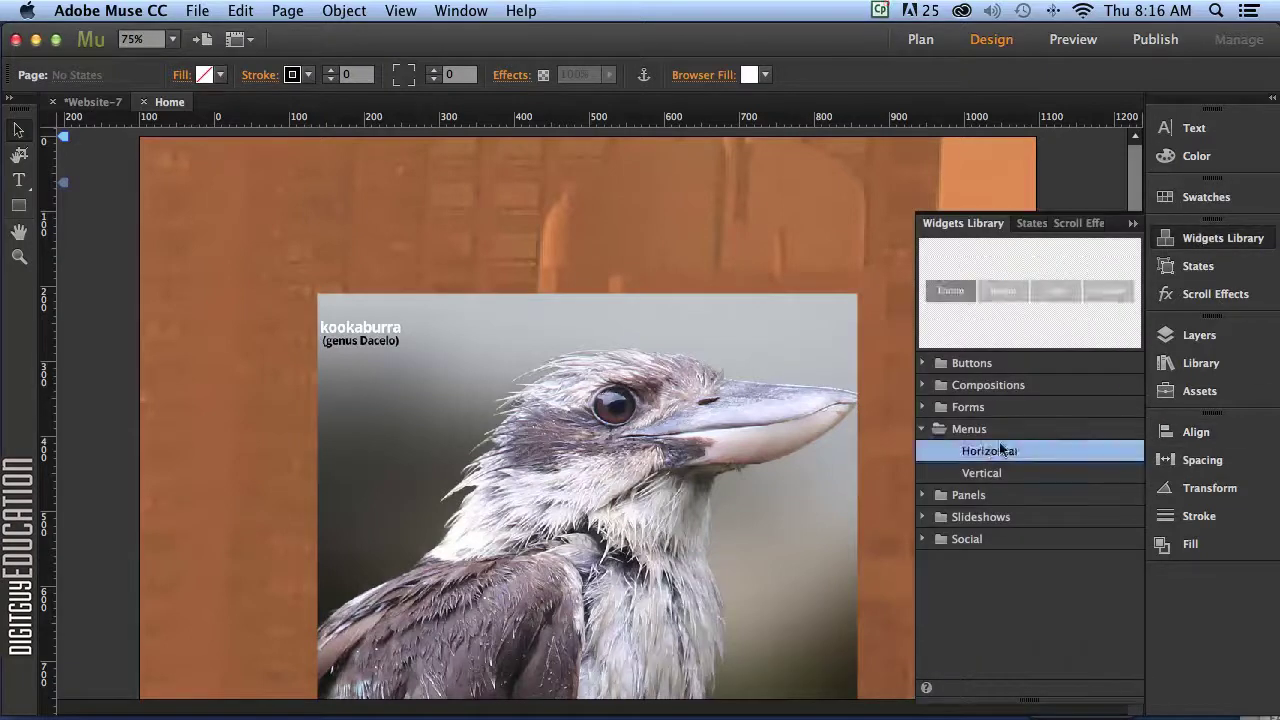
pyautogui.moveTo(993, 453); pyautogui.dragTo(311, 198)
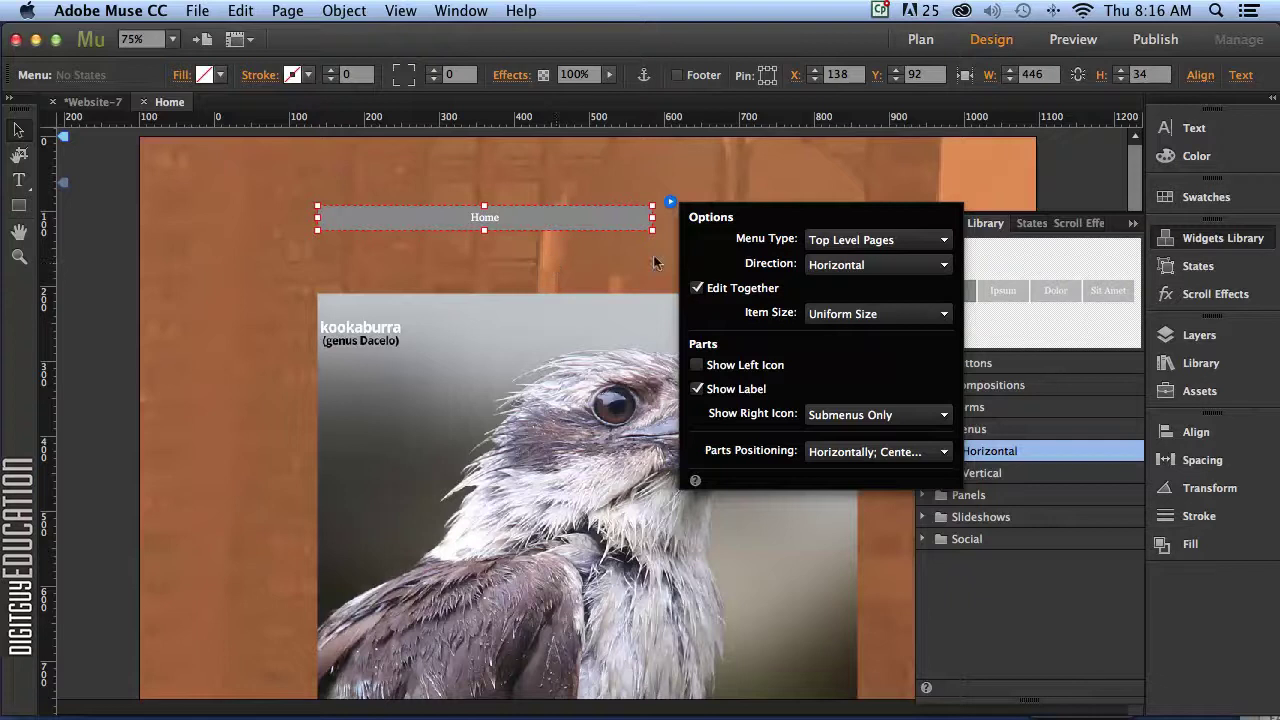
# Set the menu's Menu Type to Manual in its Options
pyautogui.click(872, 238)
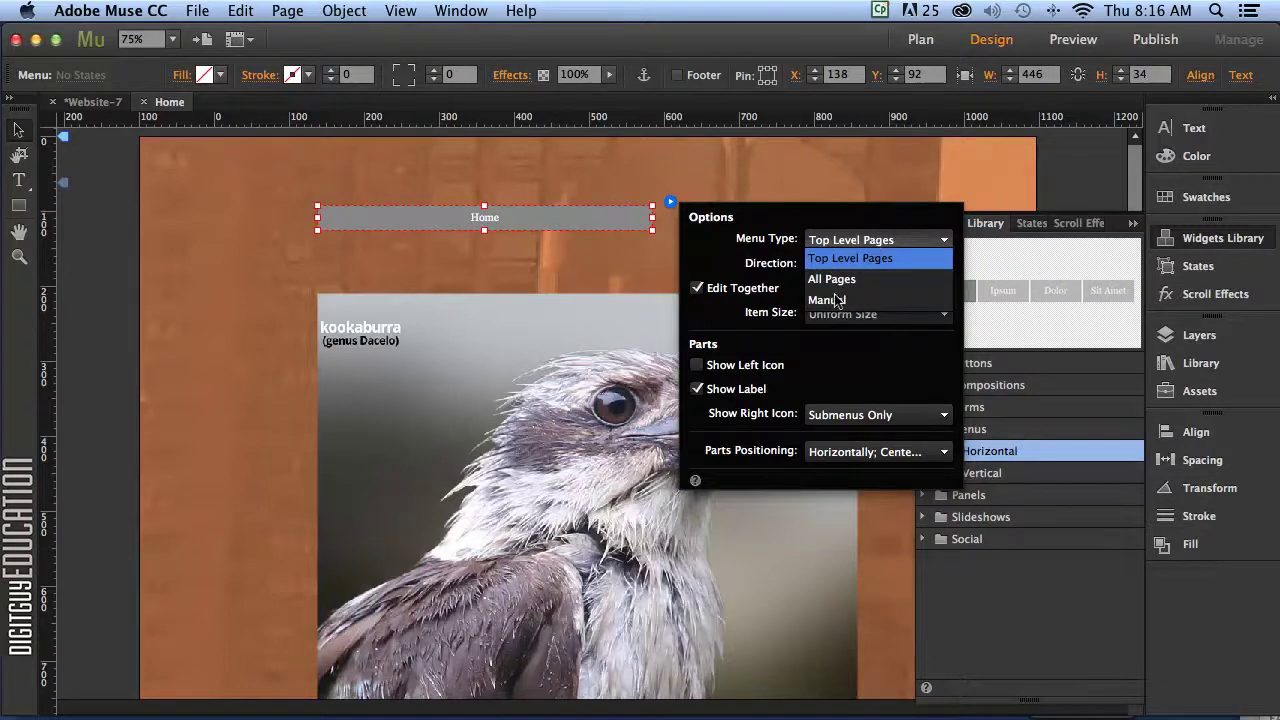
pyautogui.click(832, 301)
pyautogui.click(838, 242)
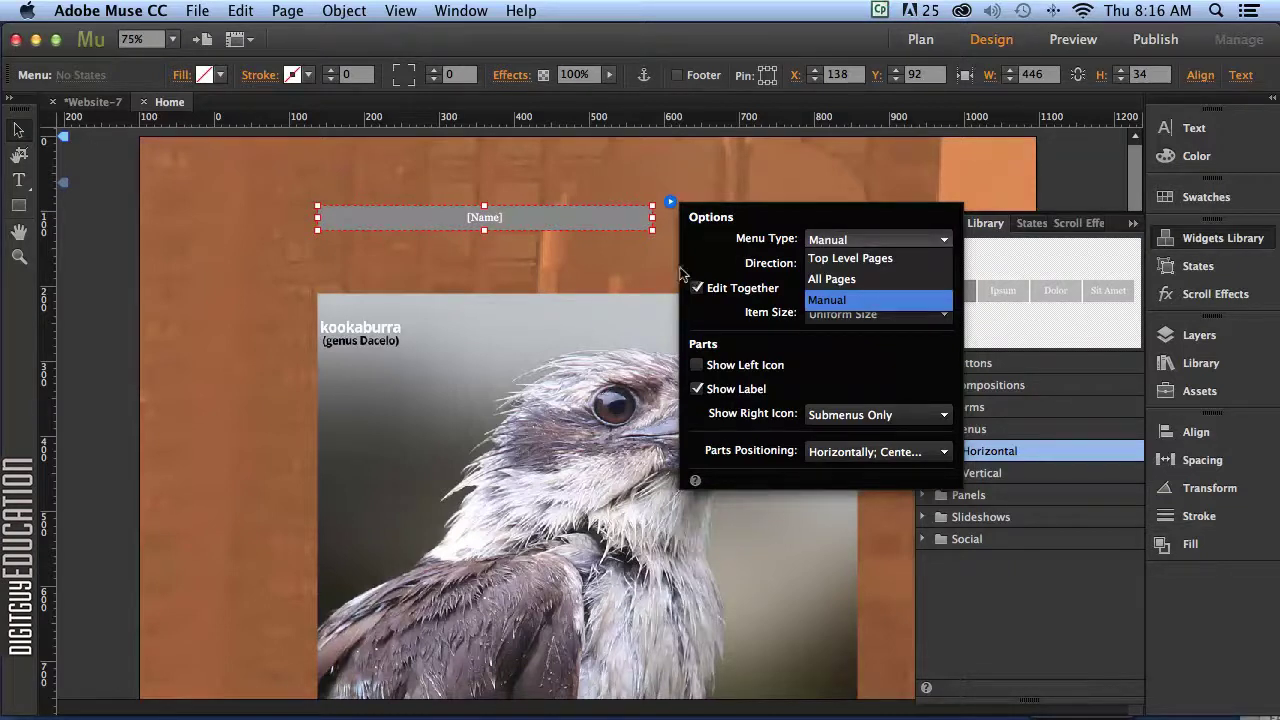
pyautogui.click(639, 262)
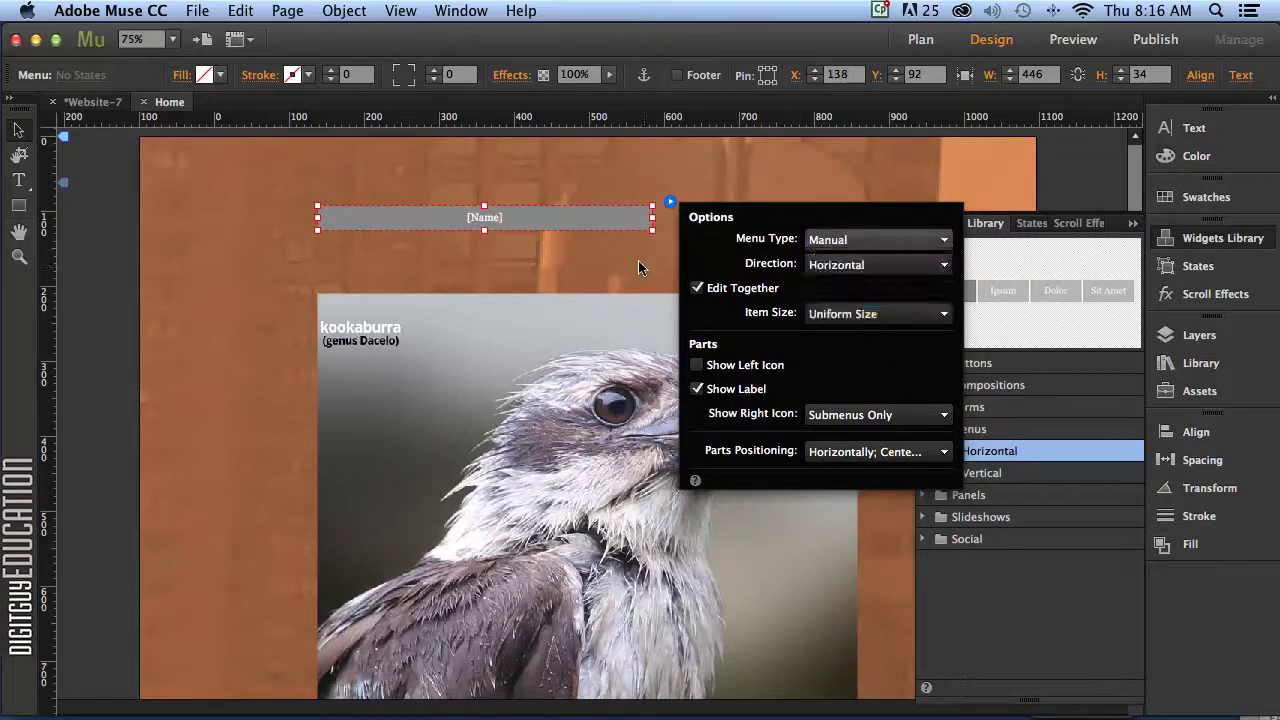
pyautogui.click(697, 288)
# Select the single [Name] item and add items until the menu has six
pyautogui.click(547, 224)
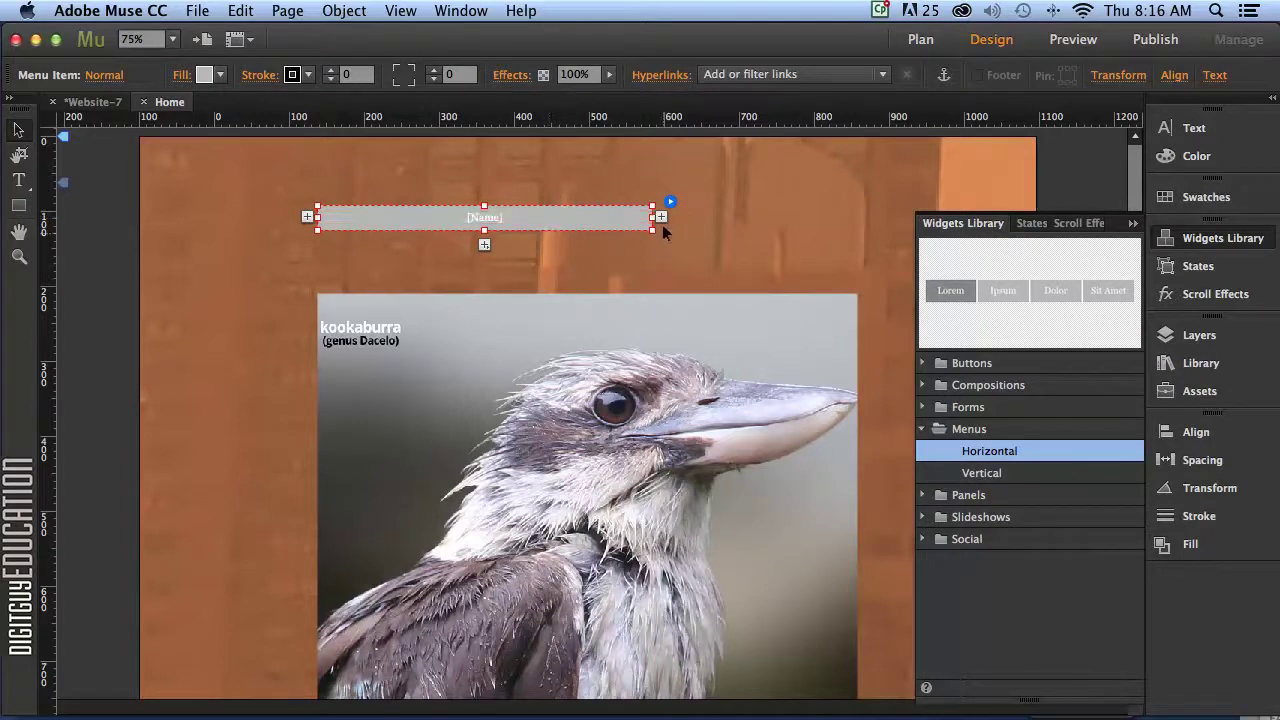
pyautogui.click(597, 242)
pyautogui.click(585, 218)
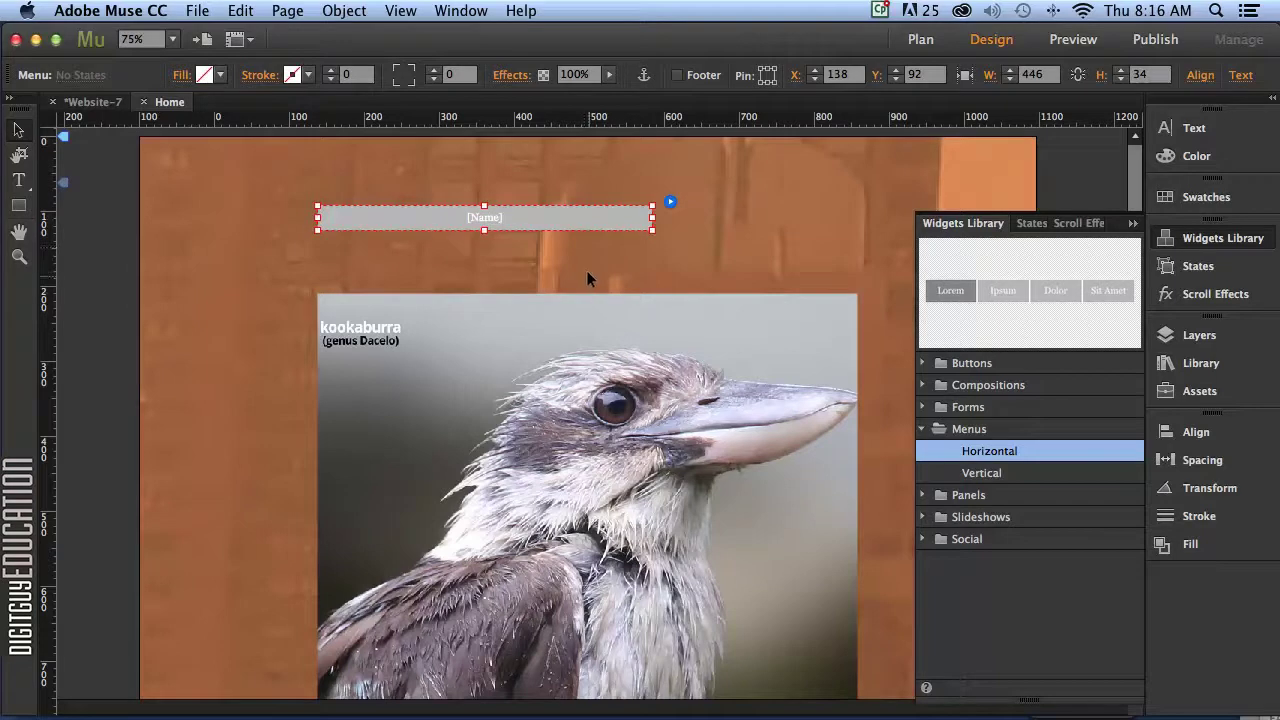
pyautogui.click(582, 220)
pyautogui.click(659, 217)
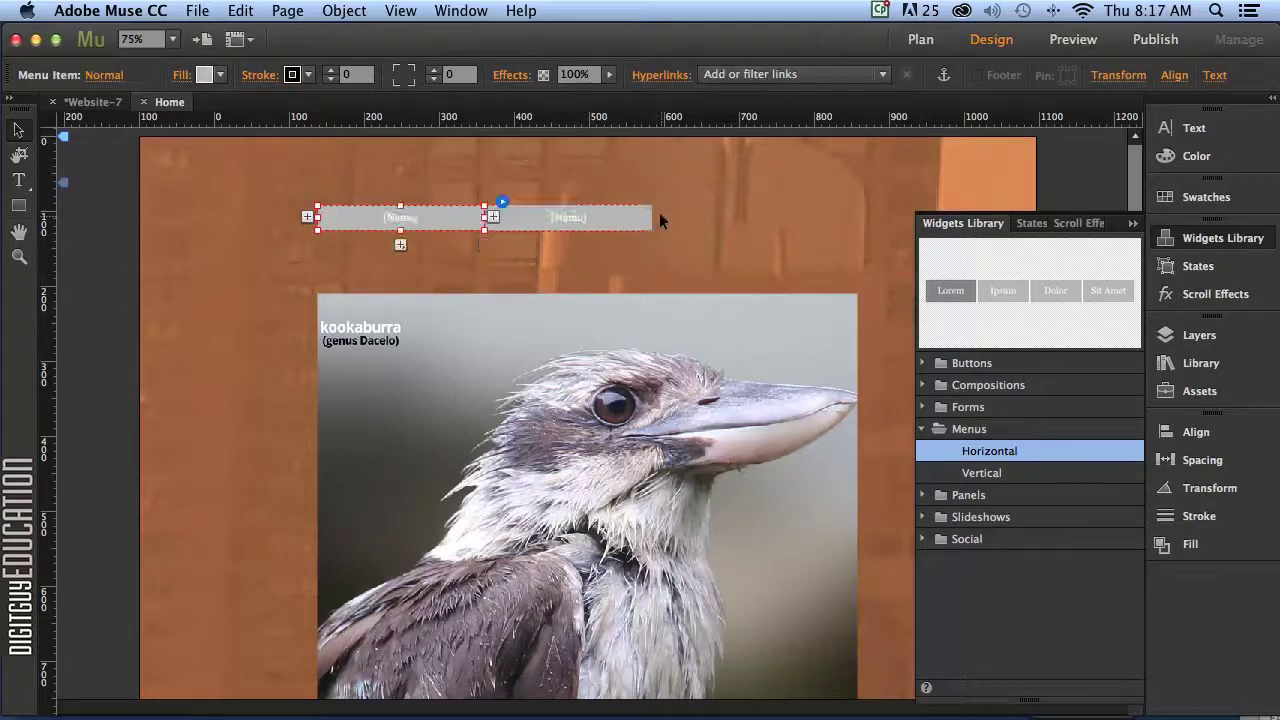
pyautogui.click(491, 217)
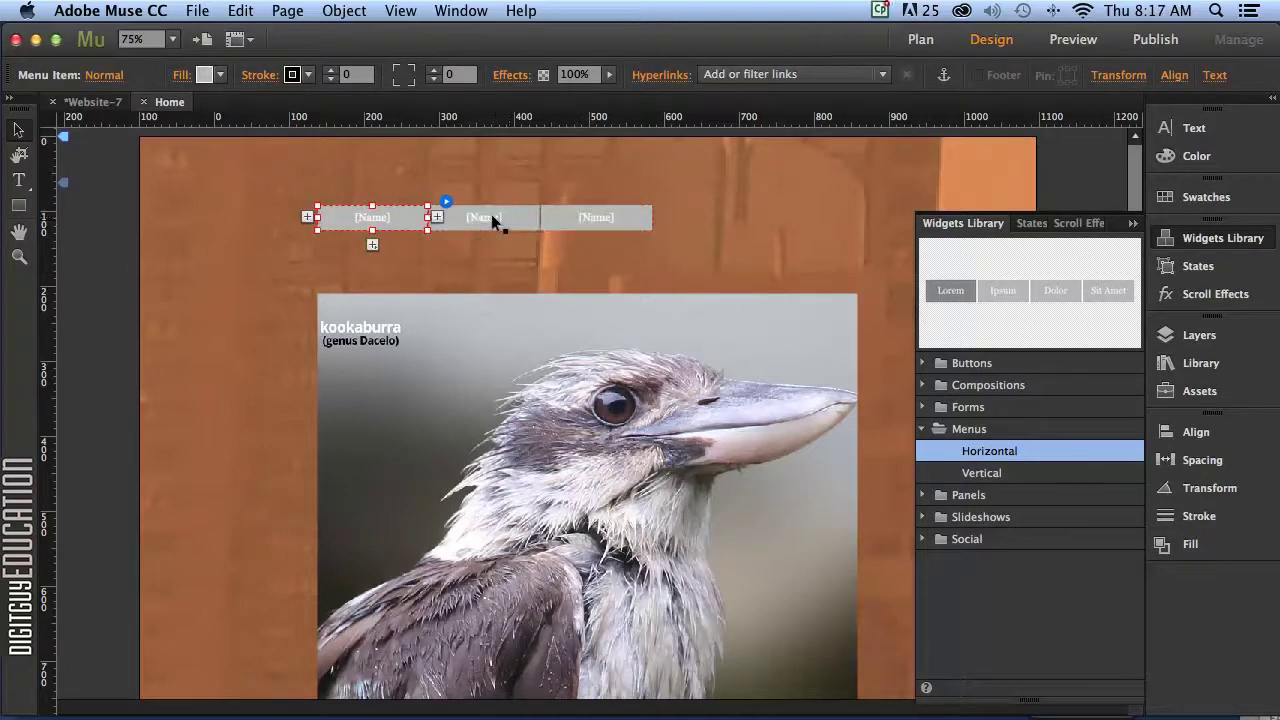
pyautogui.click(437, 217)
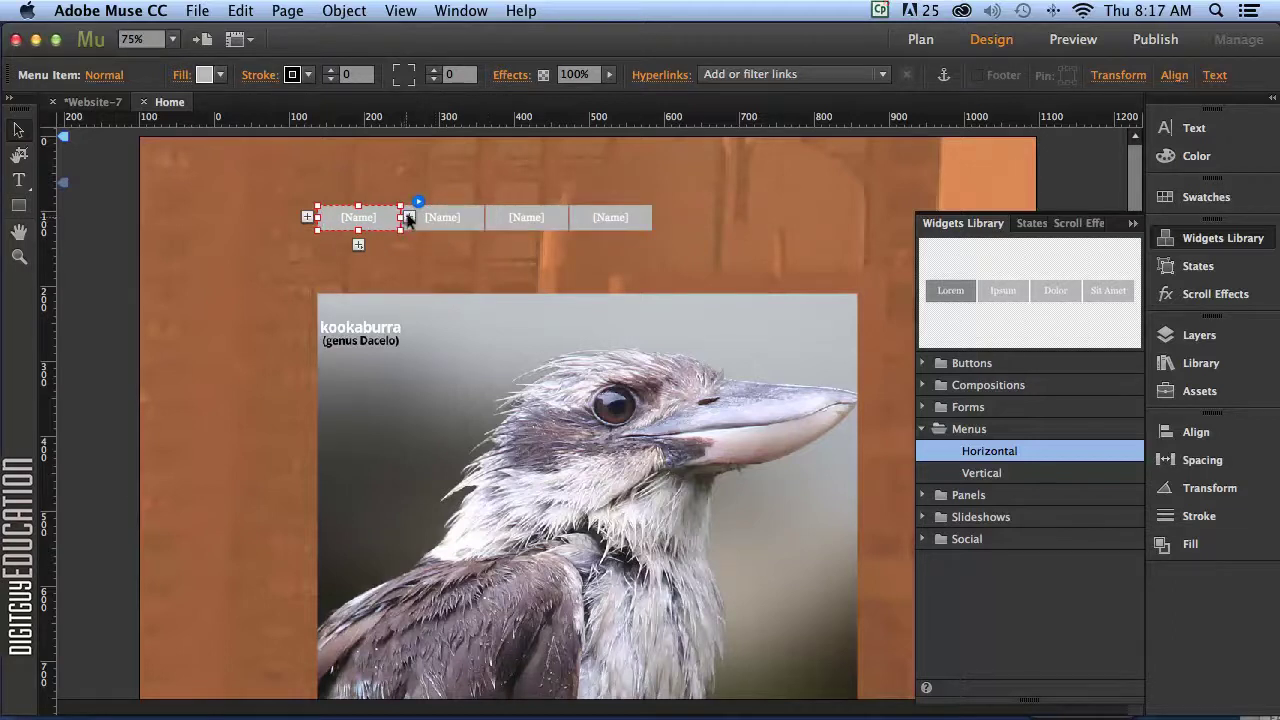
pyautogui.click(408, 217)
pyautogui.click(392, 217)
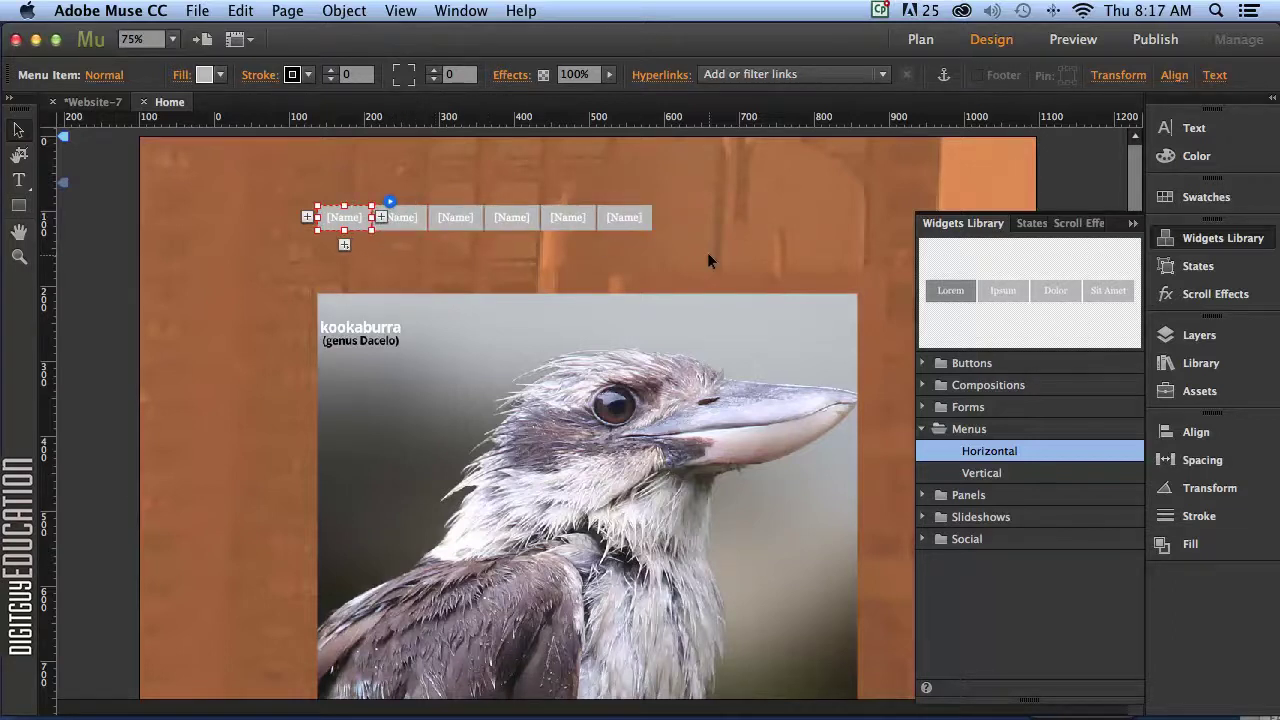
# Stretch the whole menu to W 720 px and adjust its left edge to span the kookaburra photo
pyautogui.click(510, 261)
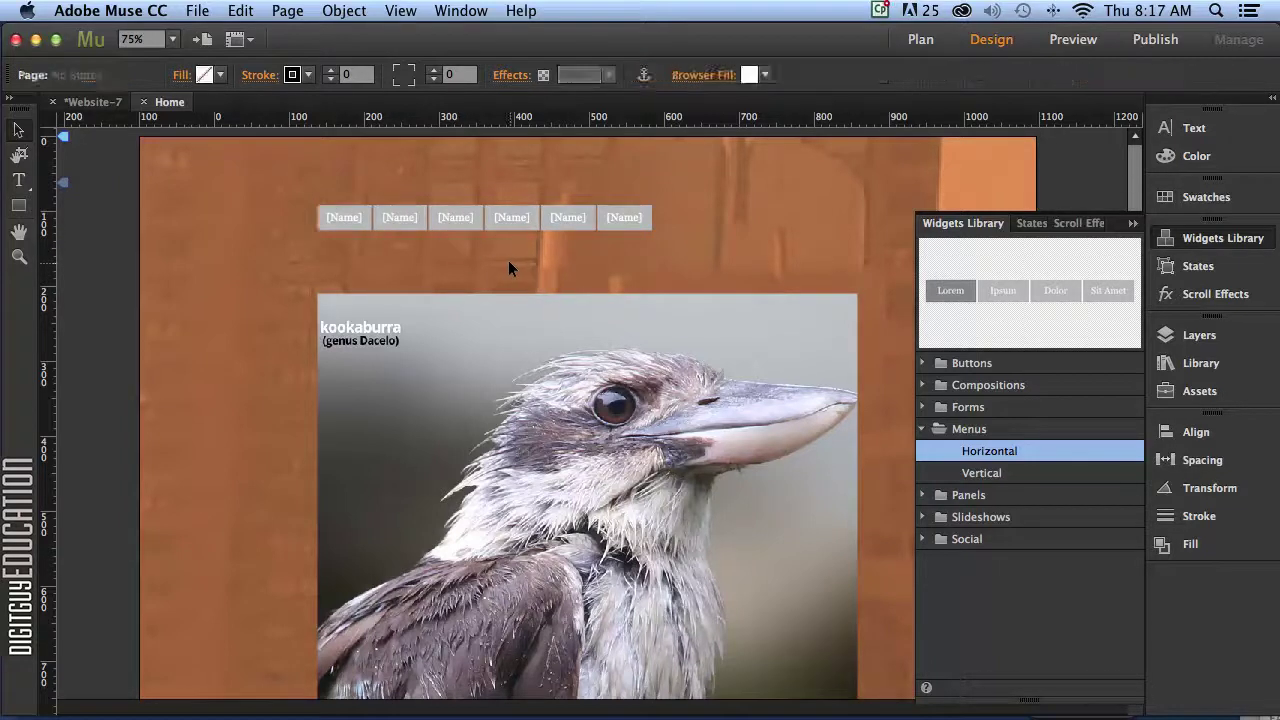
pyautogui.click(448, 216)
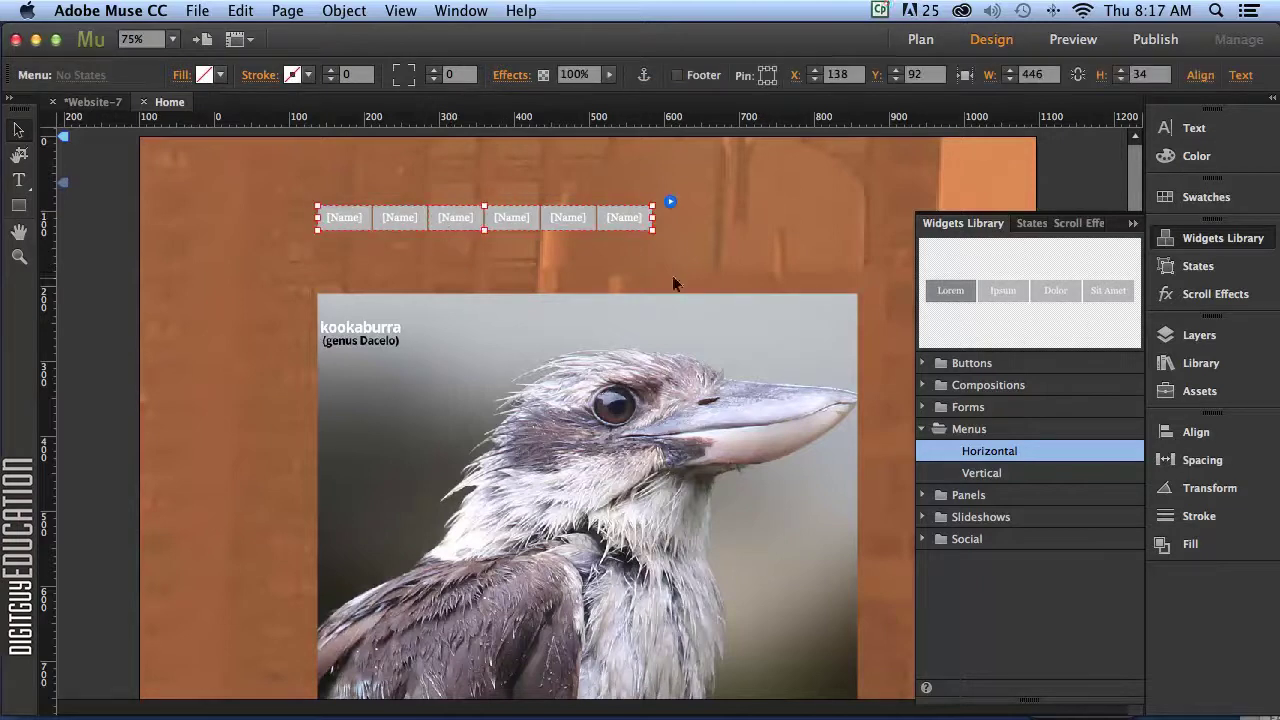
pyautogui.moveTo(643, 210); pyautogui.dragTo(848, 216)
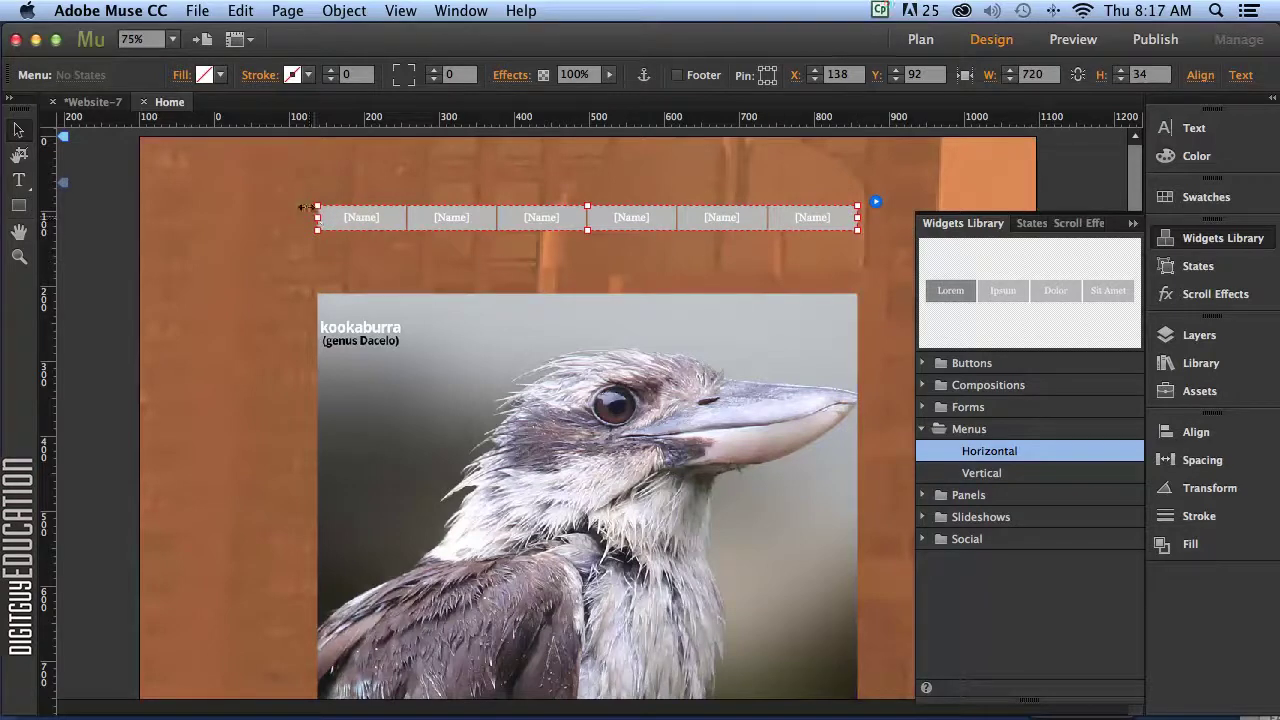
pyautogui.moveTo(305, 207); pyautogui.dragTo(317, 207)
# Give the six grey menu buttons rounded corners with an 11 px corner radius
pyautogui.press('super+equal')
pyautogui.press('super+equal')
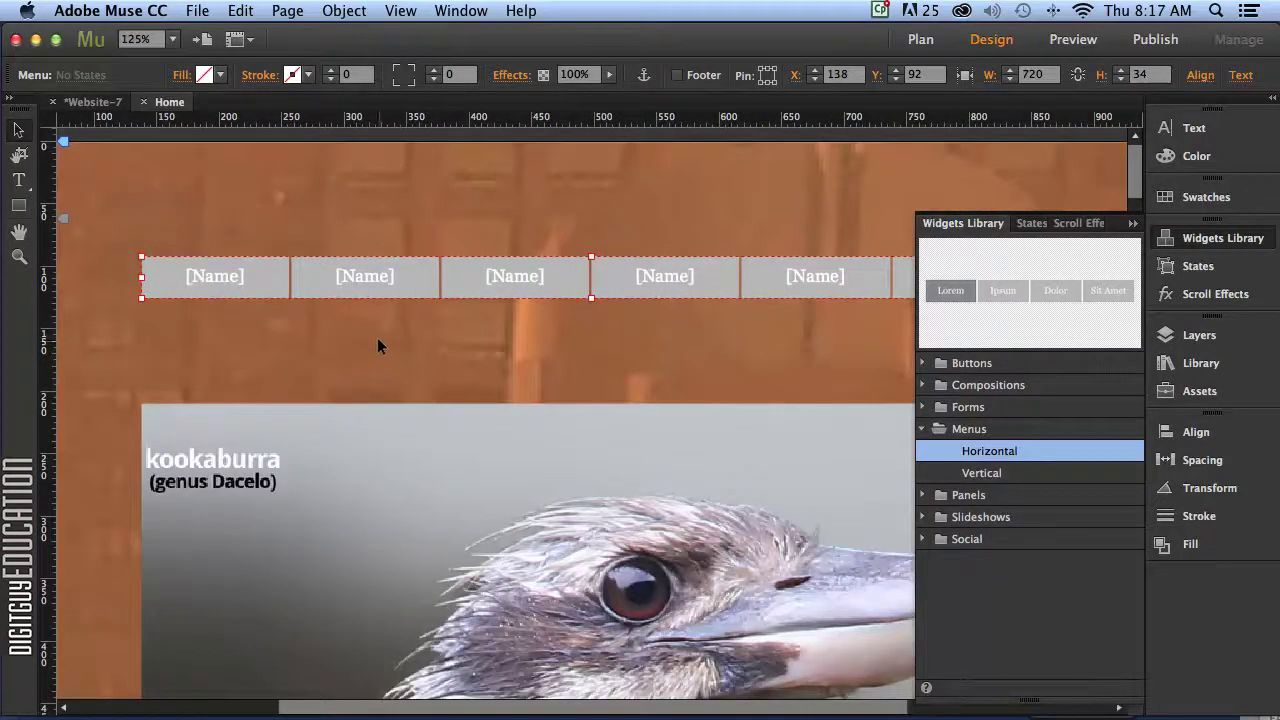
pyautogui.moveTo(343, 343); pyautogui.dragTo(570, 341)
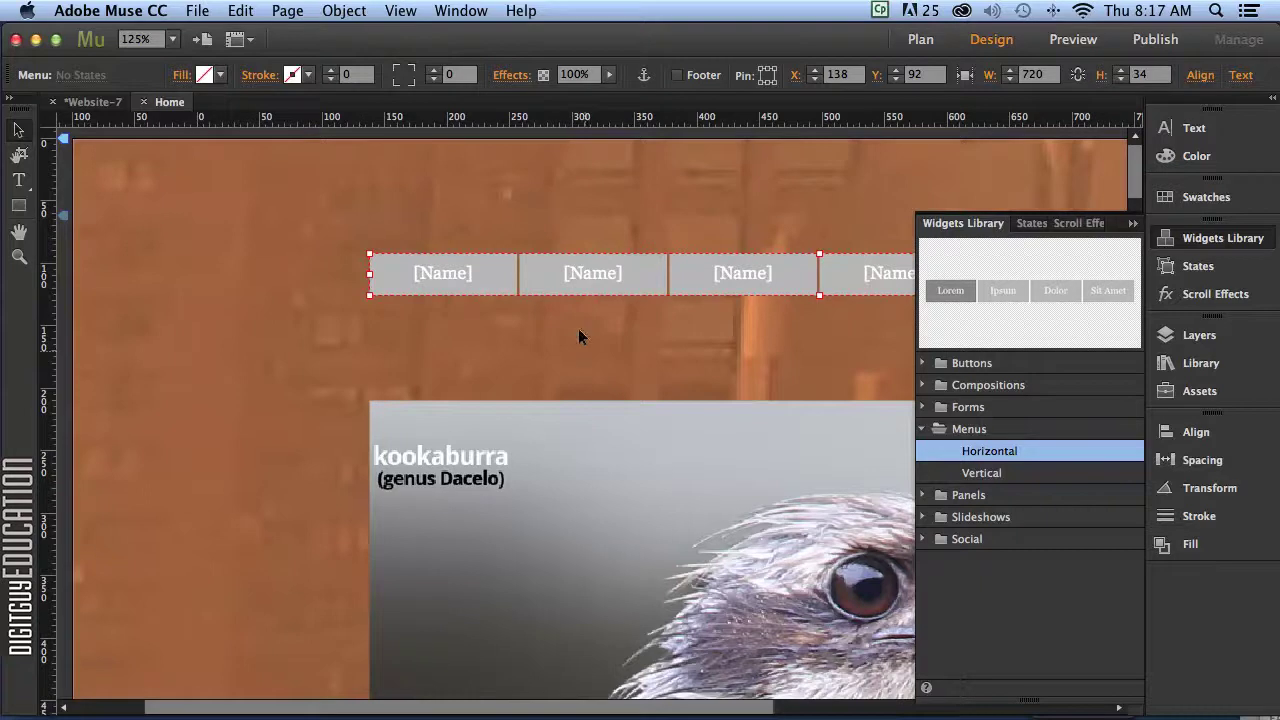
pyautogui.click(1133, 223)
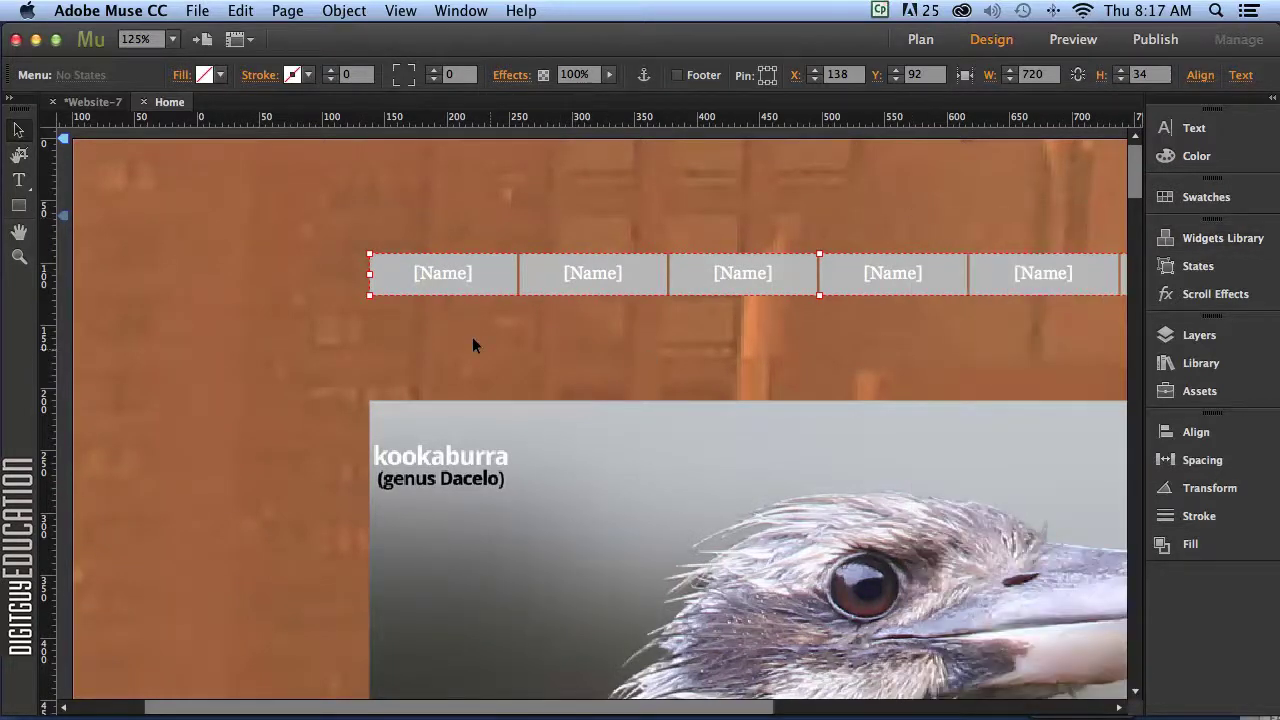
pyautogui.click(500, 322)
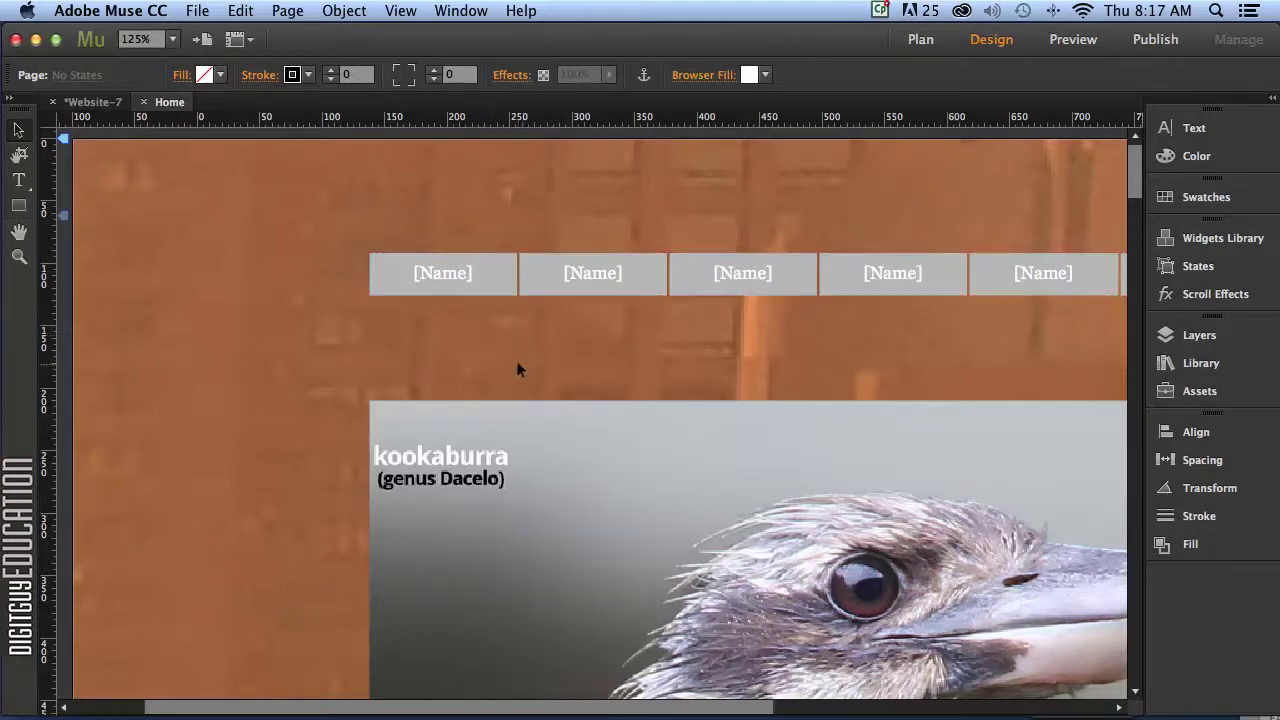
pyautogui.click(496, 276)
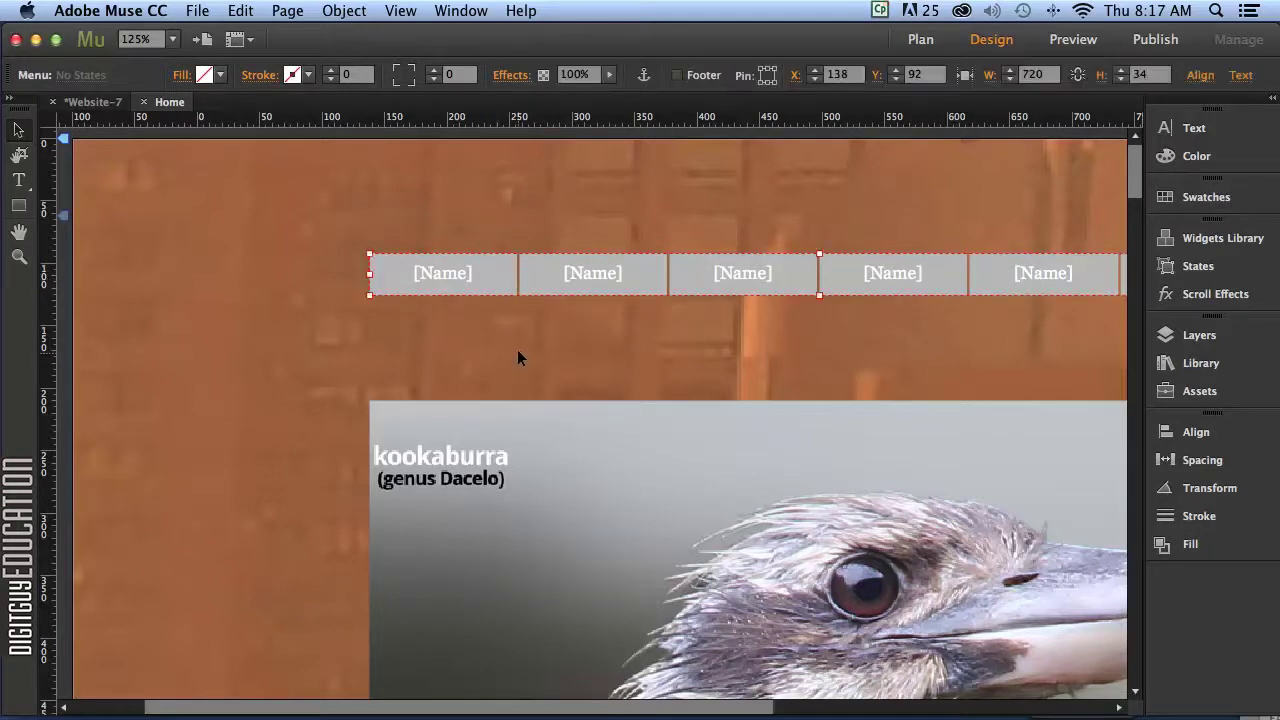
pyautogui.click(500, 278)
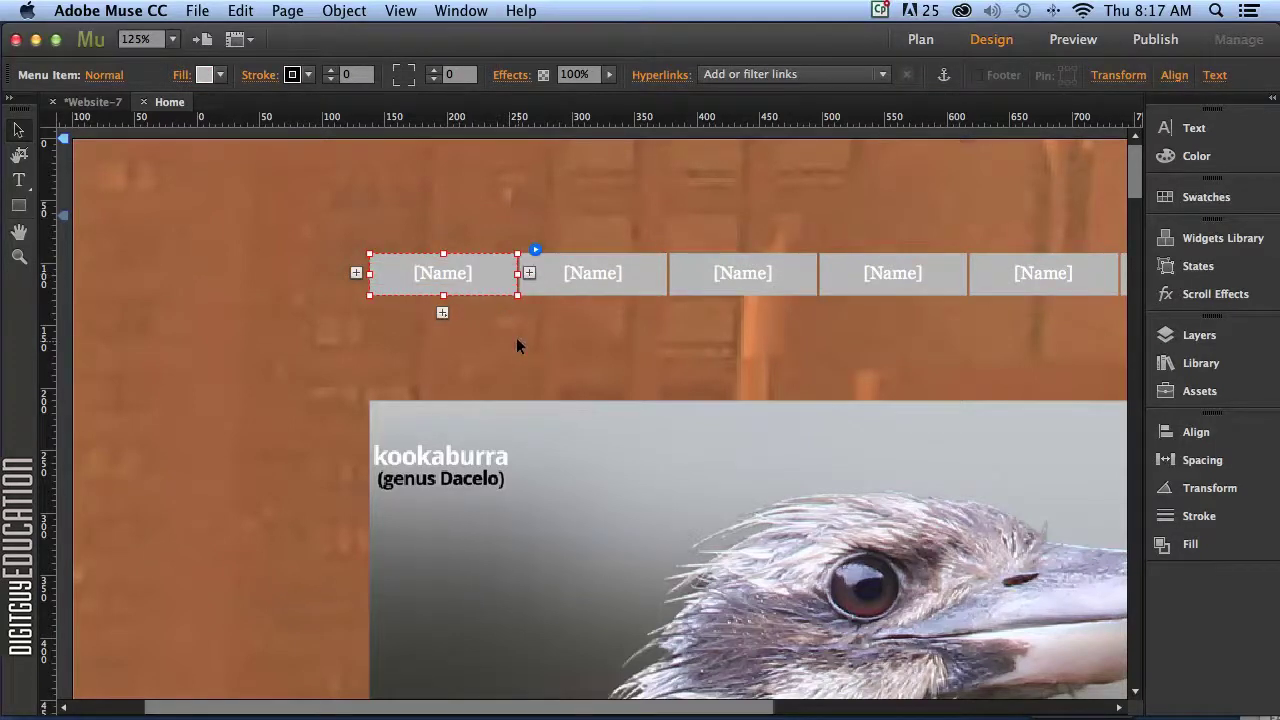
pyautogui.click(431, 68)
pyautogui.click(430, 70)
pyautogui.click(431, 70)
pyautogui.click(431, 70)
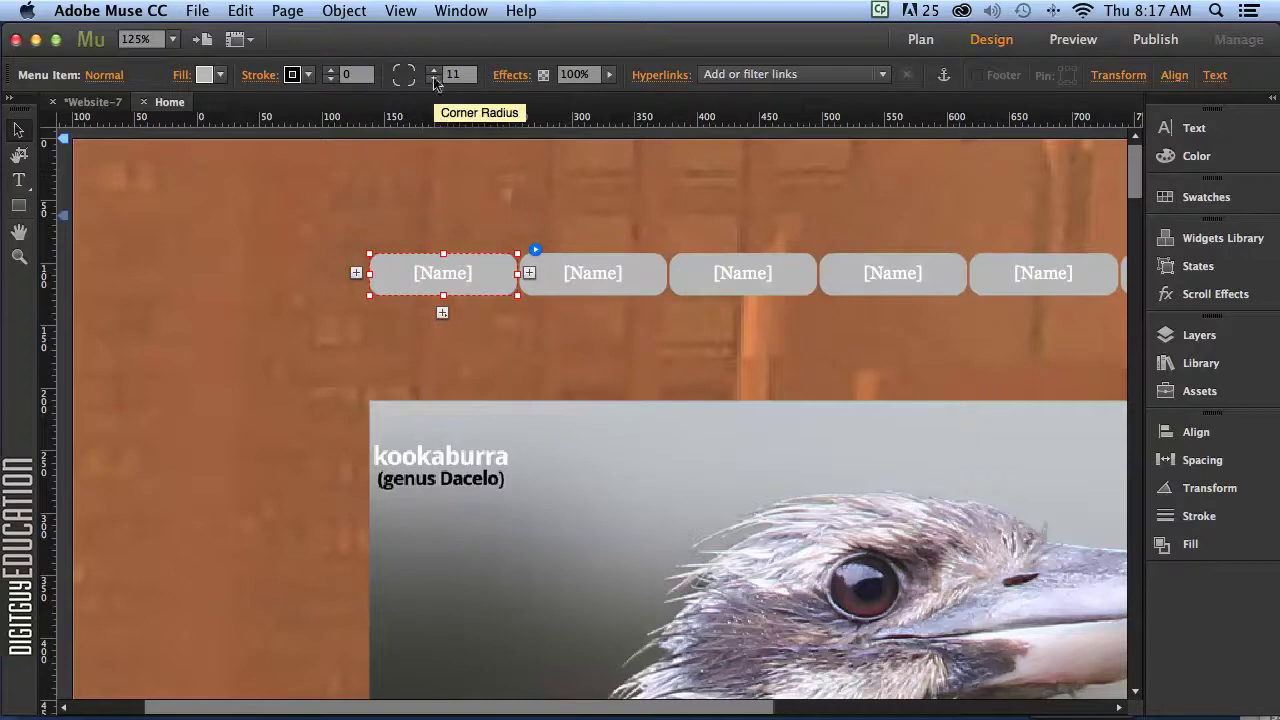
pyautogui.click(467, 360)
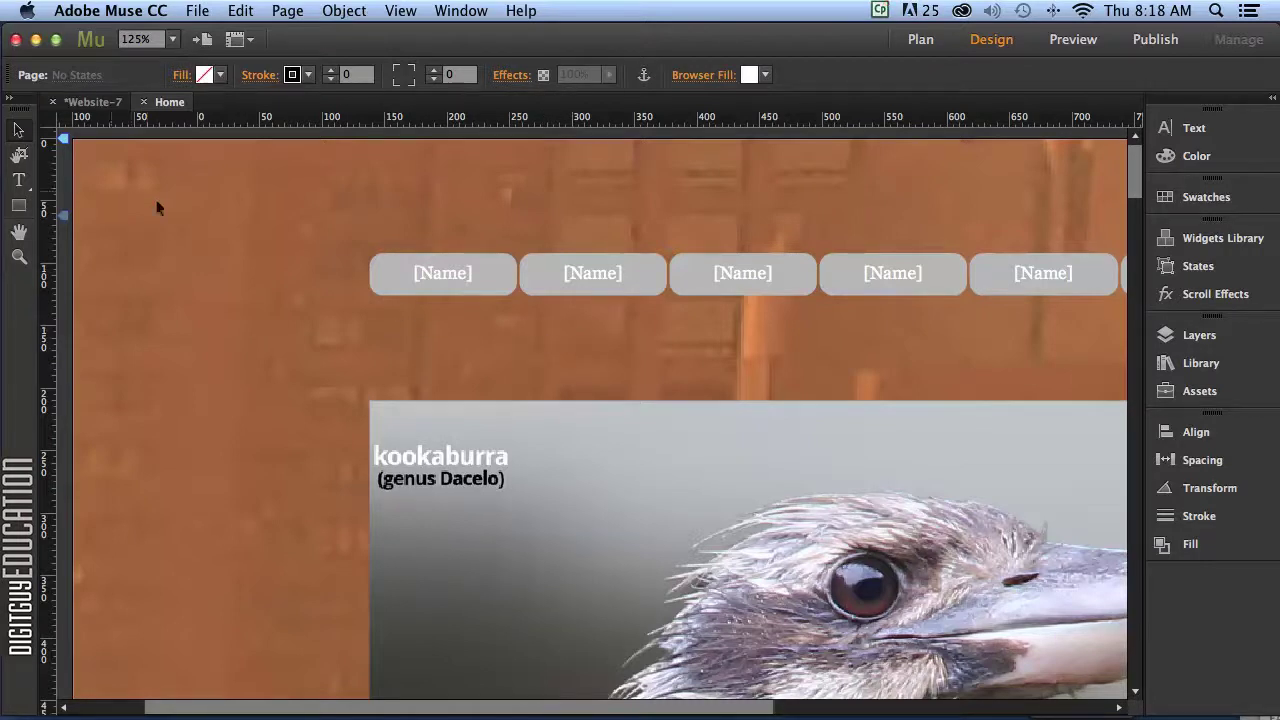
# Replace the first button's [Name] placeholder with SLIDE 1 and select it for reuse
pyautogui.click(395, 268)
pyautogui.click(435, 273)
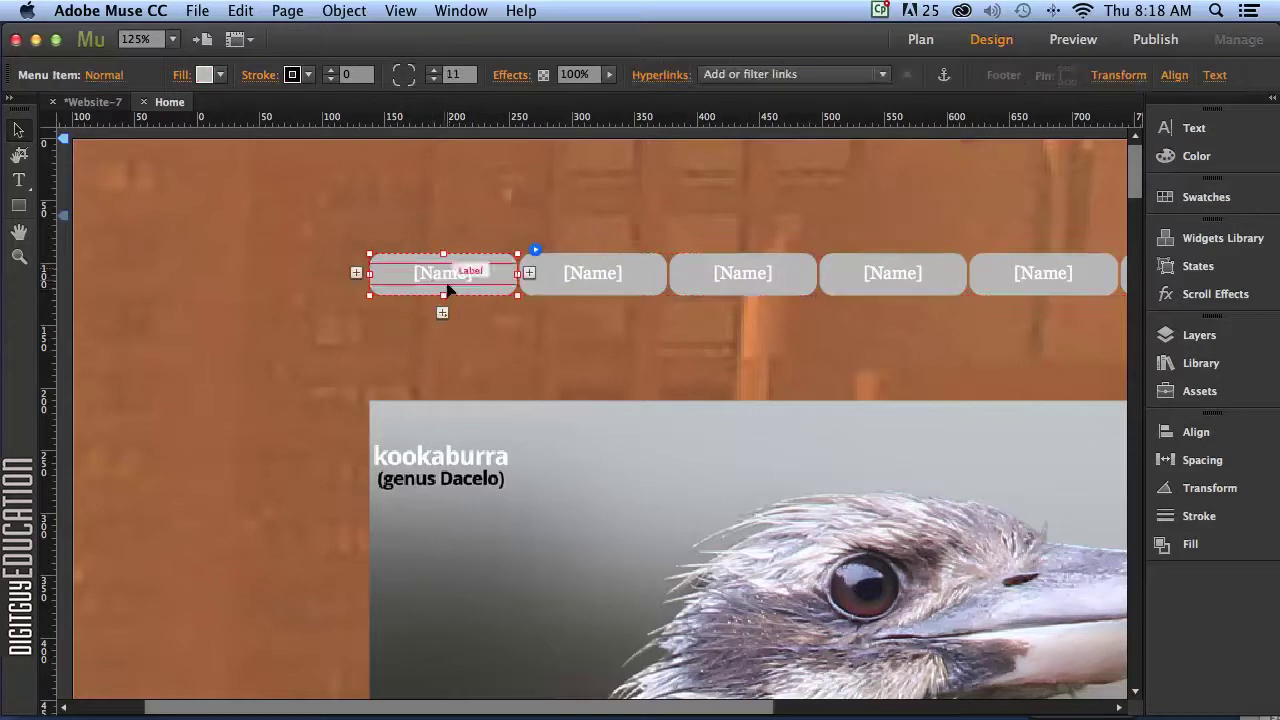
pyautogui.click(443, 282)
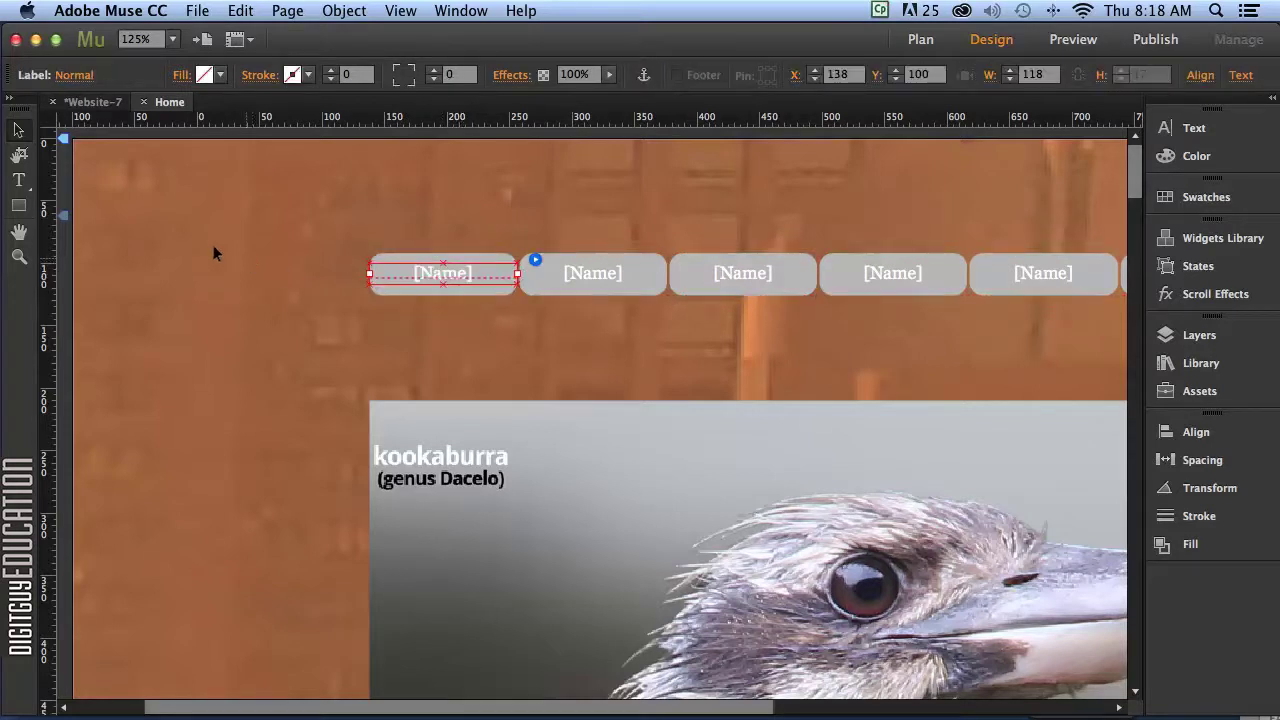
pyautogui.click(18, 179)
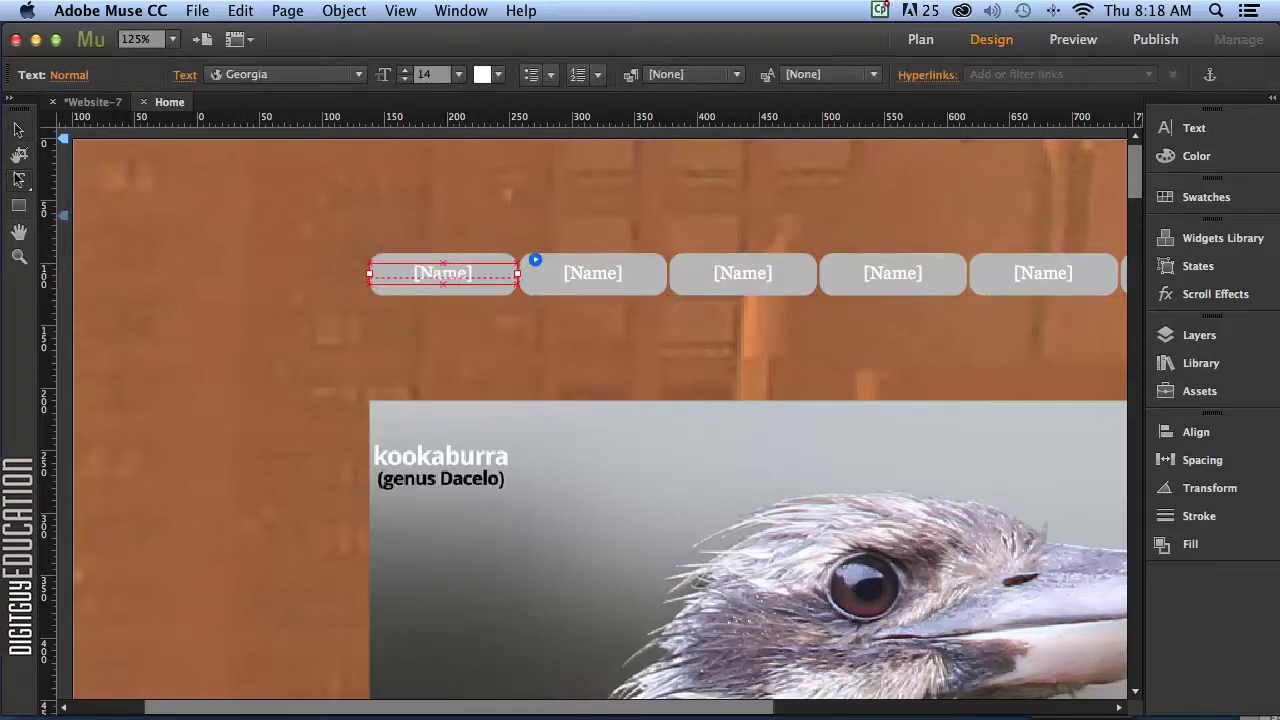
pyautogui.click(437, 266)
pyautogui.doubleClick(437, 266)
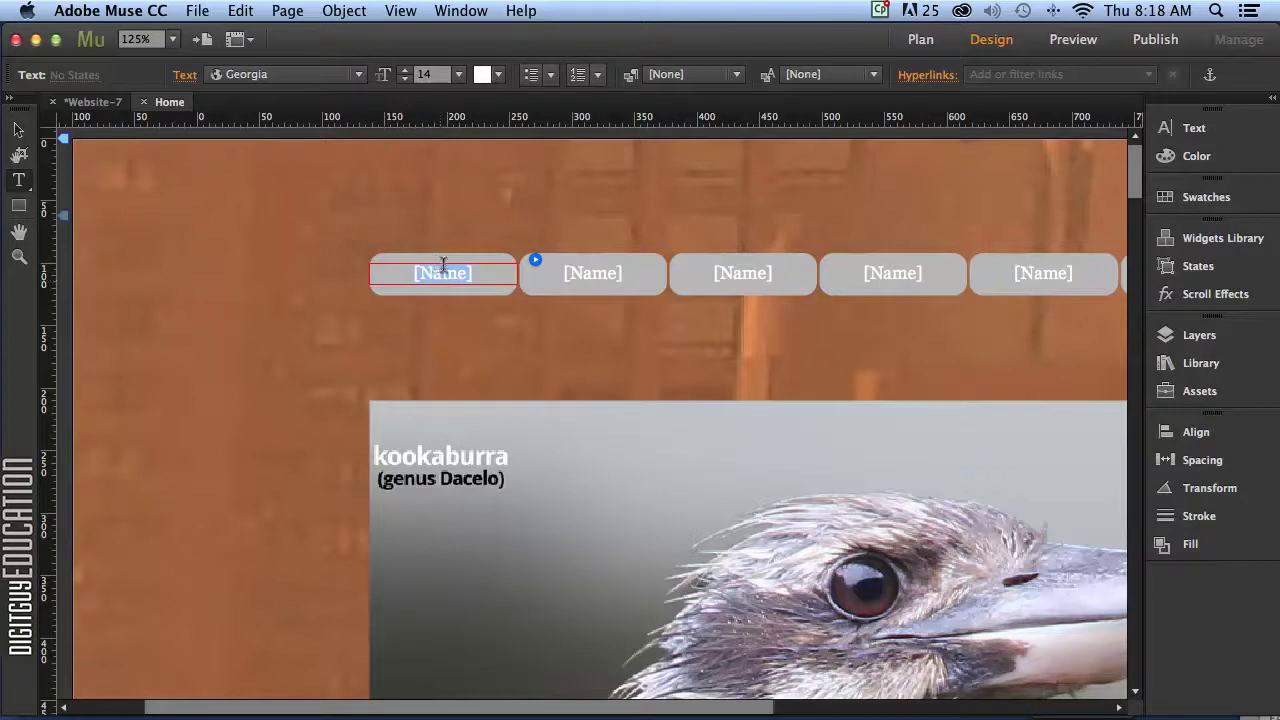
pyautogui.write('SLIDE 1')
pyautogui.tripleClick(443, 265)
pyautogui.press('cmd+c')
# Relabel the second and third buttons SLIDE 2 and SLIDE 3
pyautogui.click(589, 263)
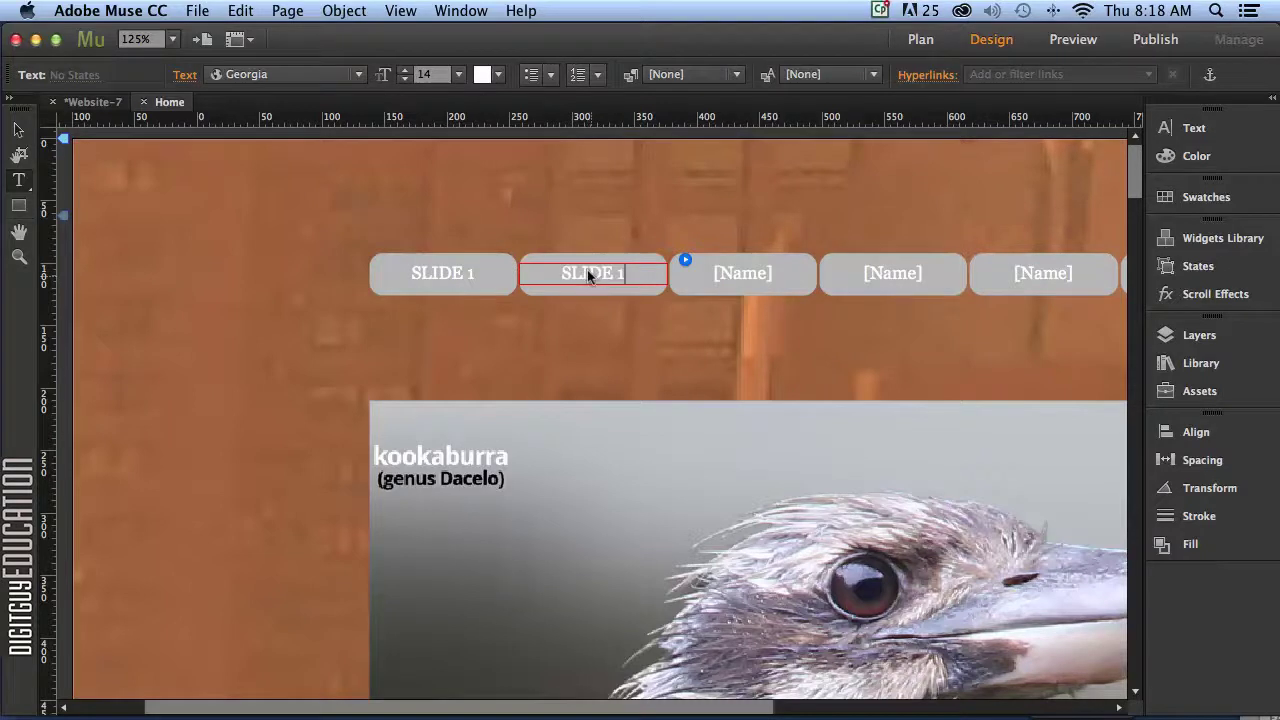
pyautogui.press('BackSpace')
pyautogui.write('2')
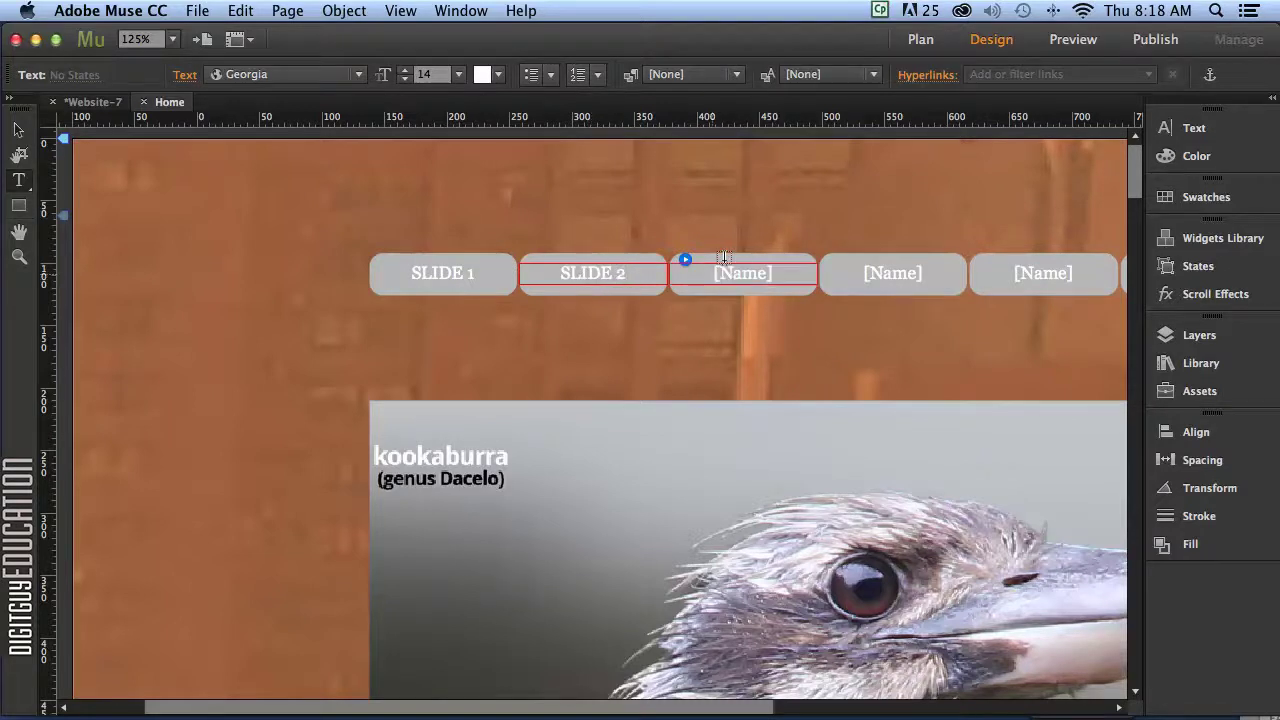
pyautogui.tripleClick(740, 263)
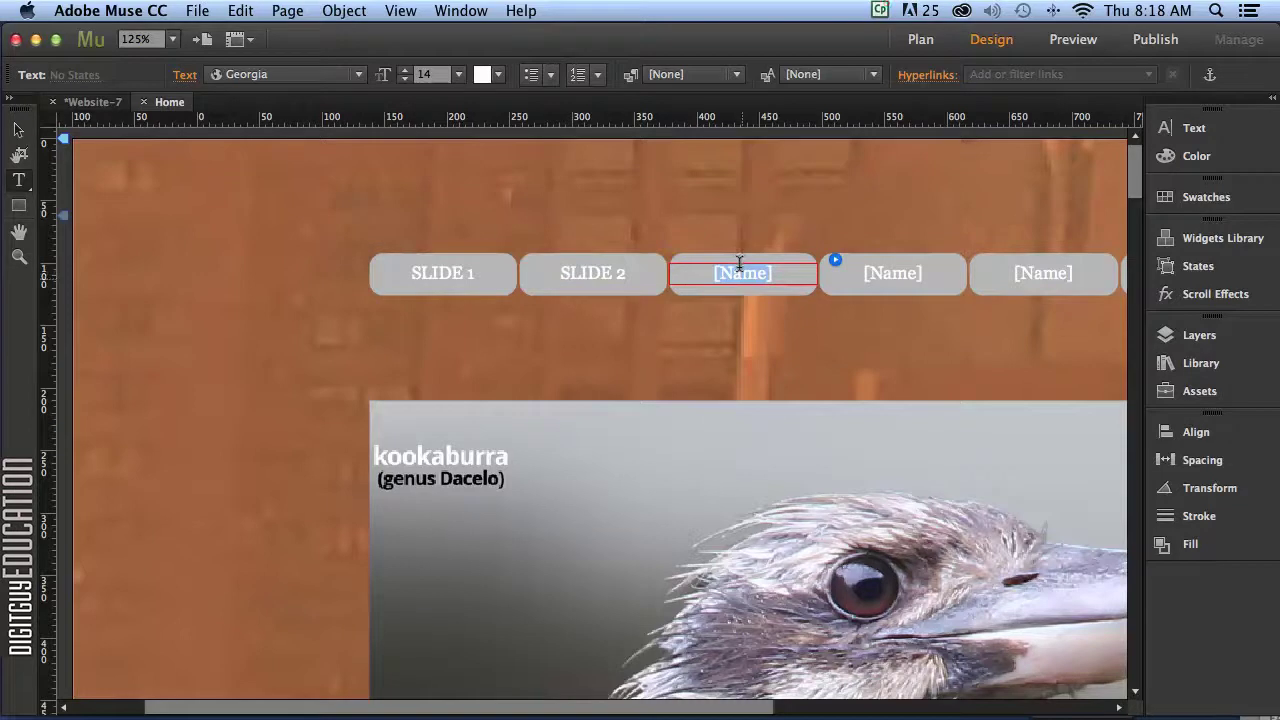
pyautogui.press('cmd+v')
pyautogui.press('BackSpace')
pyautogui.write('3')
# Relabel the fourth and fifth buttons SLIDE 4 and SLIDE 5
pyautogui.click(887, 268)
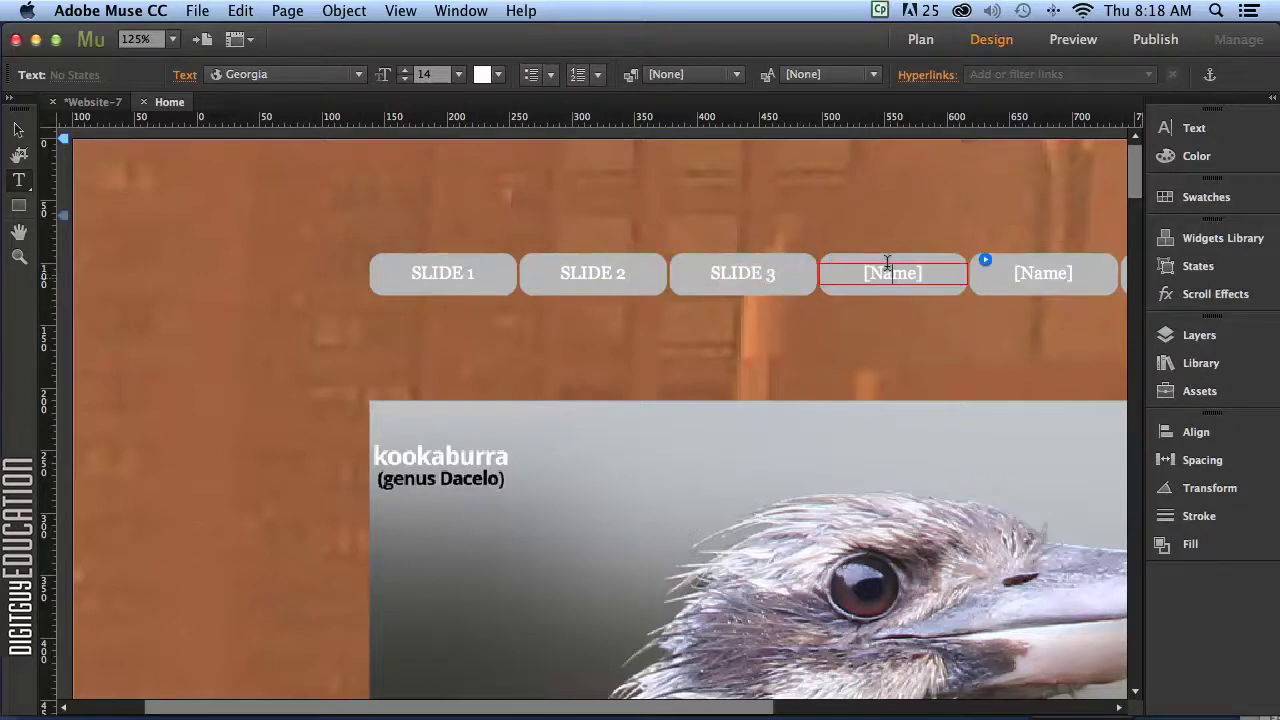
pyautogui.press('cmd+v')
pyautogui.press('BackSpace')
pyautogui.write('4')
pyautogui.click(1040, 272)
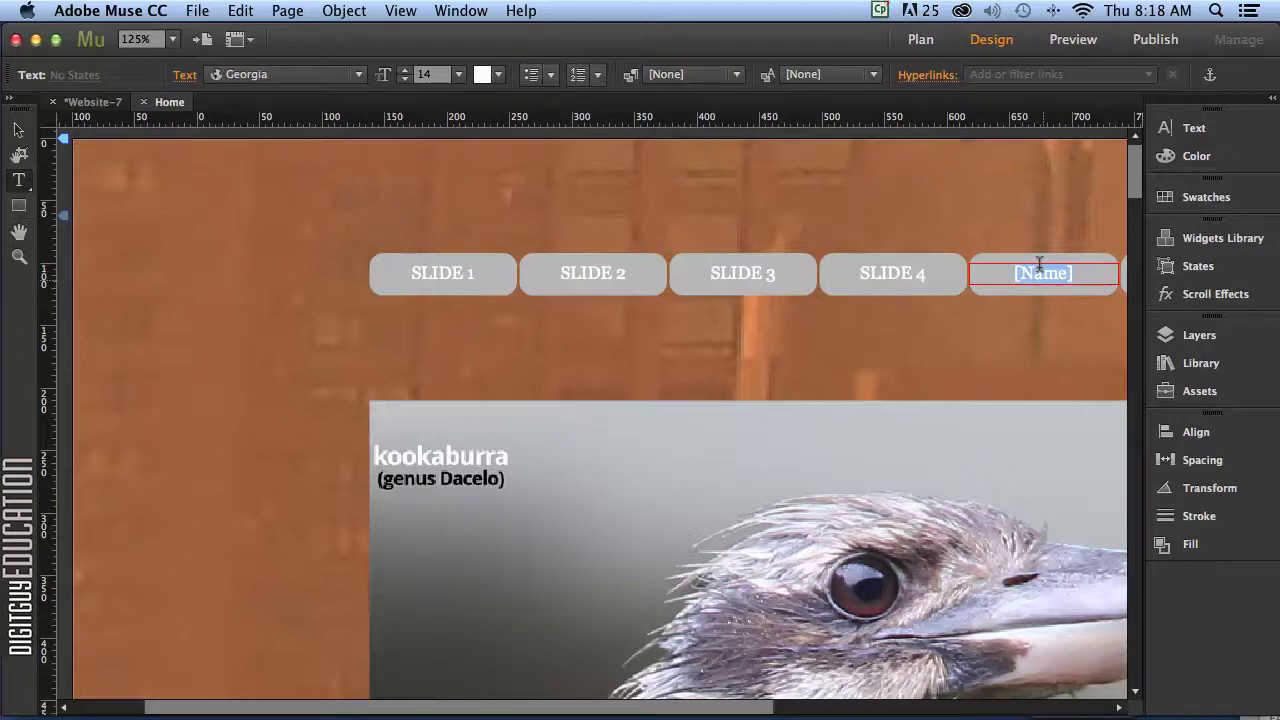
pyautogui.press('cmd+v')
pyautogui.press('BackSpace')
pyautogui.write('5')
# Relabel the sixth button SLIDE 6 and leave text editing
pyautogui.moveTo(748, 706); pyautogui.dragTo(822, 706)
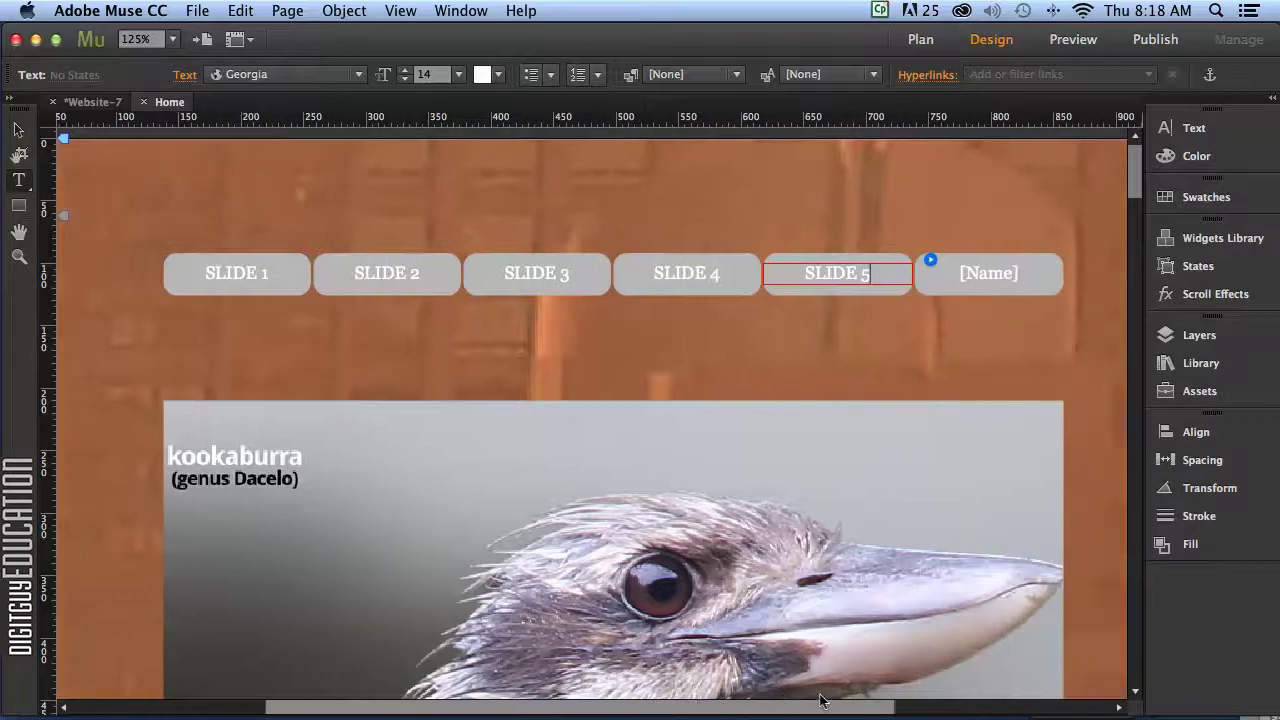
pyautogui.click(996, 272)
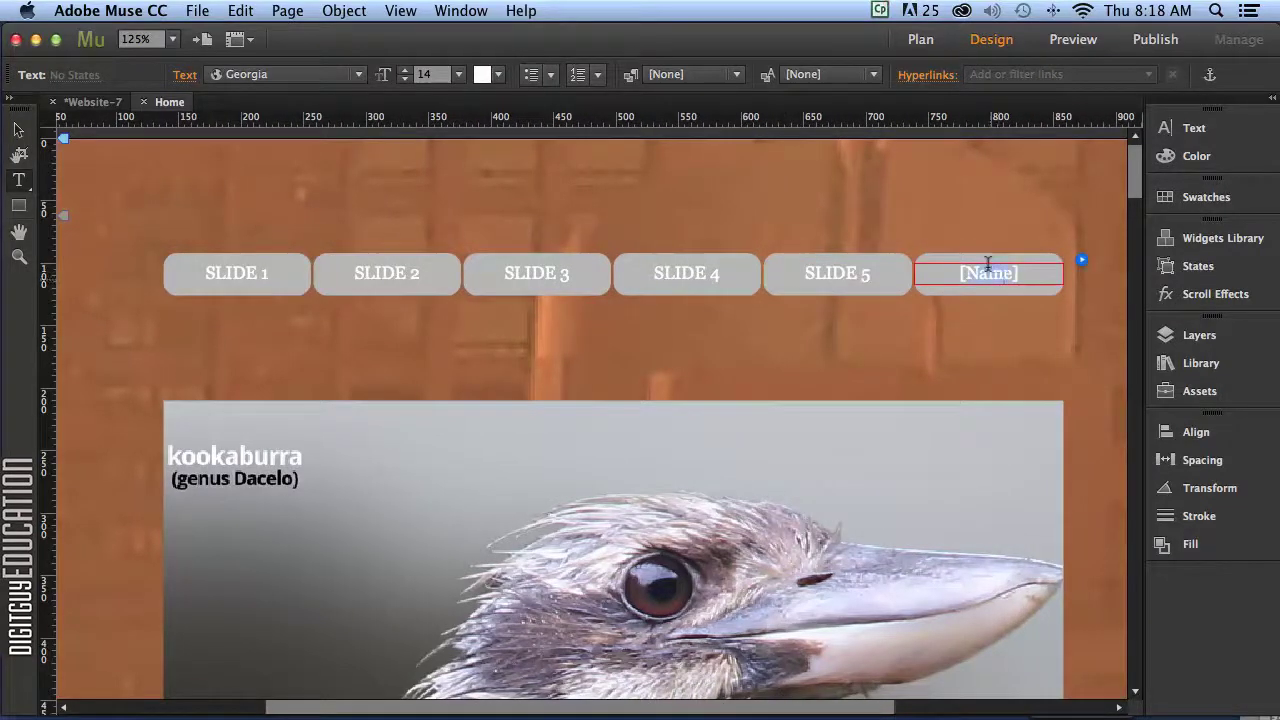
pyautogui.tripleClick(988, 266)
pyautogui.write('SLIDE 1')
pyautogui.press('BackSpace')
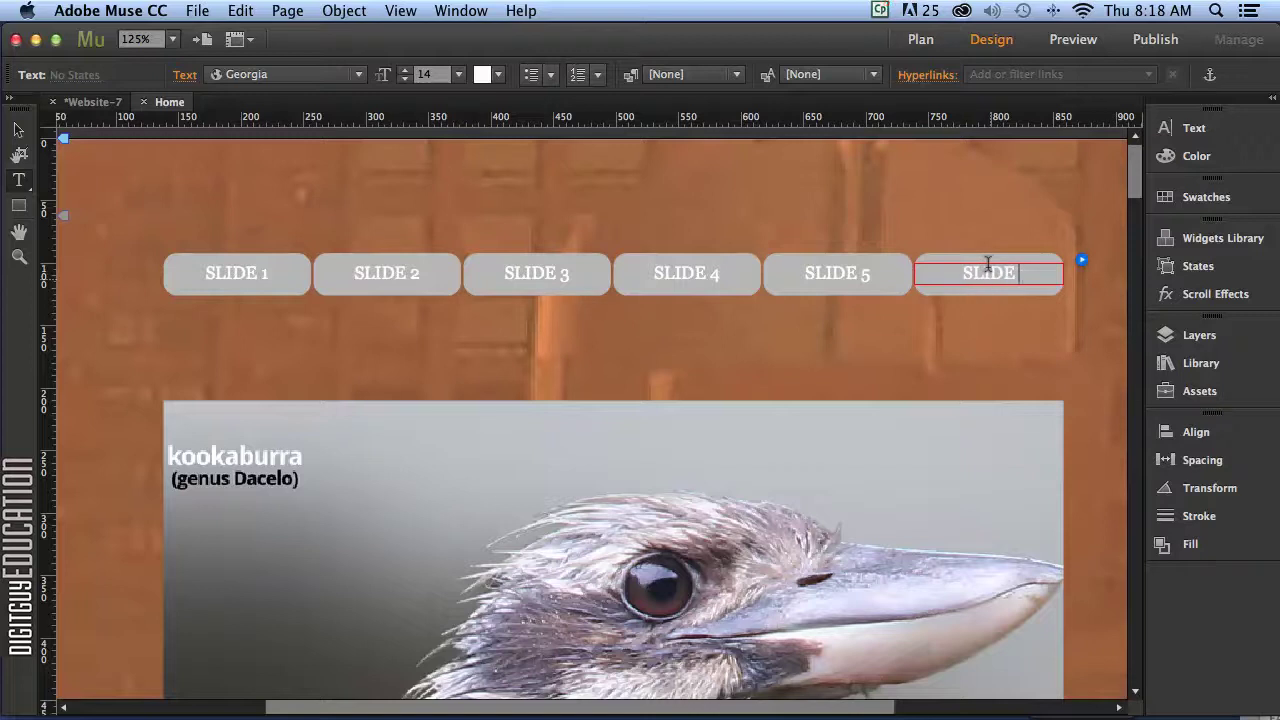
pyautogui.write('6')
pyautogui.click(18, 130)
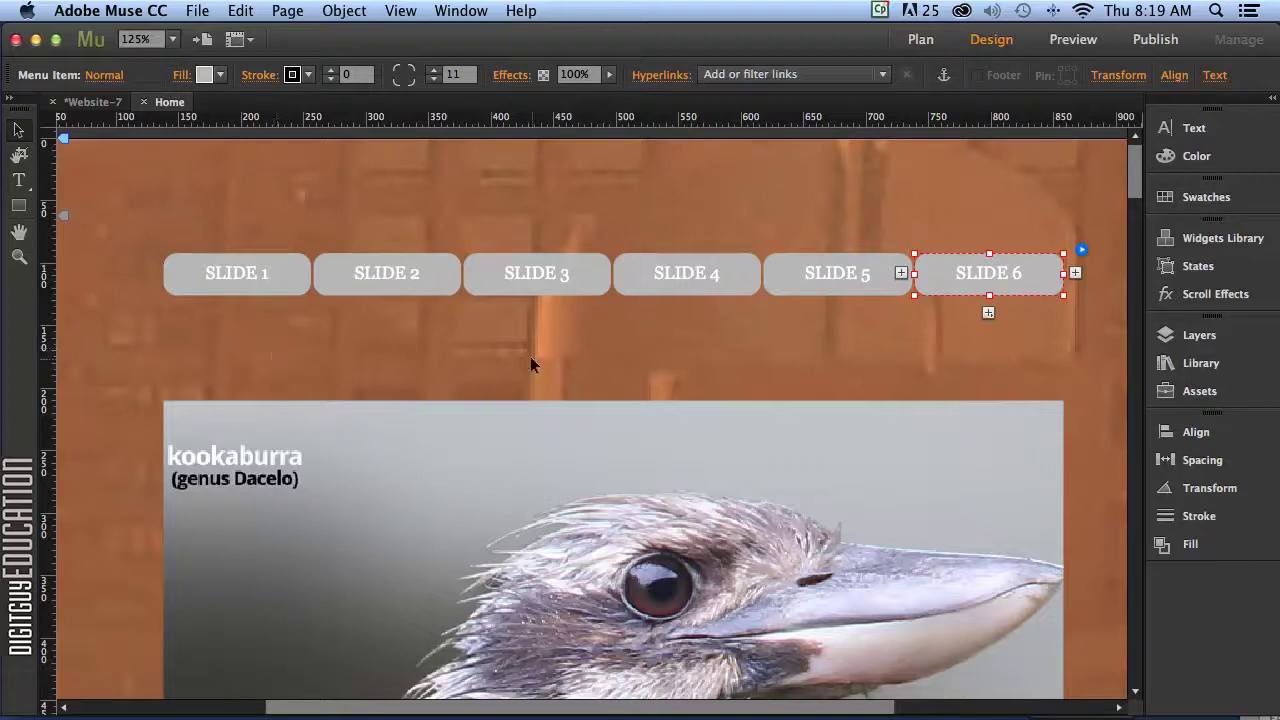
# List SLIDE 1's four button states and show fill colours for its grey C4C4C4 Normal state
pyautogui.click(1197, 266)
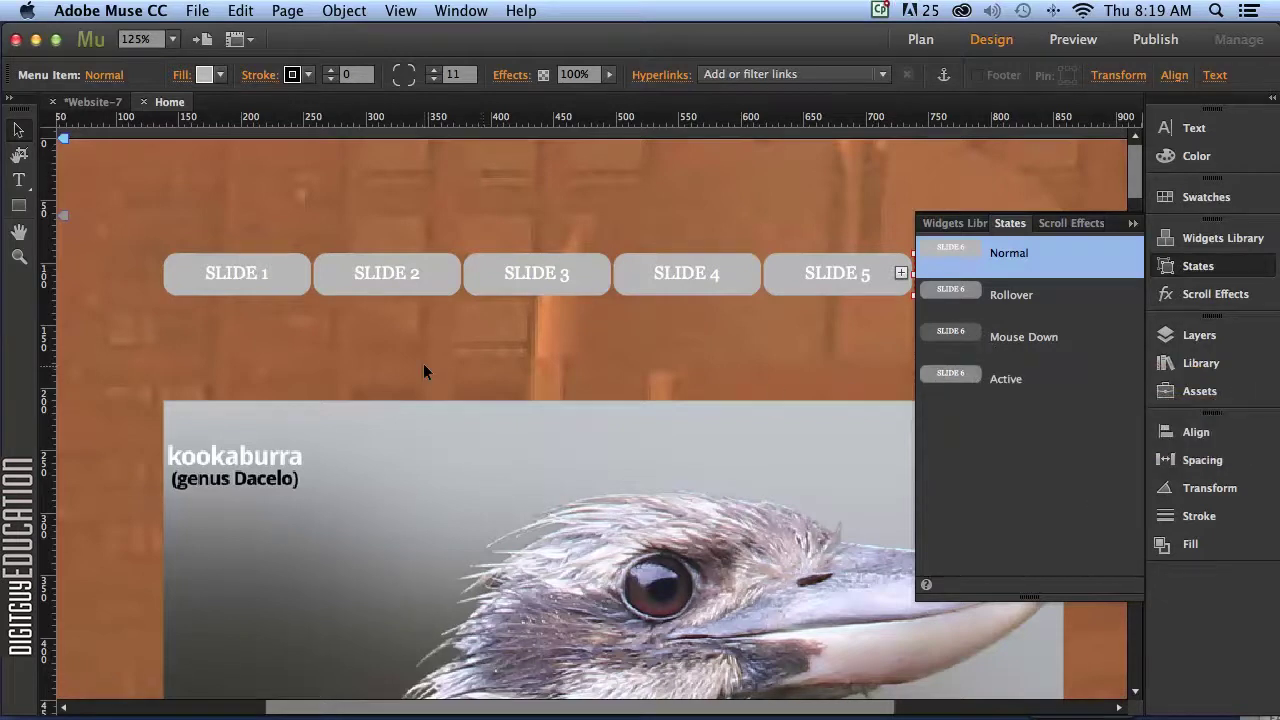
pyautogui.click(285, 284)
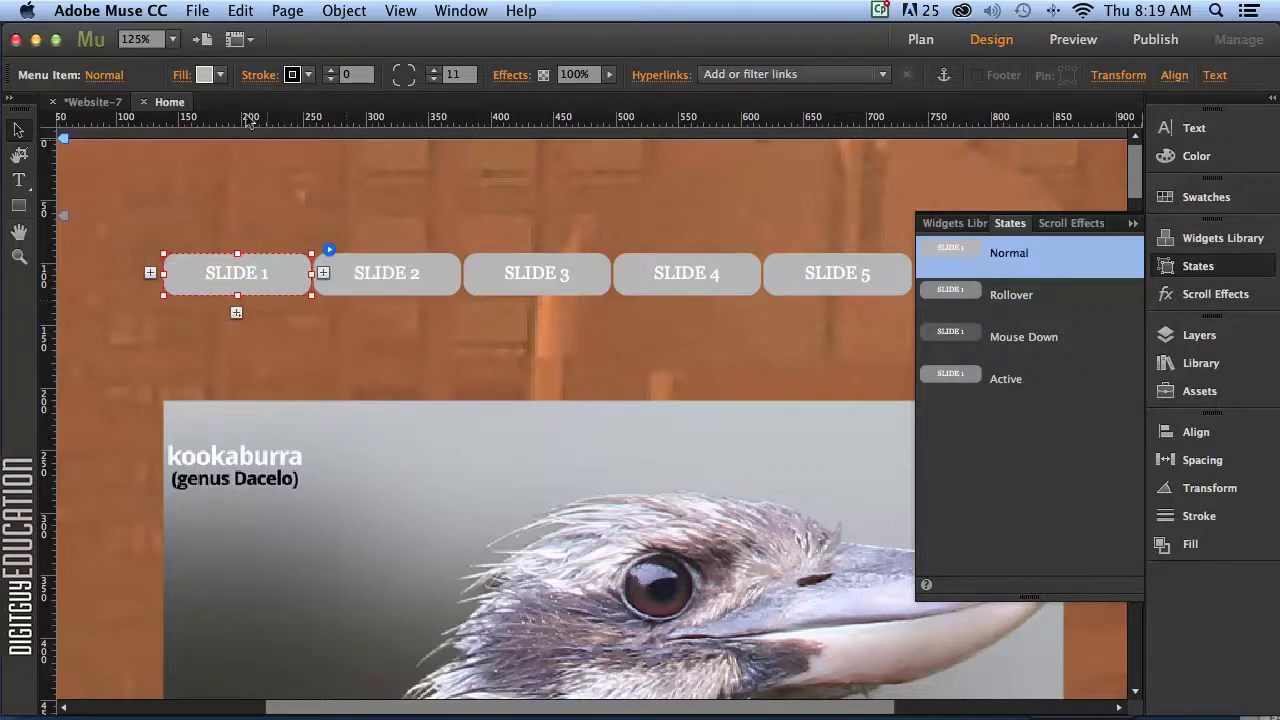
pyautogui.click(216, 72)
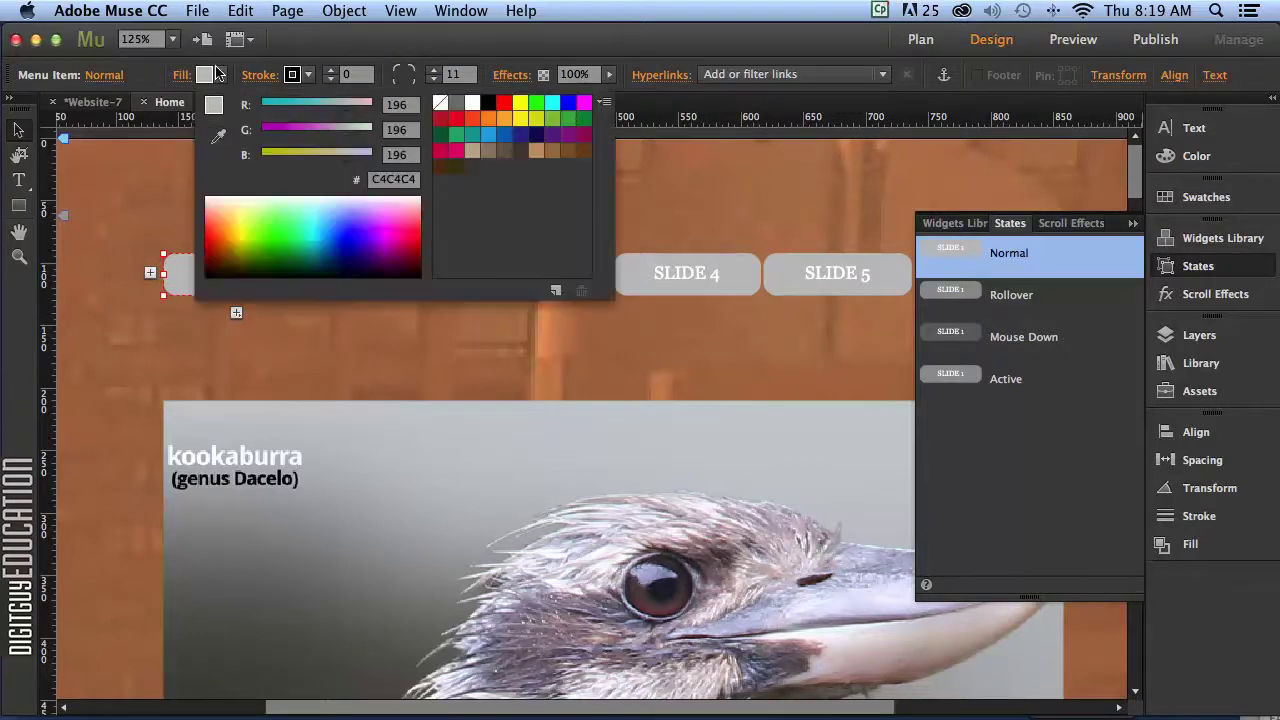
# Set the Normal fill to red FF2802 and the Rollover fill to blue 007EC8
pyautogui.click(215, 212)
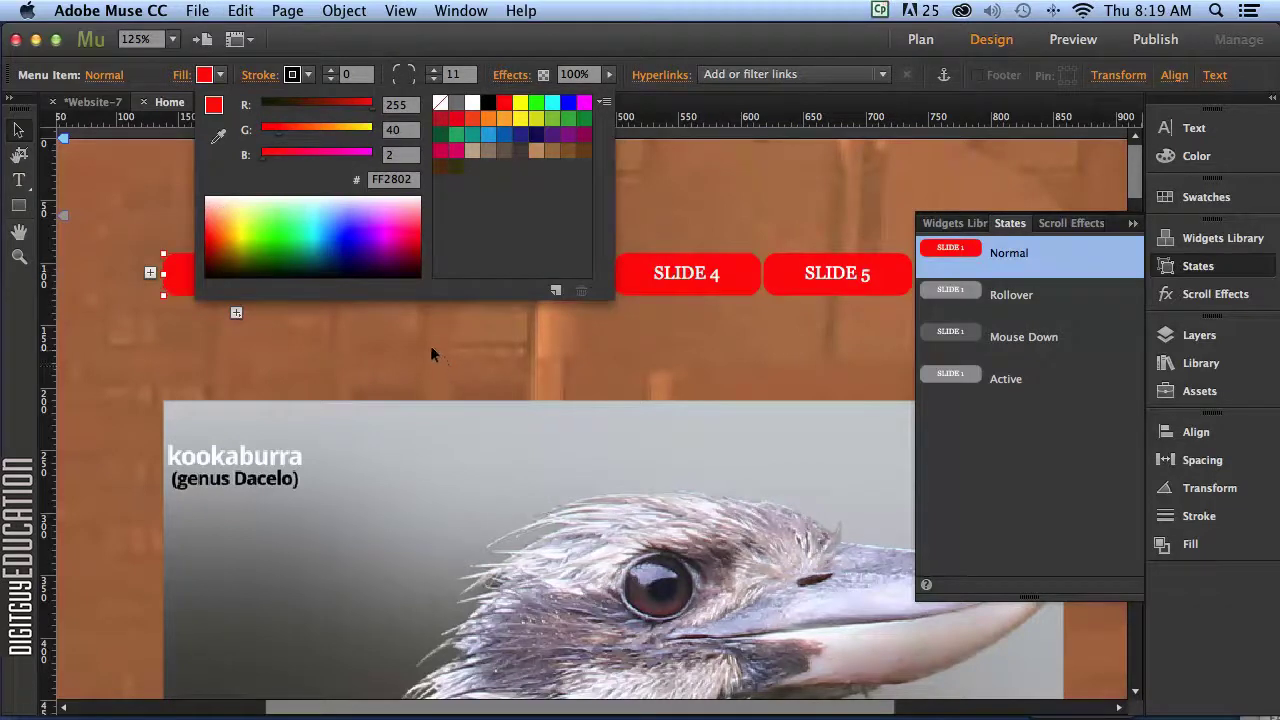
pyautogui.press('Escape')
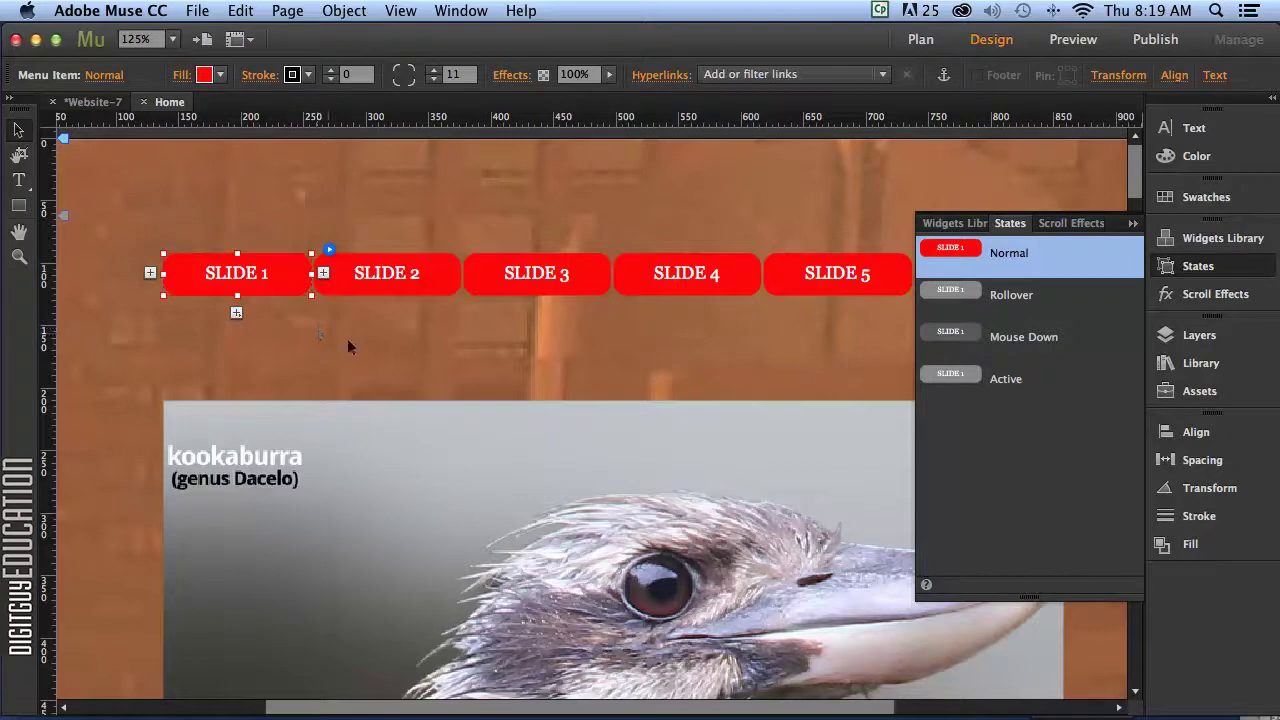
pyautogui.click(966, 292)
pyautogui.click(218, 75)
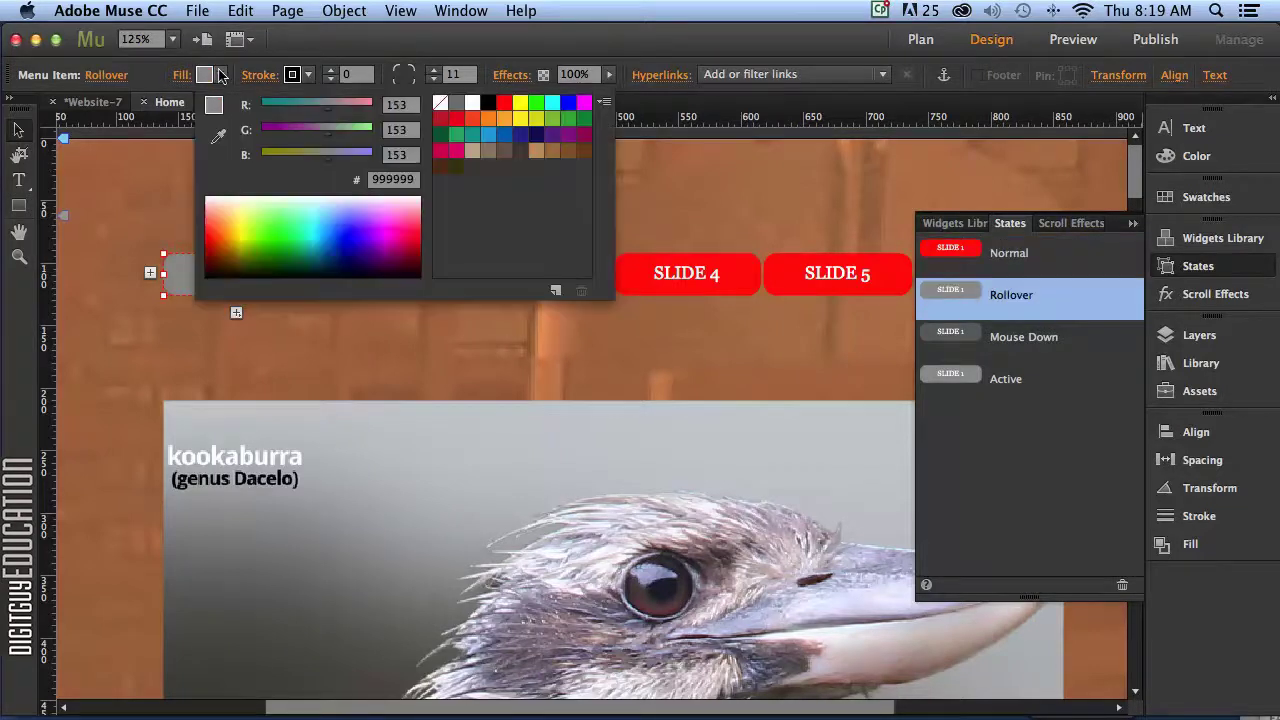
pyautogui.click(333, 214)
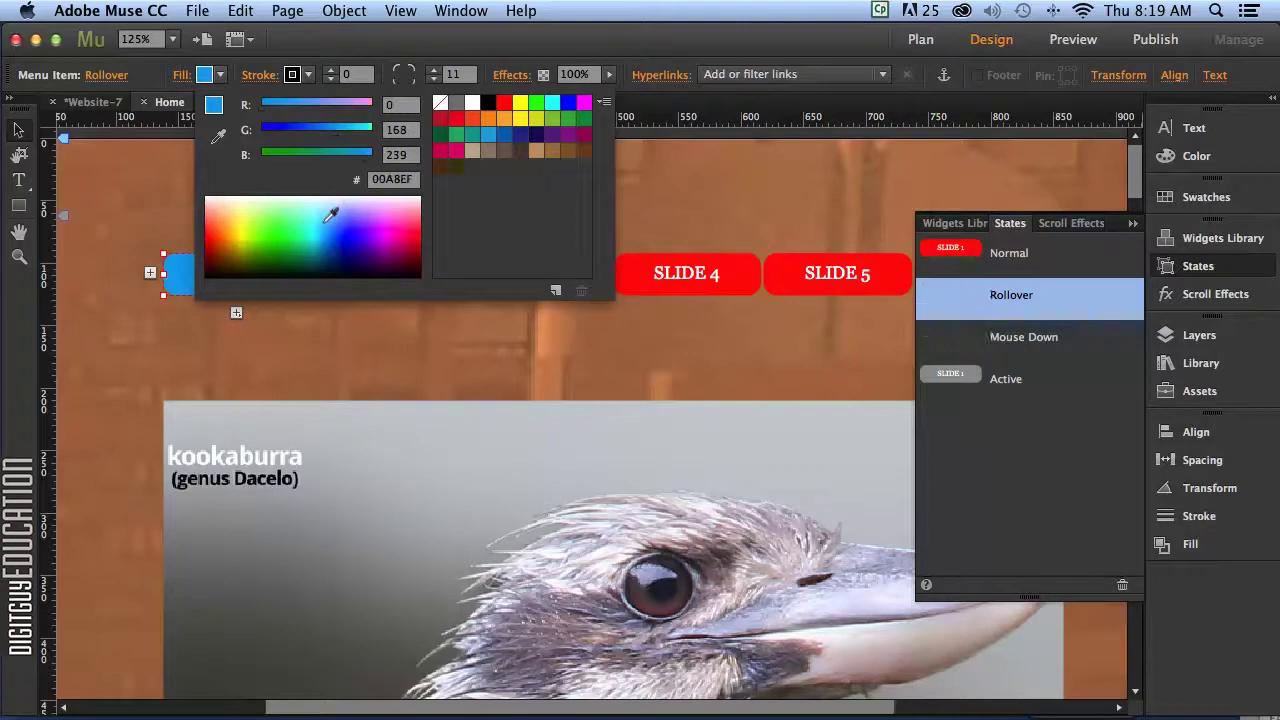
pyautogui.click(334, 226)
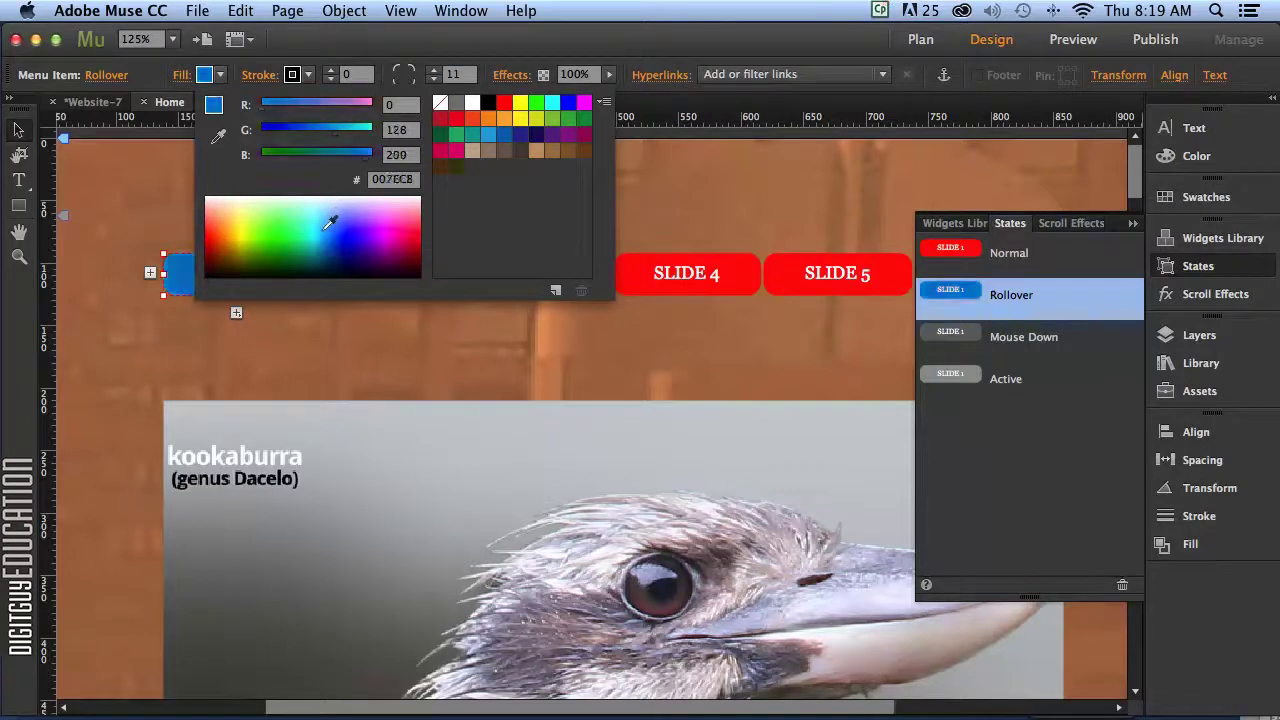
pyautogui.click(311, 325)
# Set the Mouse Down fill to black and the Active fill to salmon FFA584
pyautogui.click(960, 336)
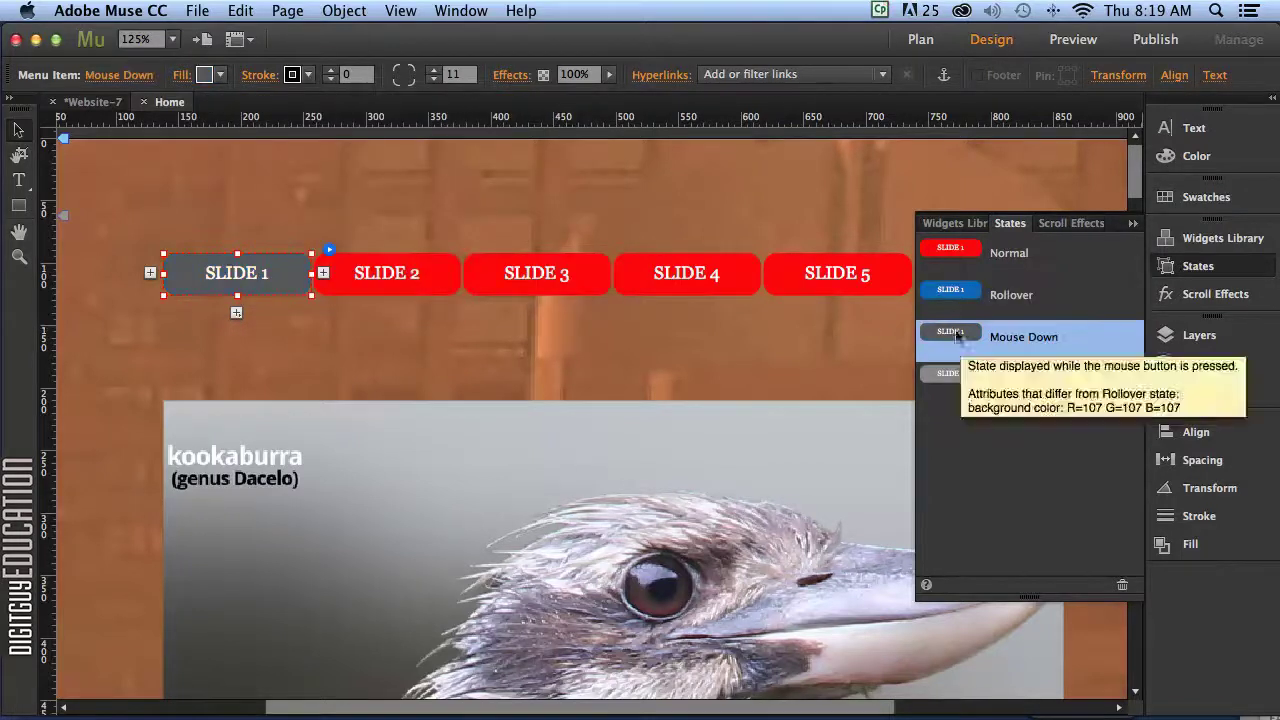
pyautogui.click(220, 75)
pyautogui.click(487, 102)
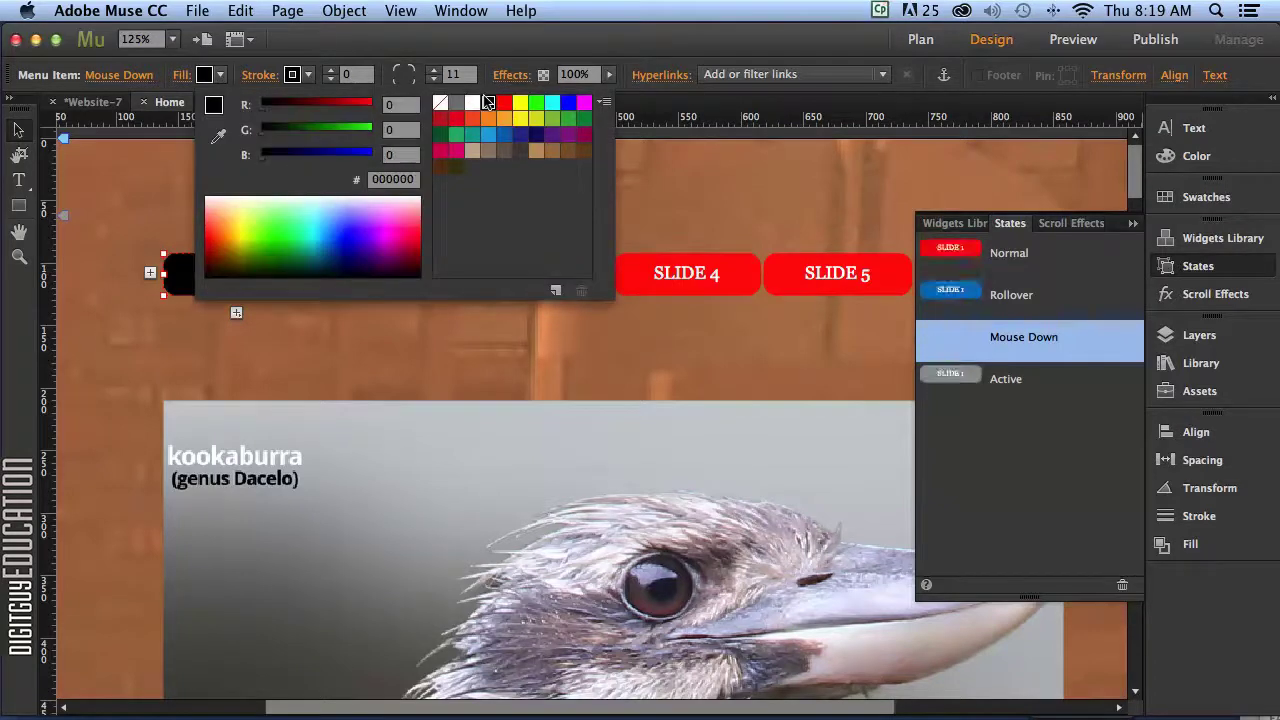
pyautogui.click(969, 375)
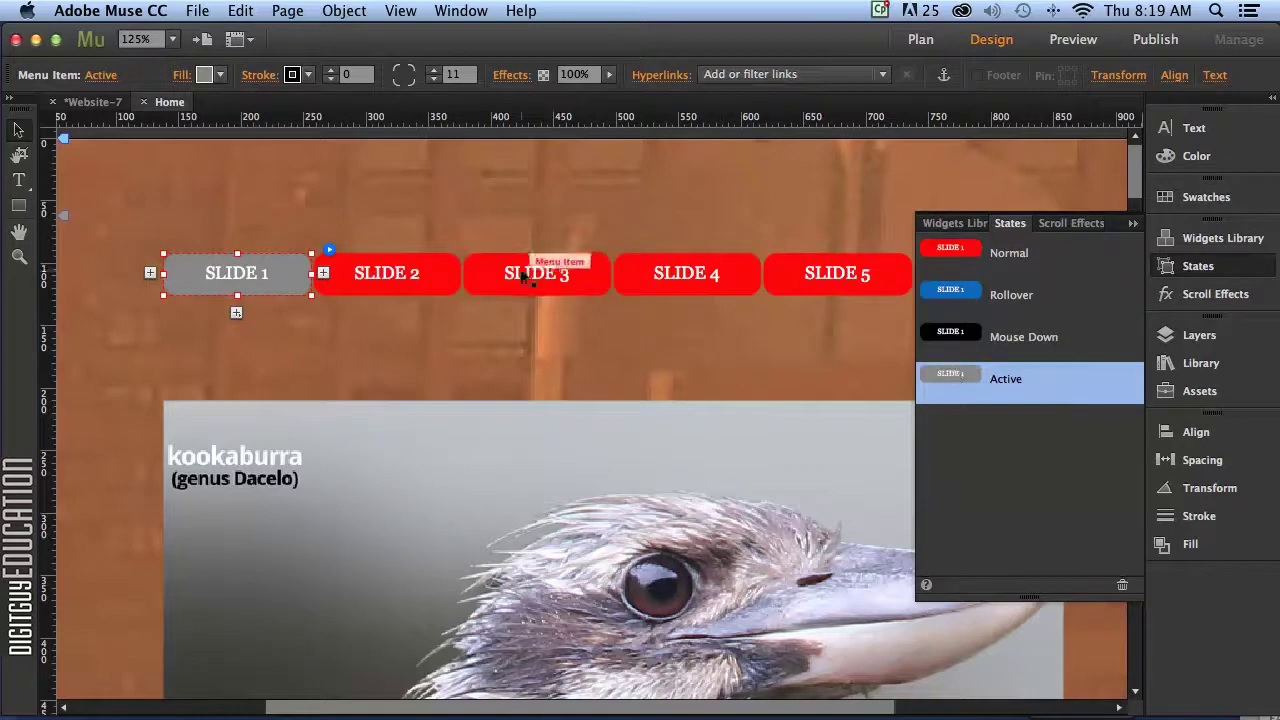
pyautogui.click(220, 75)
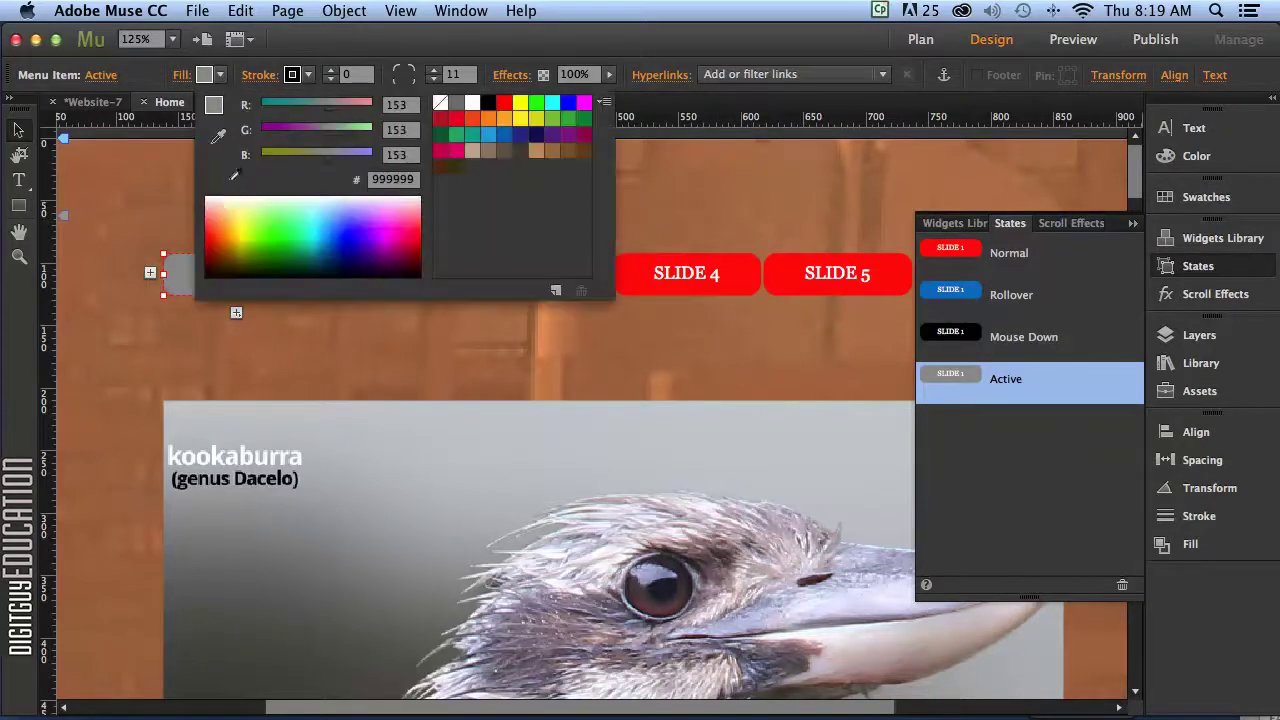
pyautogui.click(212, 203)
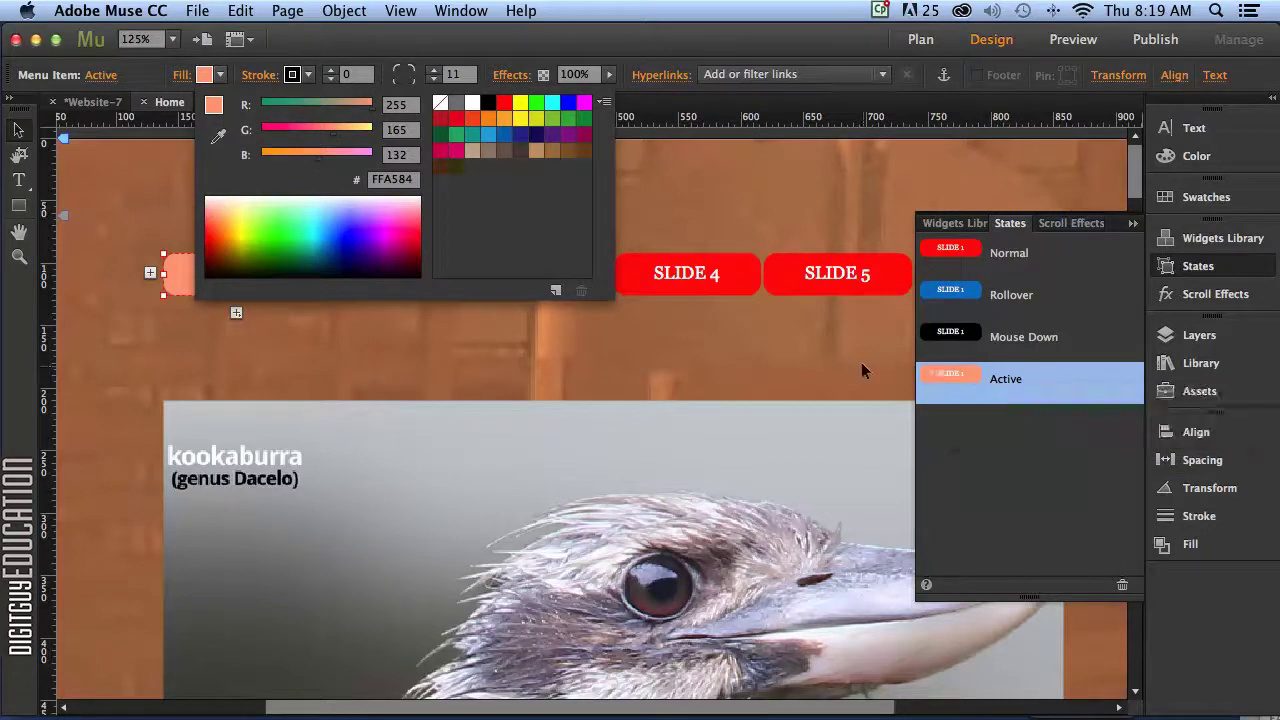
pyautogui.click(648, 340)
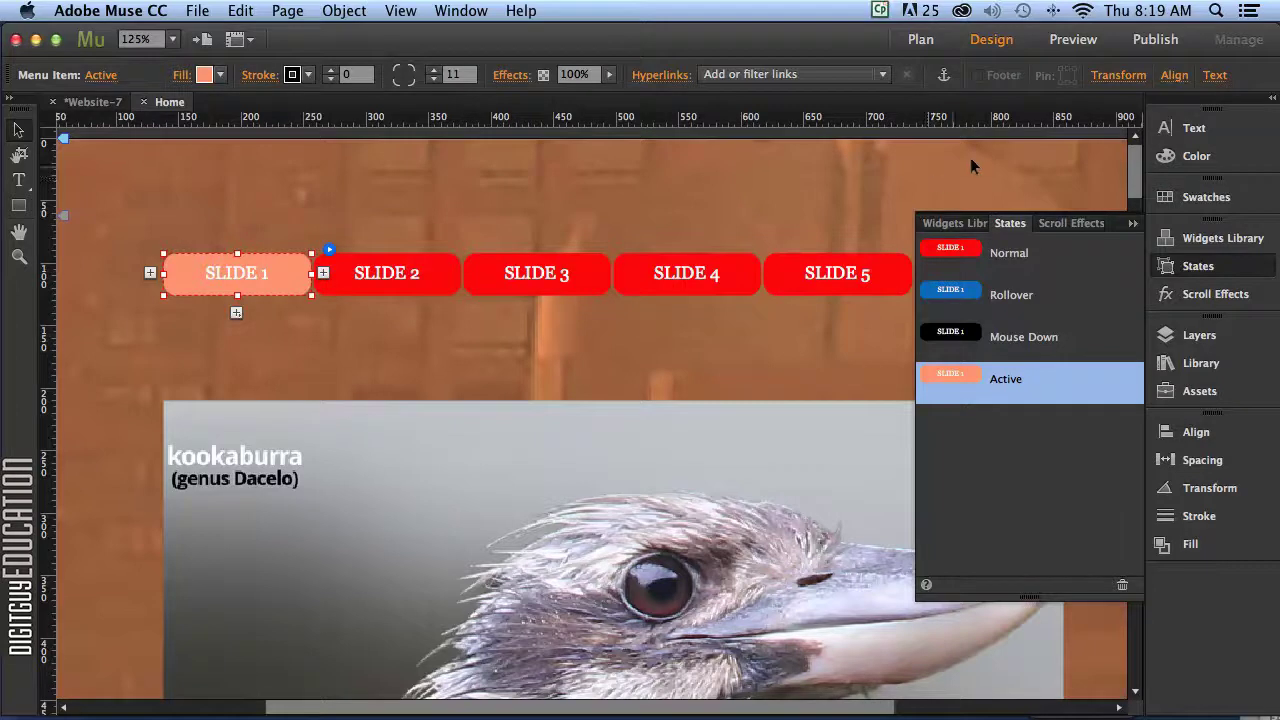
# Preview the Home page with the red SLIDE 1–6 menu above the kookaburra photo
pyautogui.click(1070, 38)
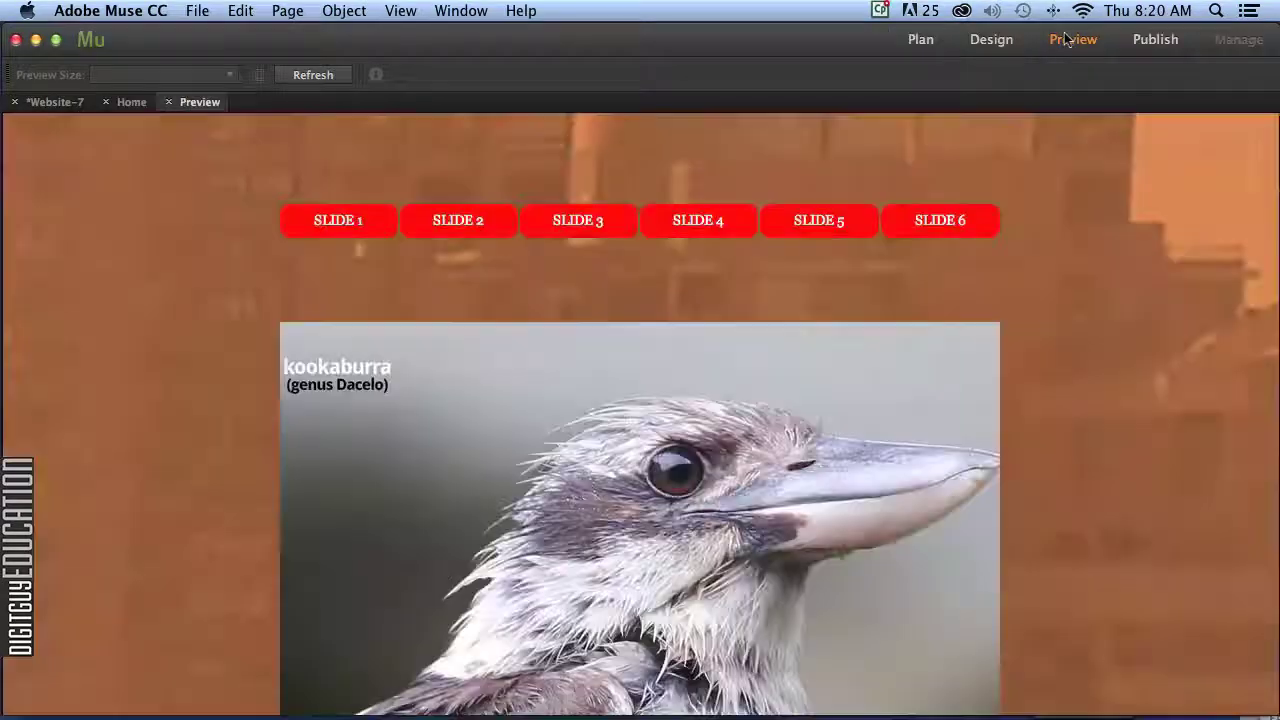